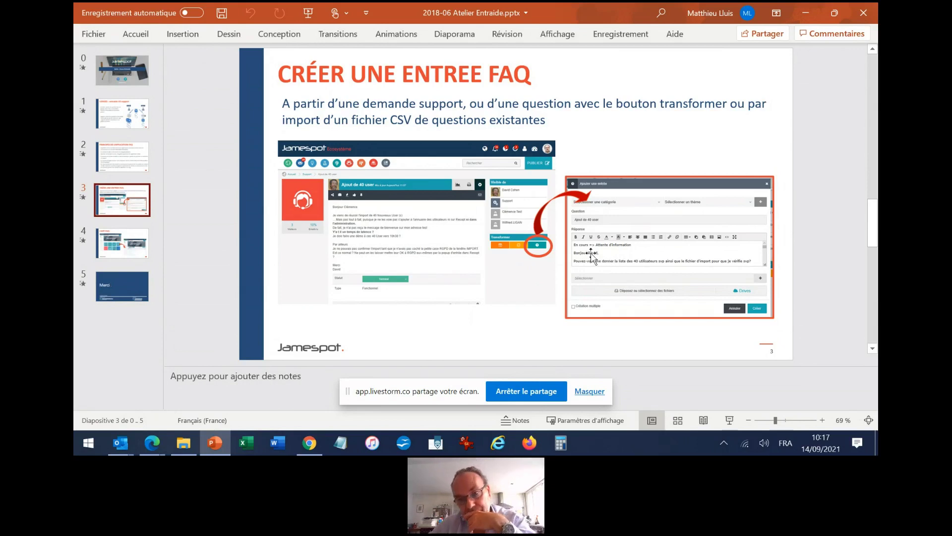
Show the "L'APP FAQ" slide before closing the presentation, and switch to the Matlebat-Demo network in the browser
left_click(129, 250)
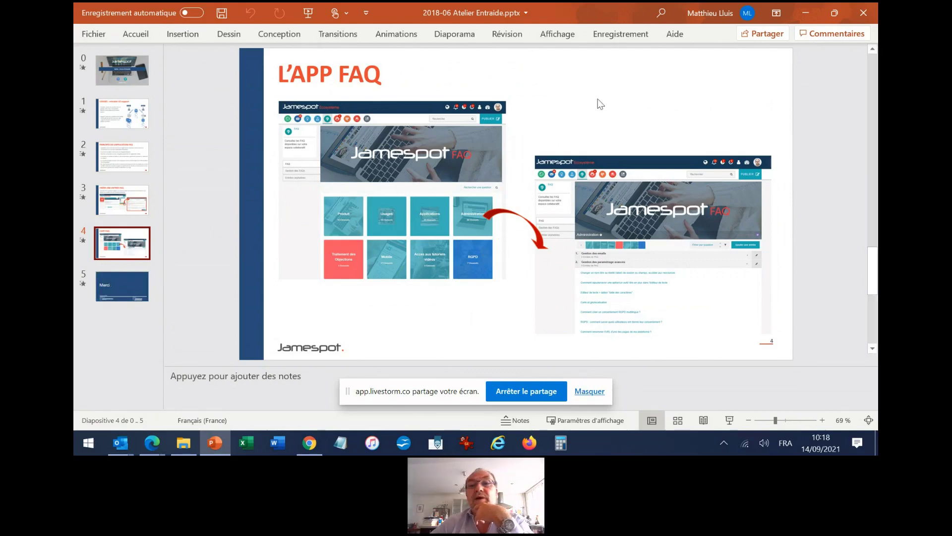
left_click(864, 12)
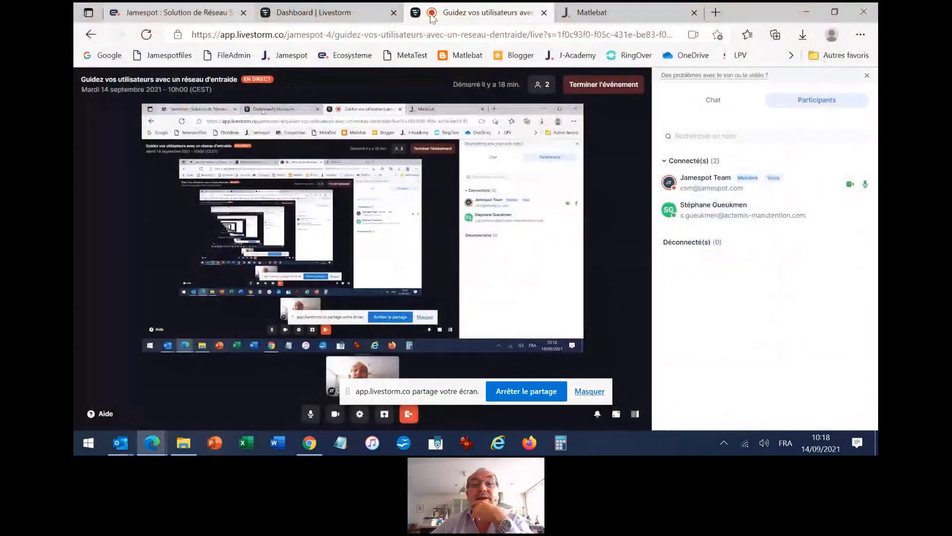
left_click(610, 13)
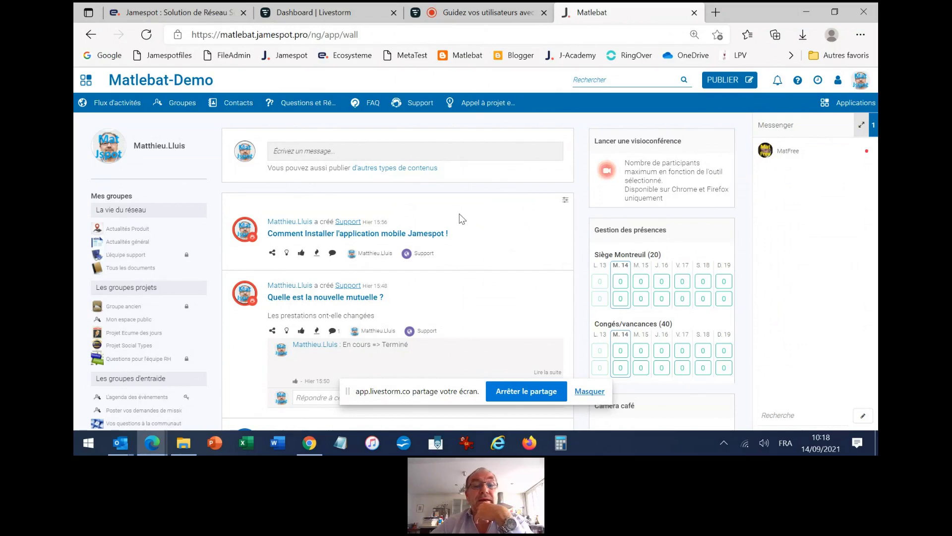
Open the "Questions pour l'équipe RH" group from the activity feed and look through its posts
scroll(461, 219, "down", 3)
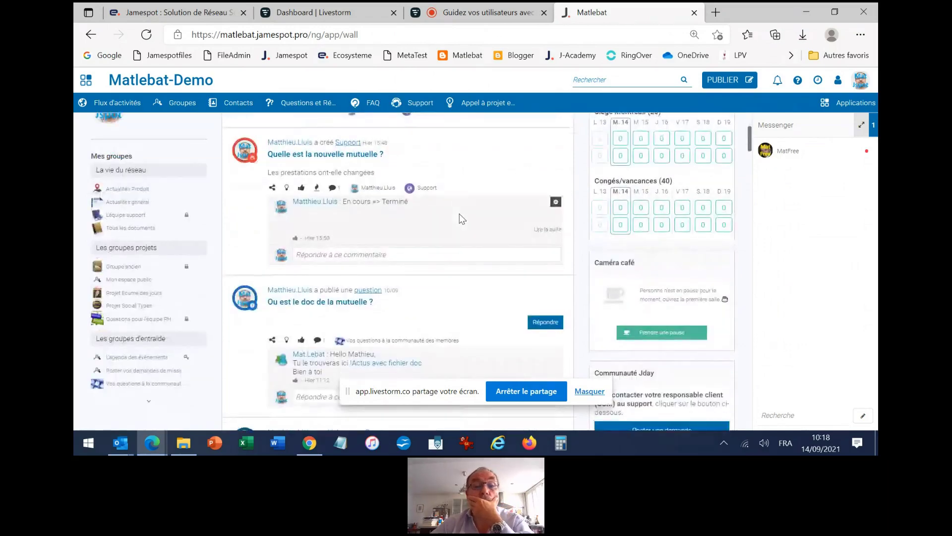
scroll(459, 216, "up", 3)
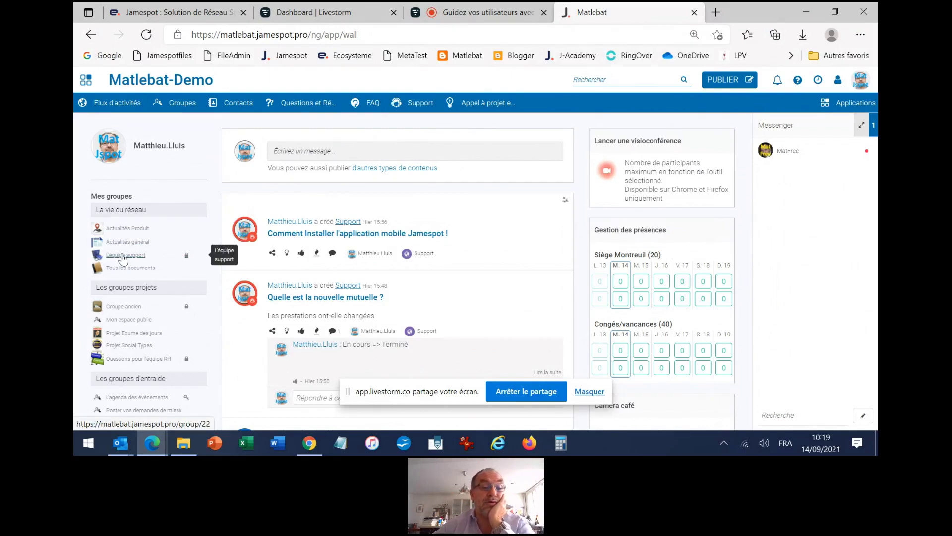
scroll(137, 298, "down", 2)
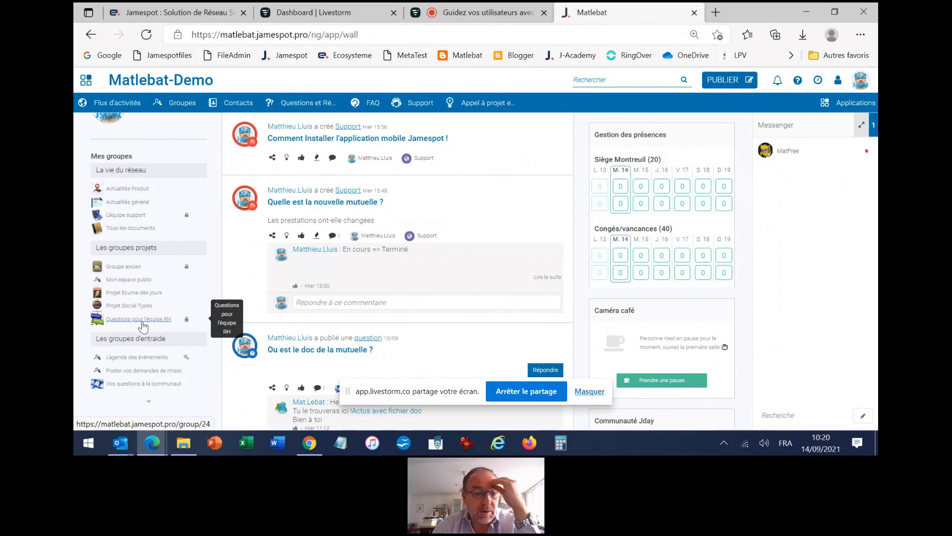
left_click(143, 326)
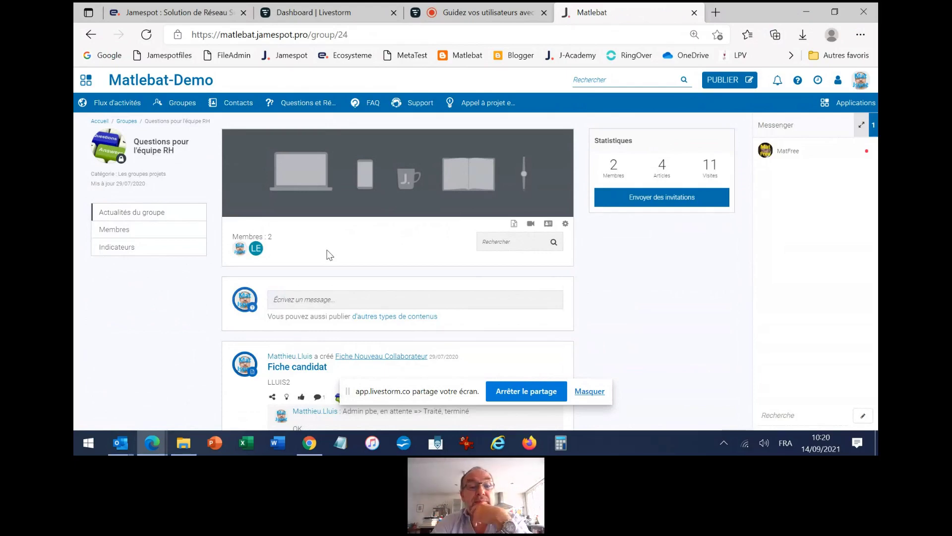
scroll(327, 255, "down", 15)
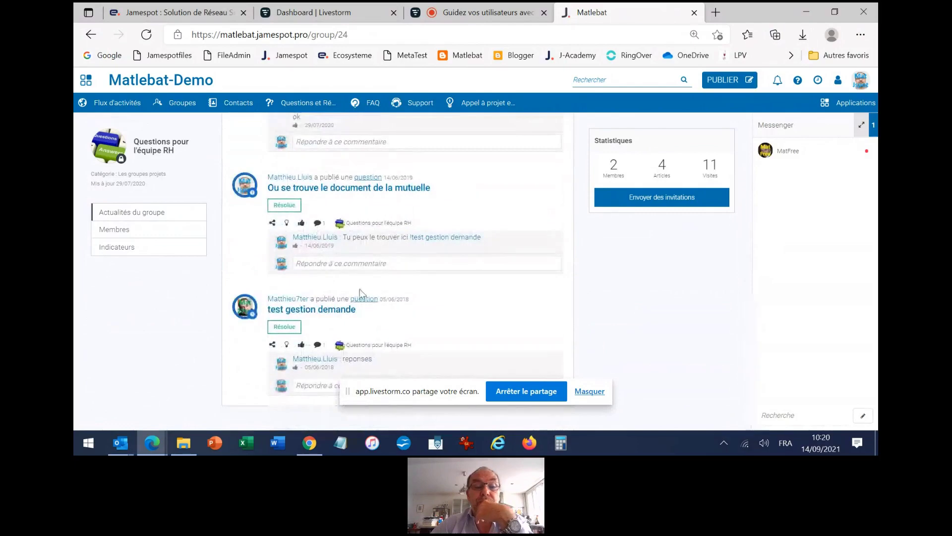
scroll(424, 314, "up", 15)
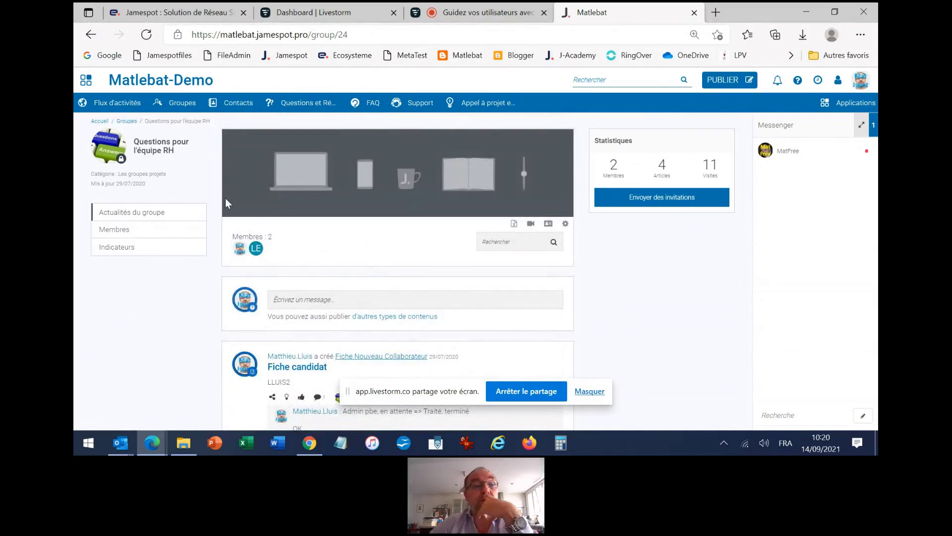
Return to the activity feed and open the "Vos questions à la communauté des membres" group to review its published questions
left_click(121, 103)
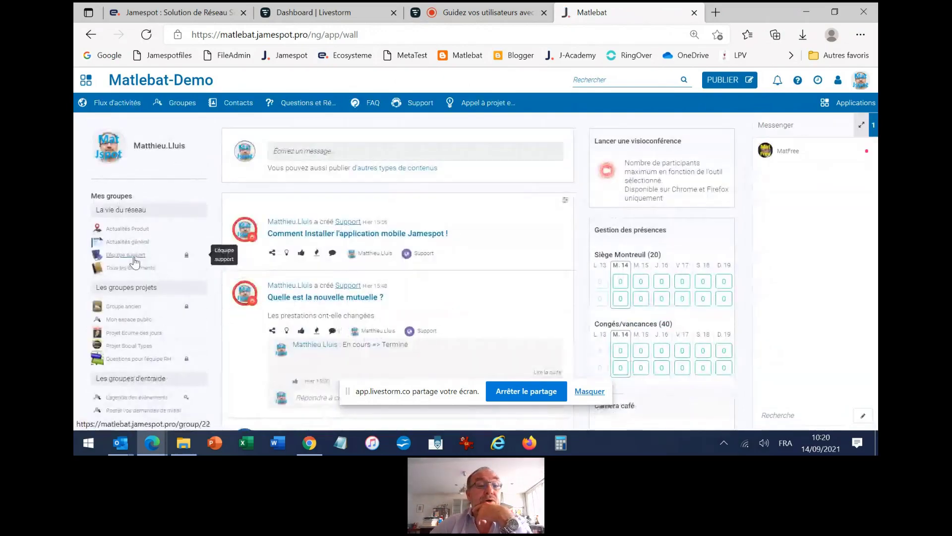
scroll(135, 262, "down", 2)
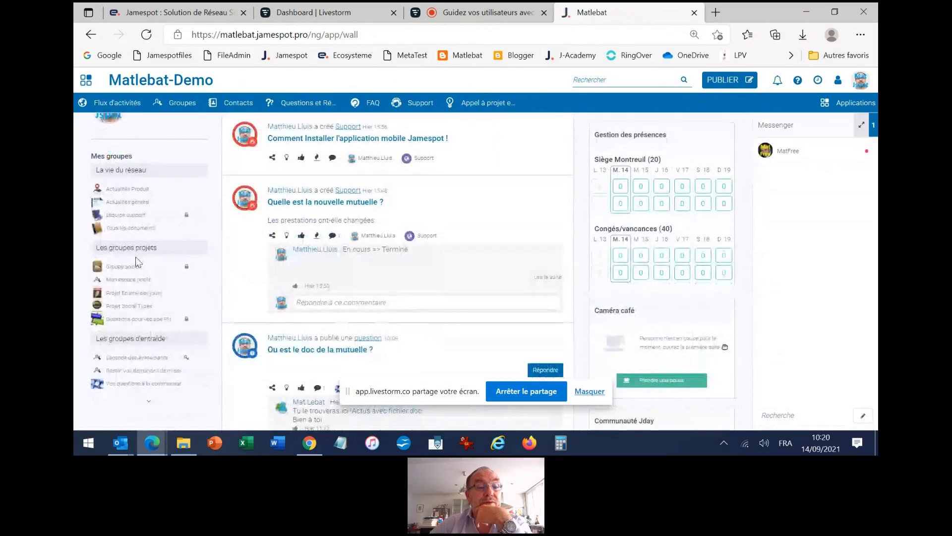
left_click(134, 385)
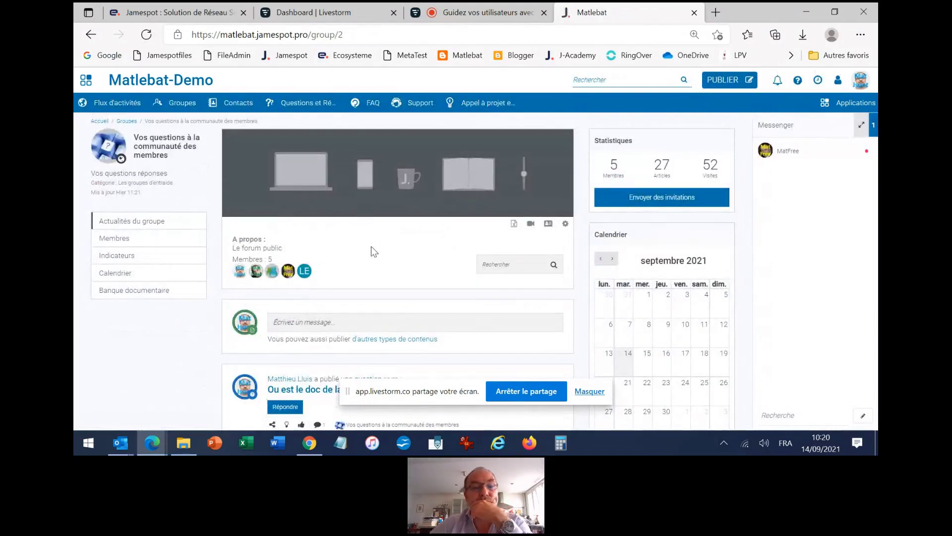
scroll(374, 251, "down", 3)
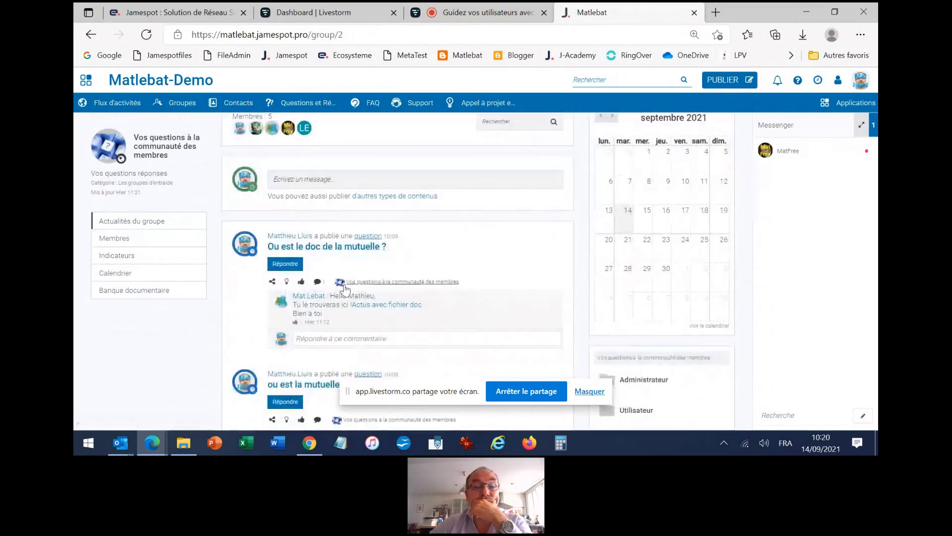
scroll(383, 318, "down", 7)
scroll(383, 319, "down", 4)
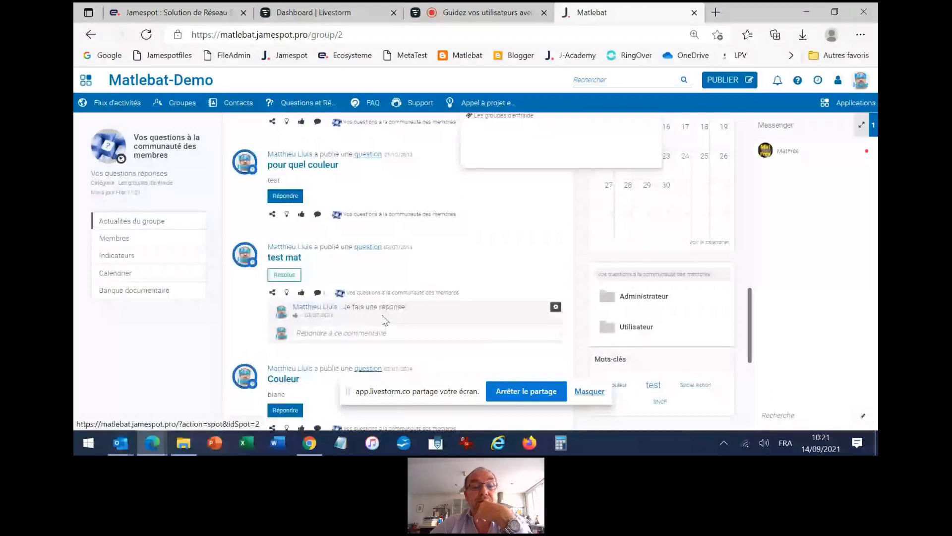
scroll(382, 318, "down", 8)
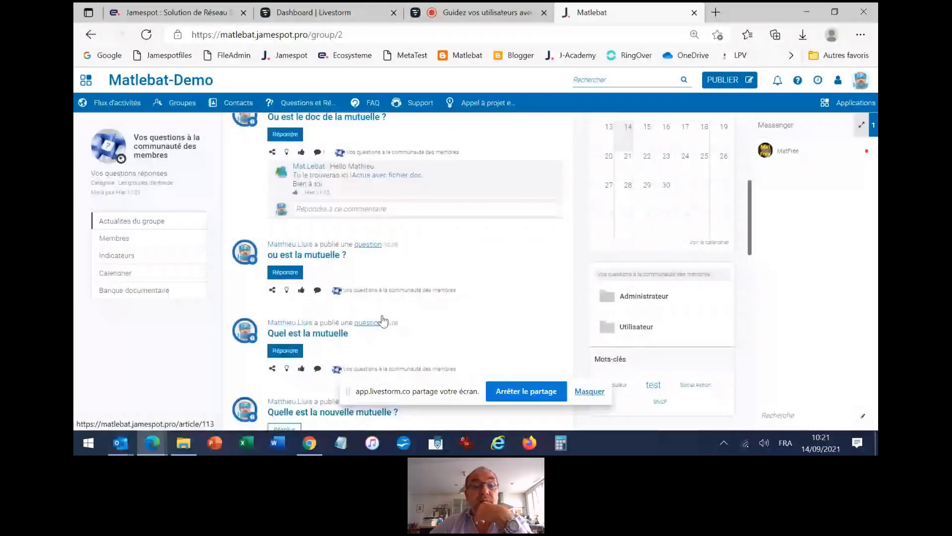
scroll(383, 321, "up", 2)
Open the question "Ou est le doc de la mutuelle ?" and start a reply that mentions the question's author
left_click(322, 201)
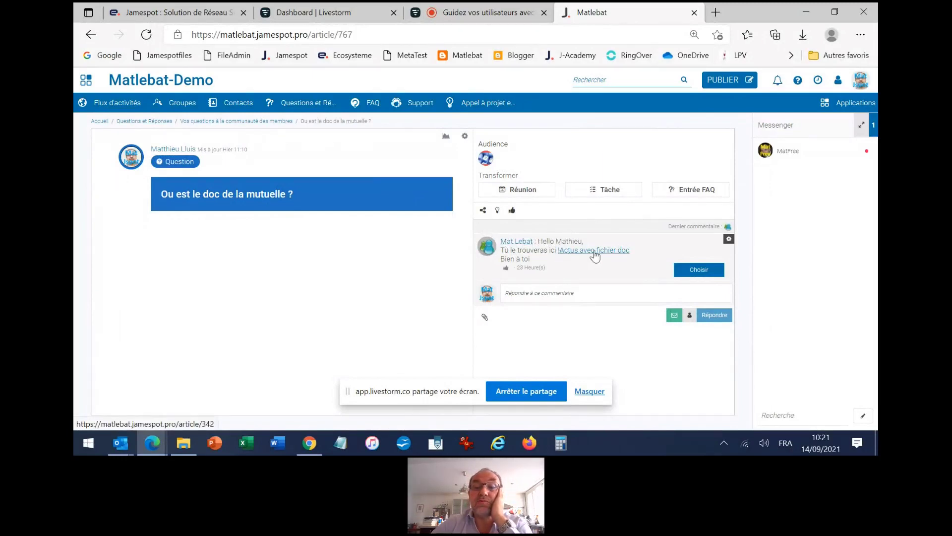
left_click(547, 298)
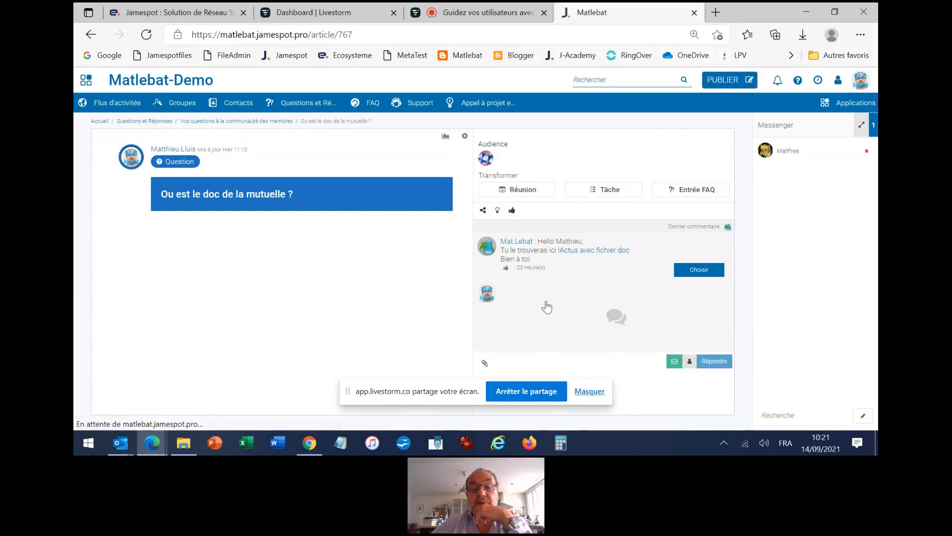
left_click(542, 342)
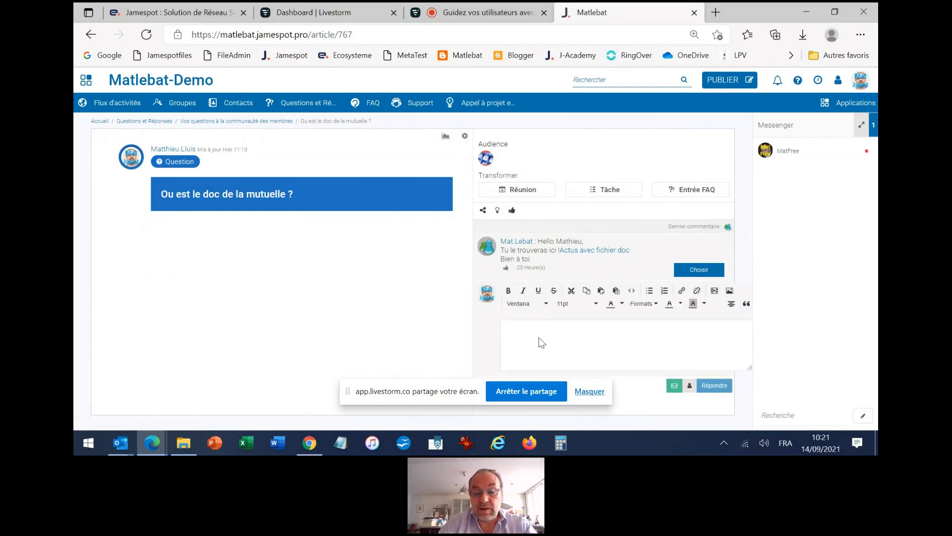
type("@matt")
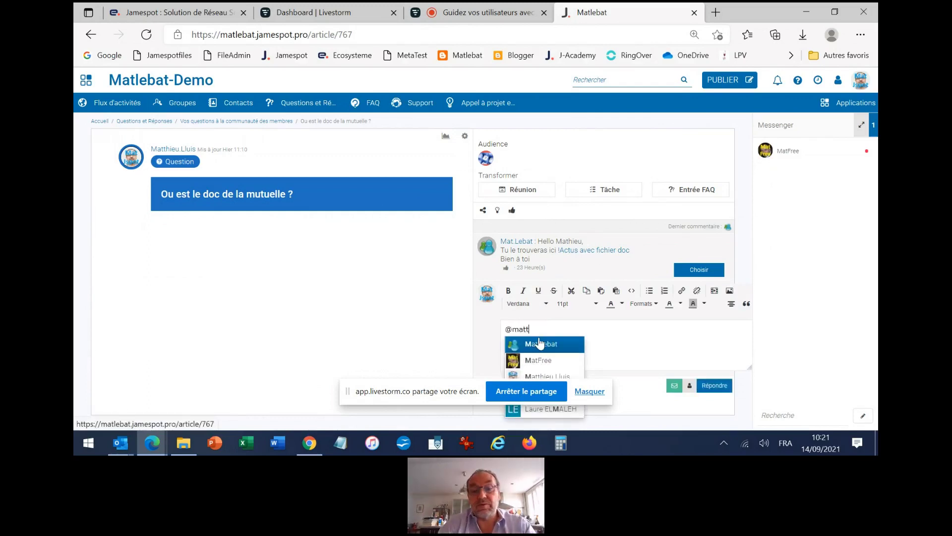
left_click(540, 344)
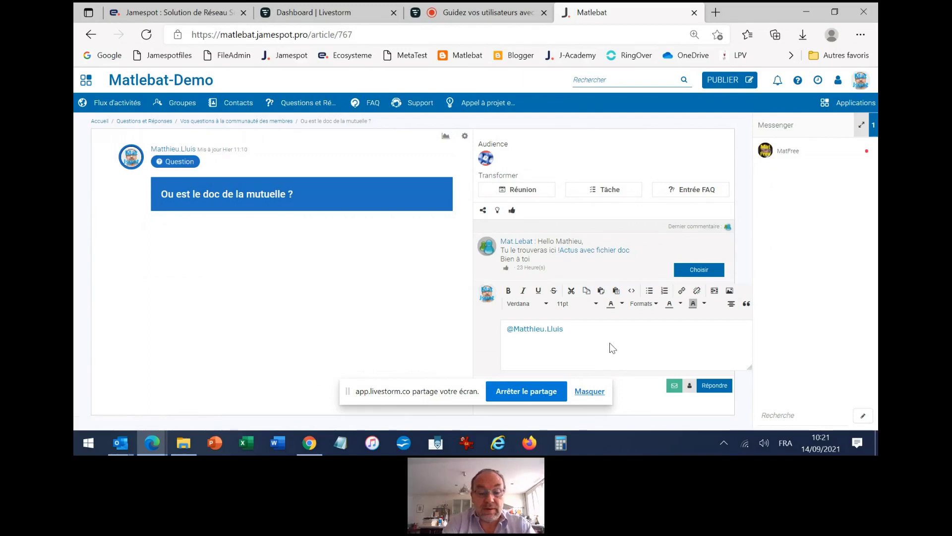
Complete the reply with "Tu trouveras le doc" and a link to "Ou se trouve le document de la mutuelle qui donne les garanties et la couverture ?"
type("Tu trouveras")
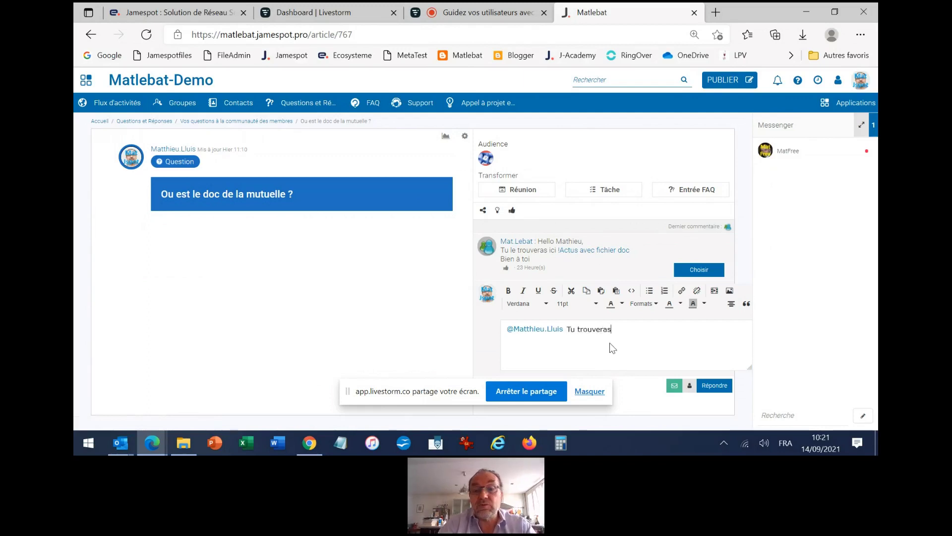
type(" le d")
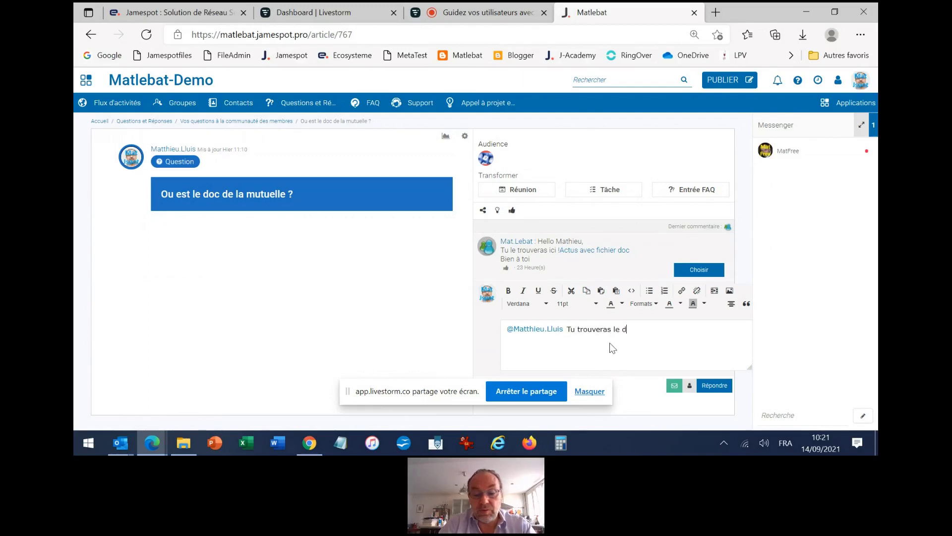
type("oc !")
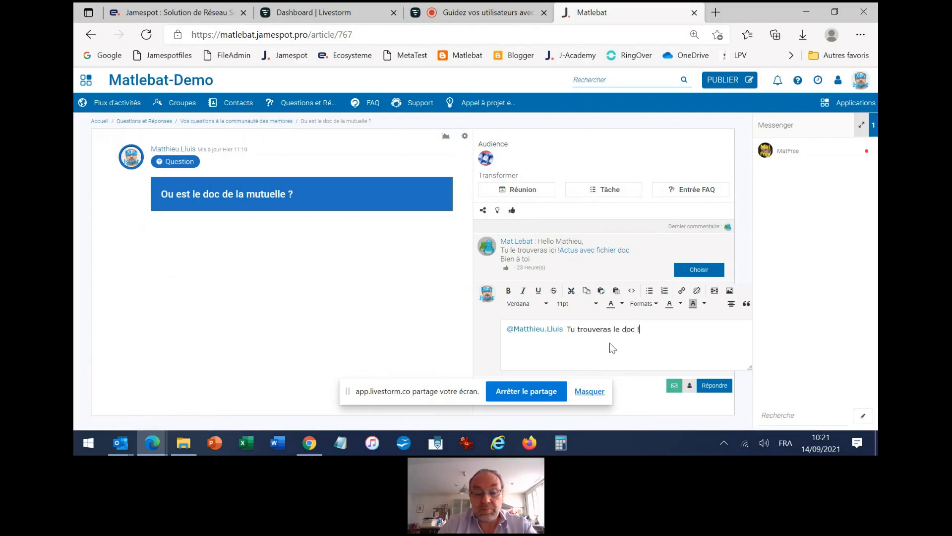
type("guide")
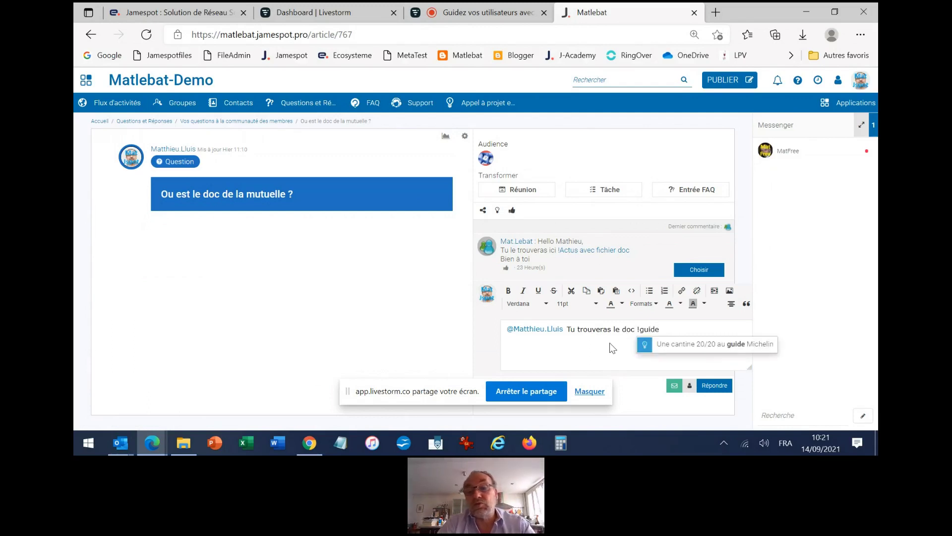
key("BackSpace")
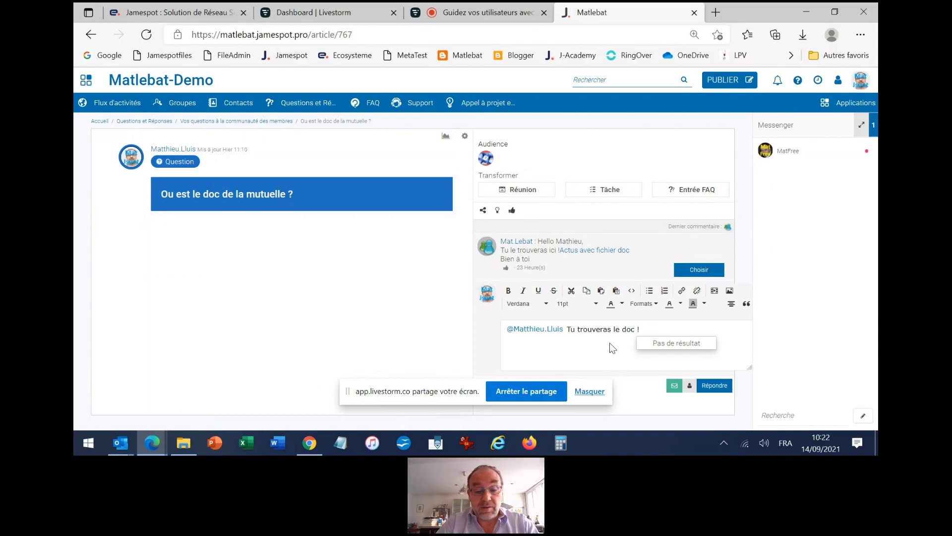
type("doc")
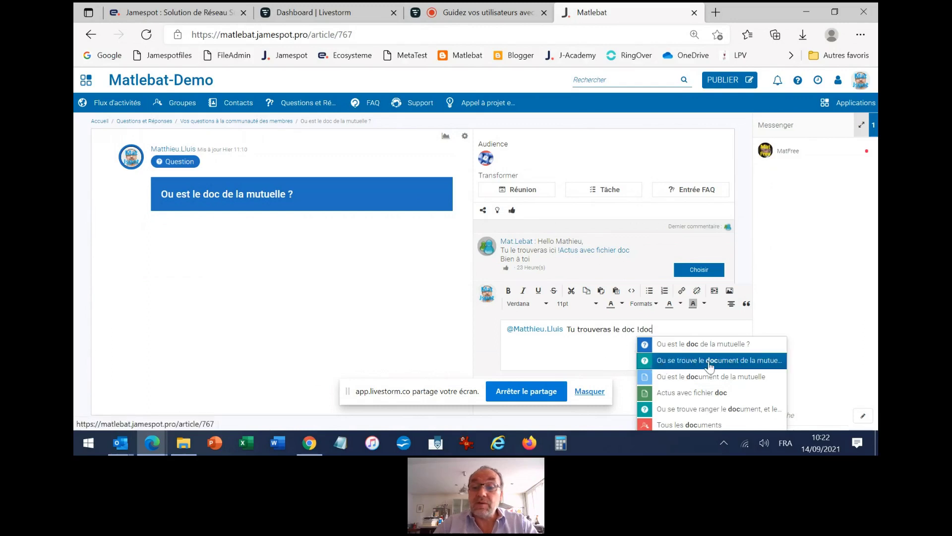
left_click(692, 360)
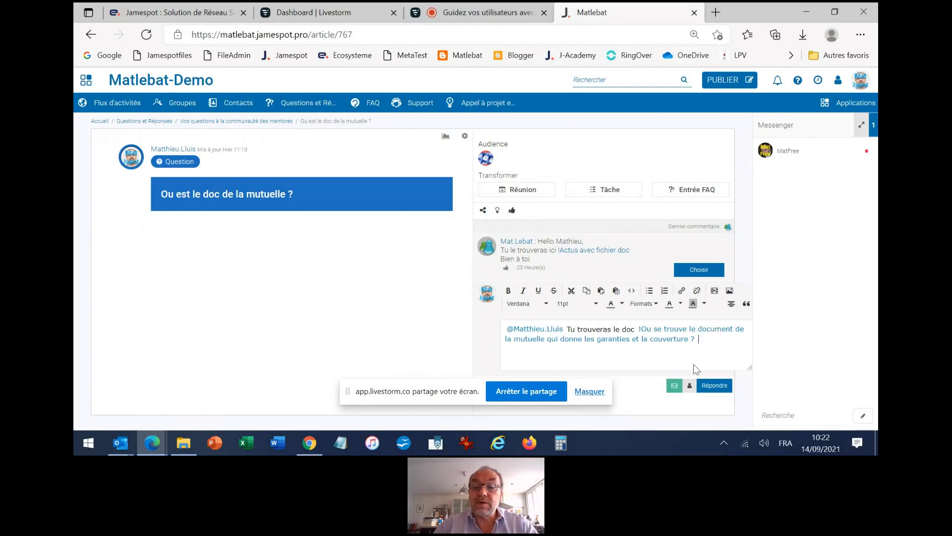
Post the reply and choose the earlier comment linking to "Actus avec fichier doc" as the question's answer
left_click(715, 386)
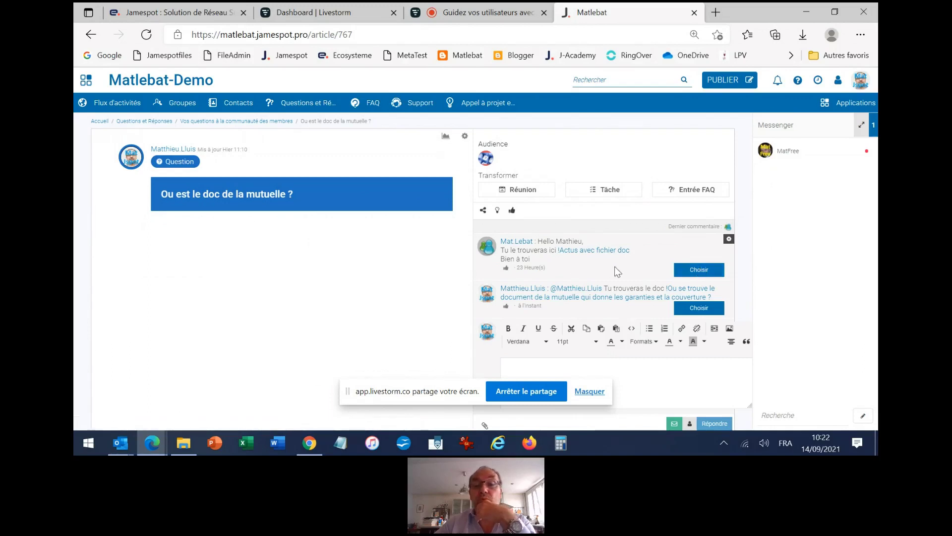
left_click(703, 272)
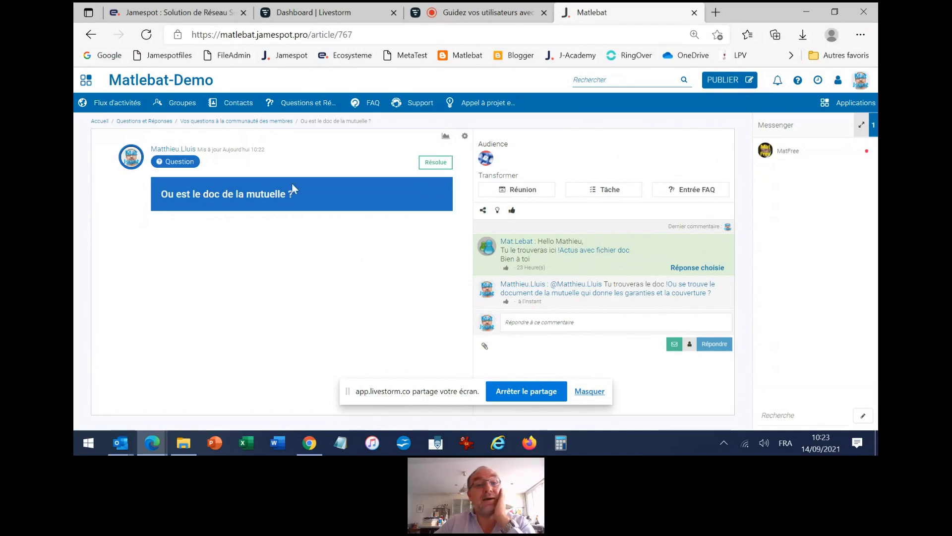
Open the Questions et Réponses application on Matlebat-Demo and view "Mes questions"
left_click(306, 104)
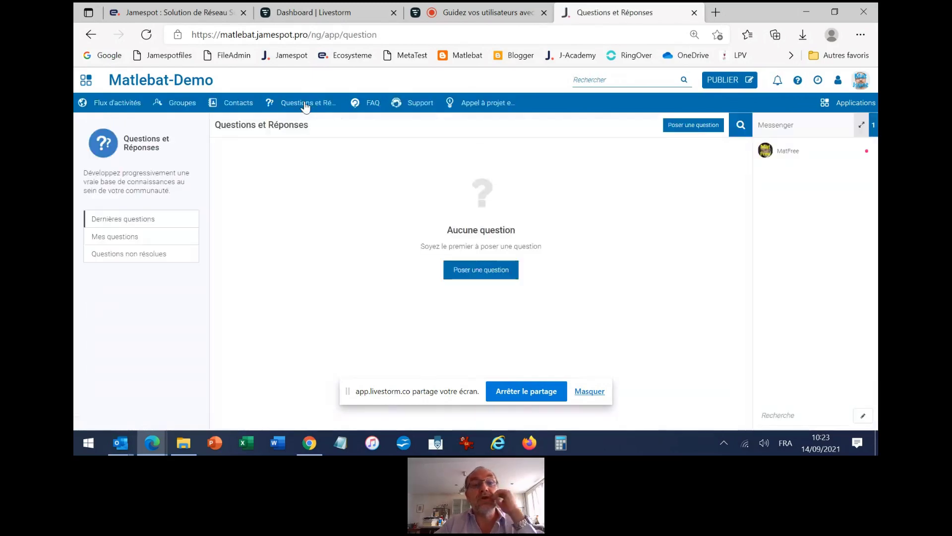
left_click(137, 236)
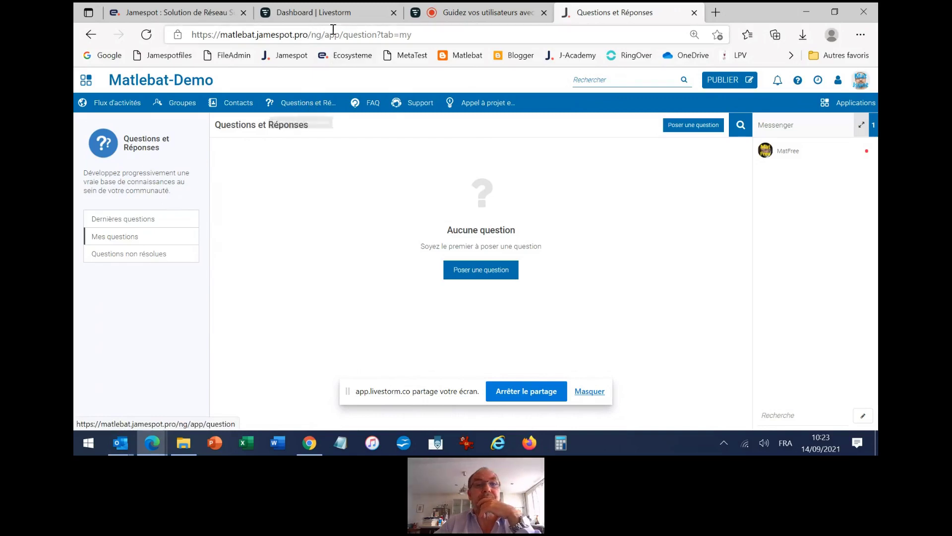
Switch to the Jamespot Ecosystème network, search for "questions" and open its Questions et Réponses application
left_click(174, 13)
left_click(611, 75)
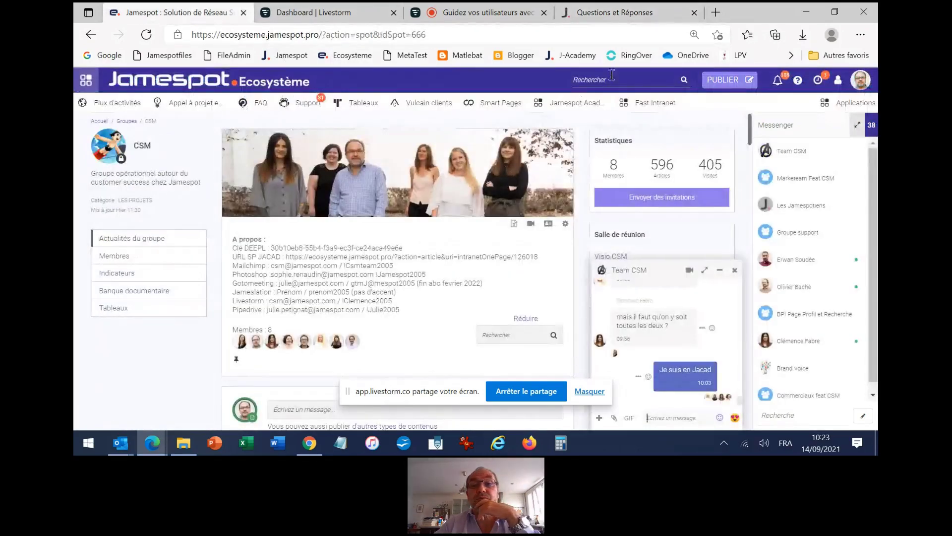
type("quest")
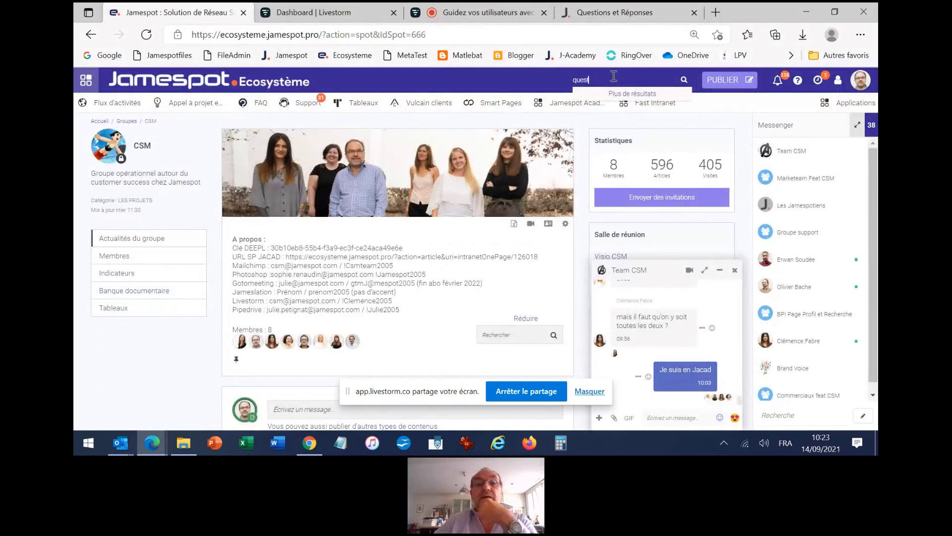
type("ions")
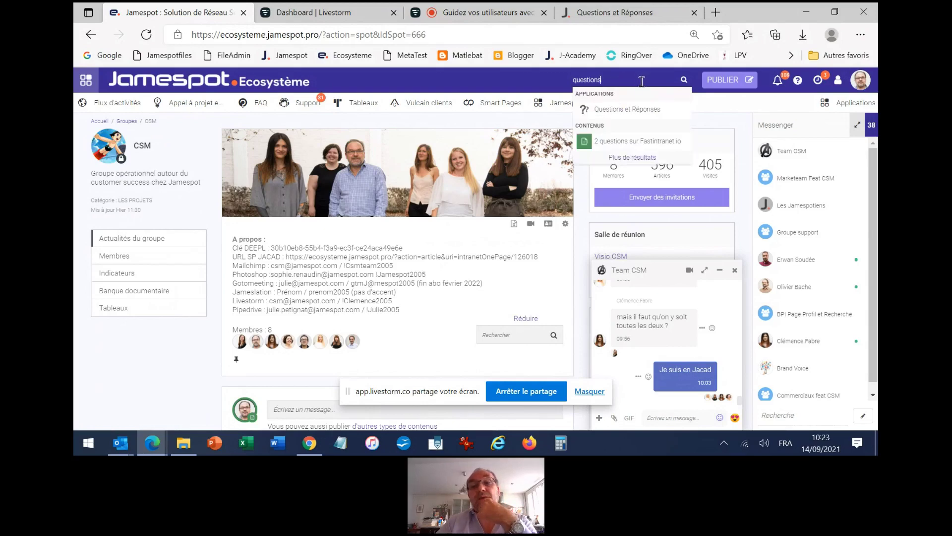
left_click(610, 109)
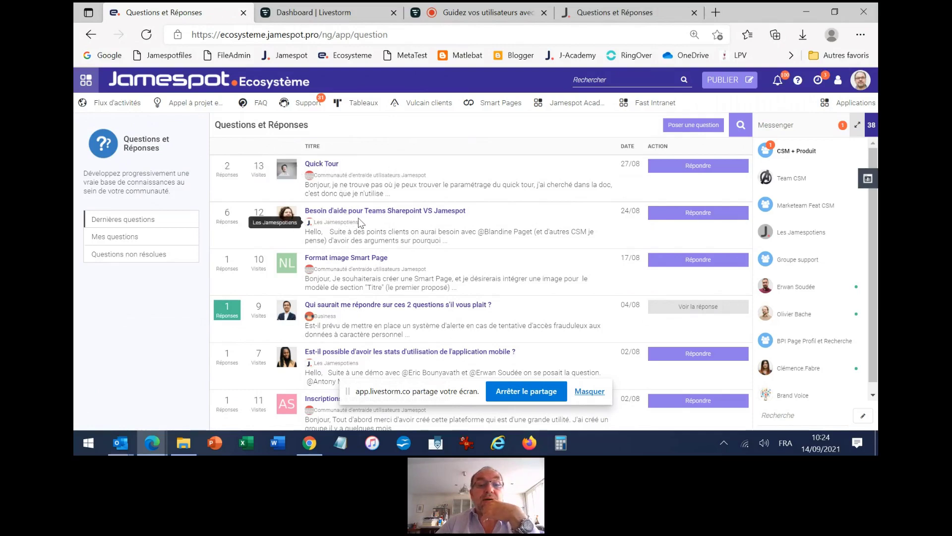
Look through the latest questions in the Ecosystème network's Questions et Réponses application, including answered and unanswered ones
scroll(337, 222, "down", 4)
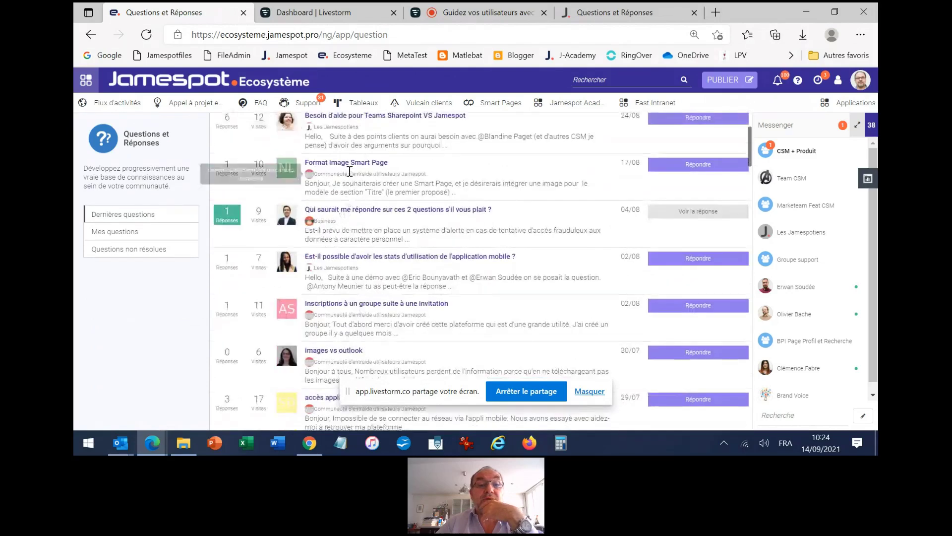
scroll(350, 170, "down", 2)
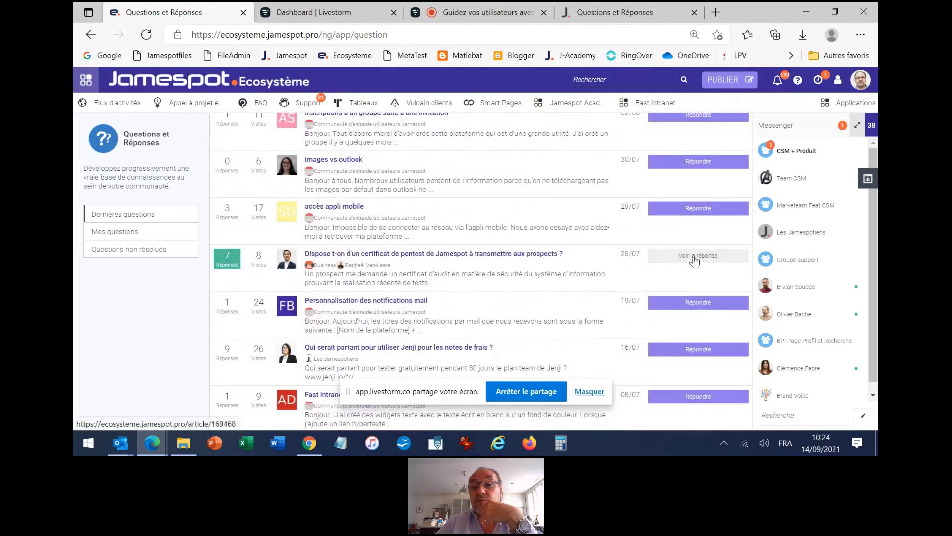
scroll(477, 262, "up", 4)
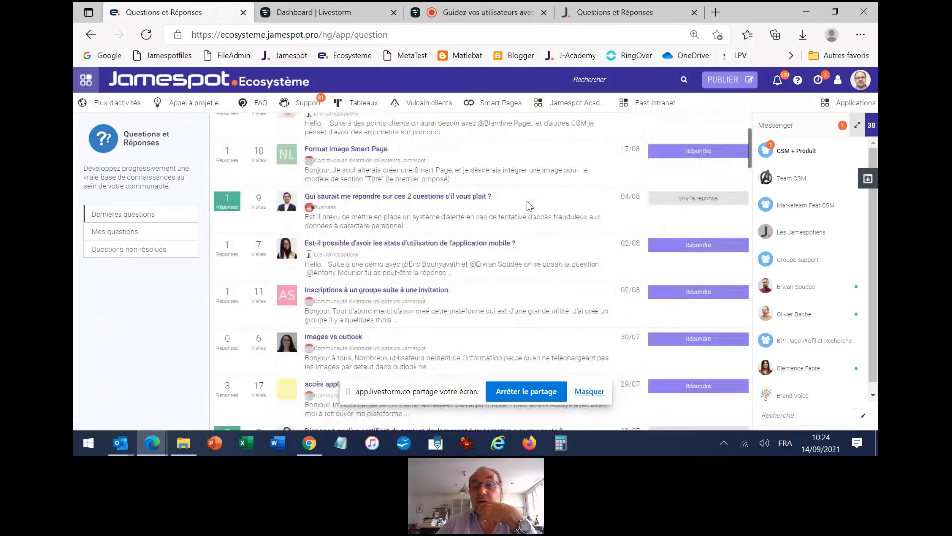
scroll(627, 208, "up", 2)
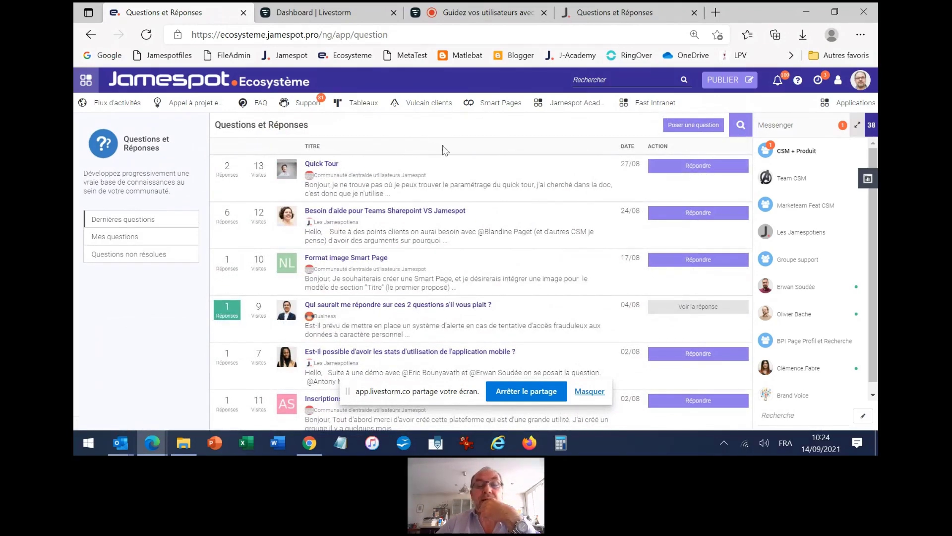
Switch back to the Matlebat-Demo network and open its activity feed
key("ctrl+shift+Tab")
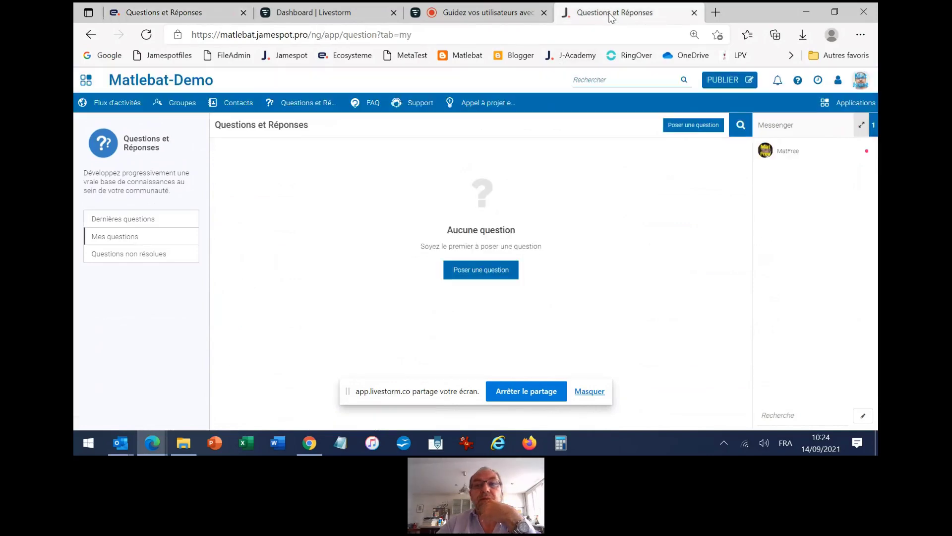
left_click(147, 143)
left_click(113, 103)
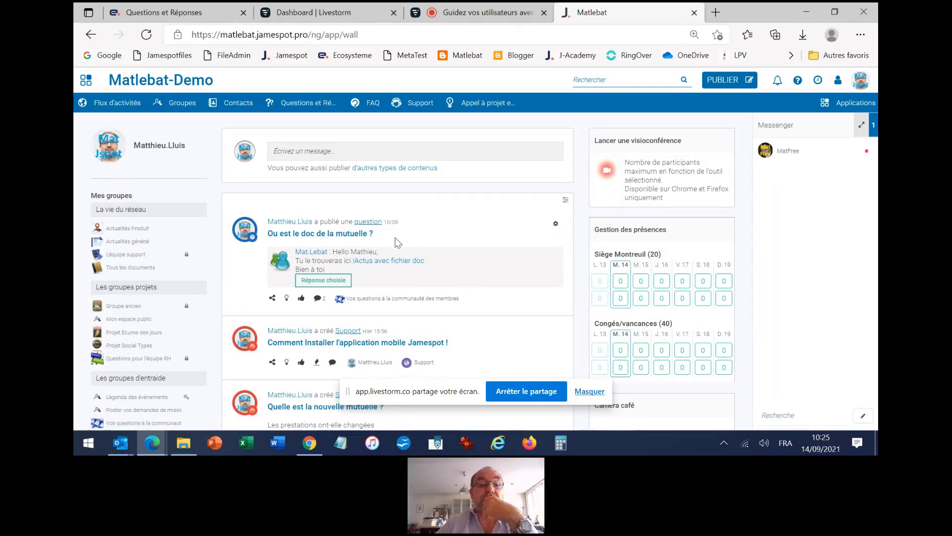
Switch to Chrome, look through the Matlebat-Demo activity feed and open the question "Ou est le doc de la mutuelle ?"
left_click(309, 443)
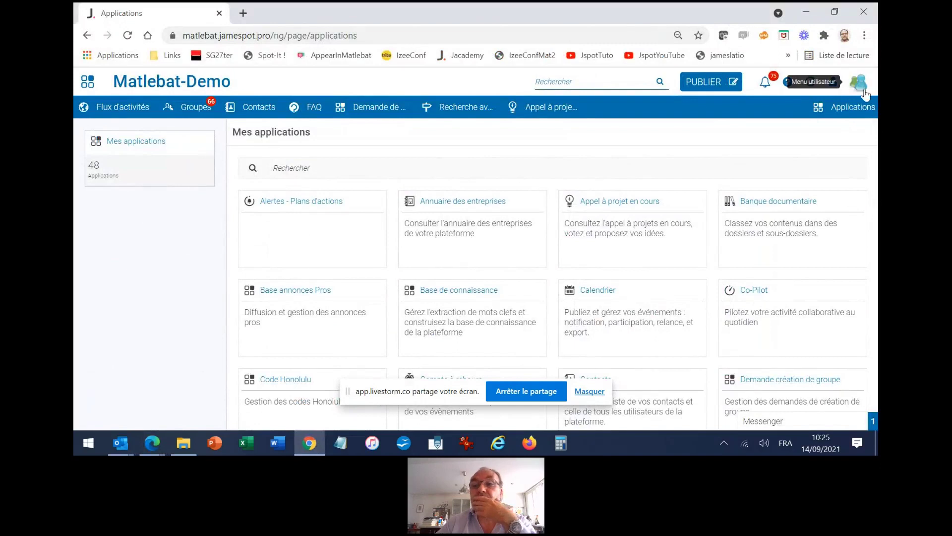
left_click(131, 110)
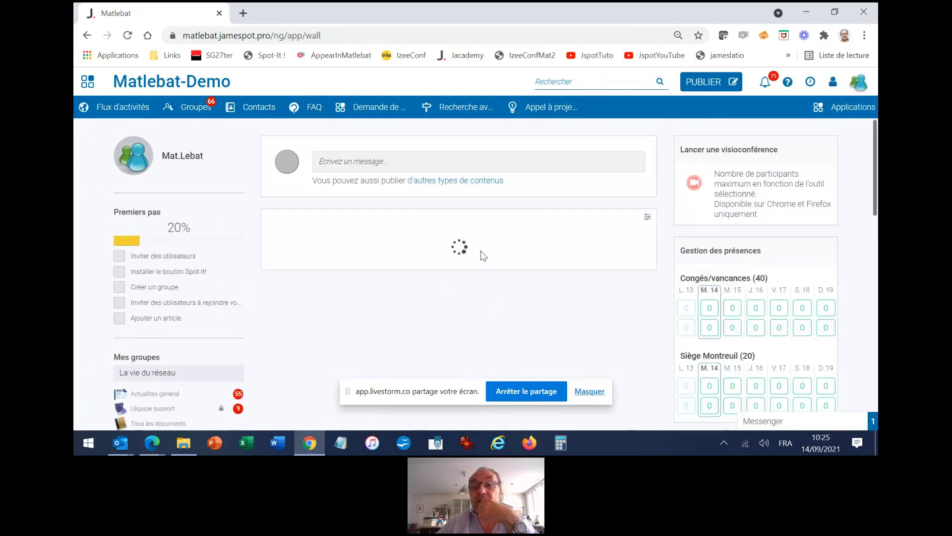
scroll(417, 229, "down", 3)
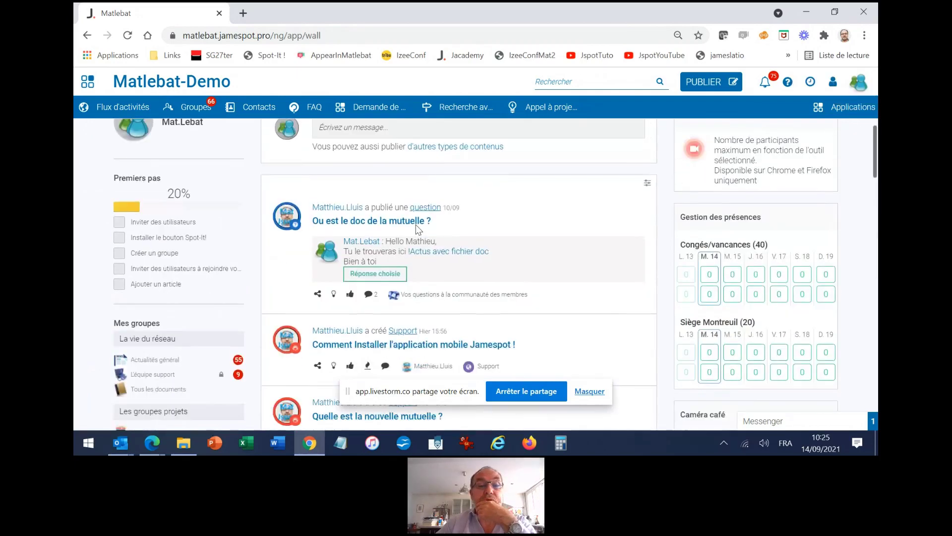
scroll(417, 229, "down", 3)
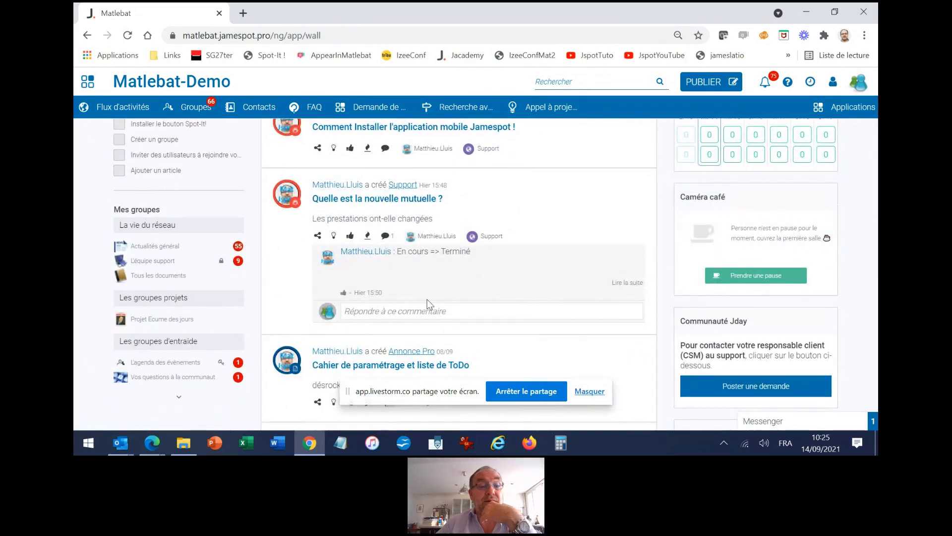
scroll(516, 283, "up", 5)
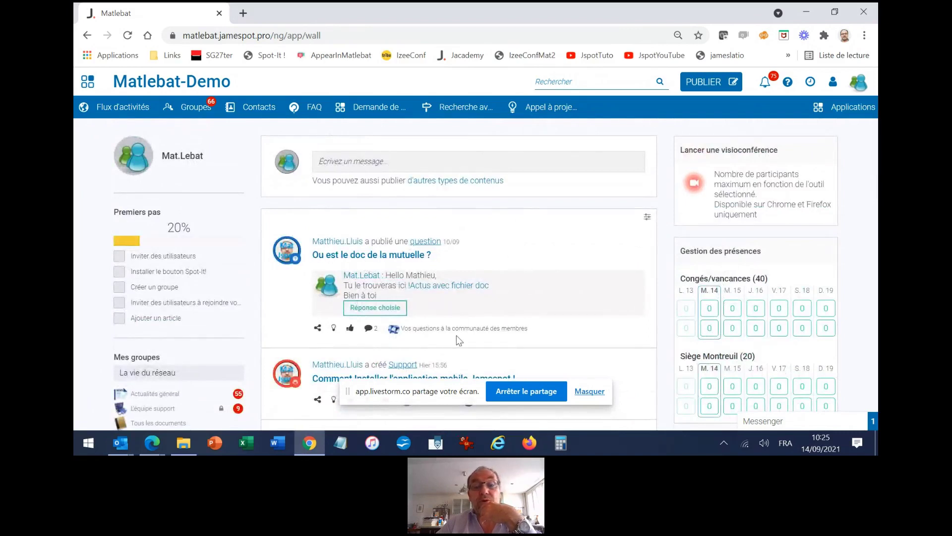
mouse_move(473, 334)
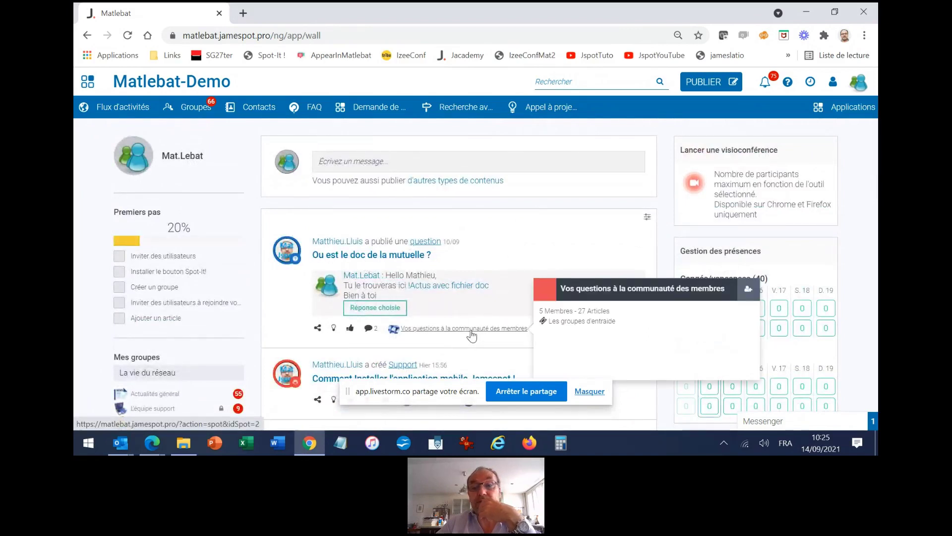
left_click(384, 256)
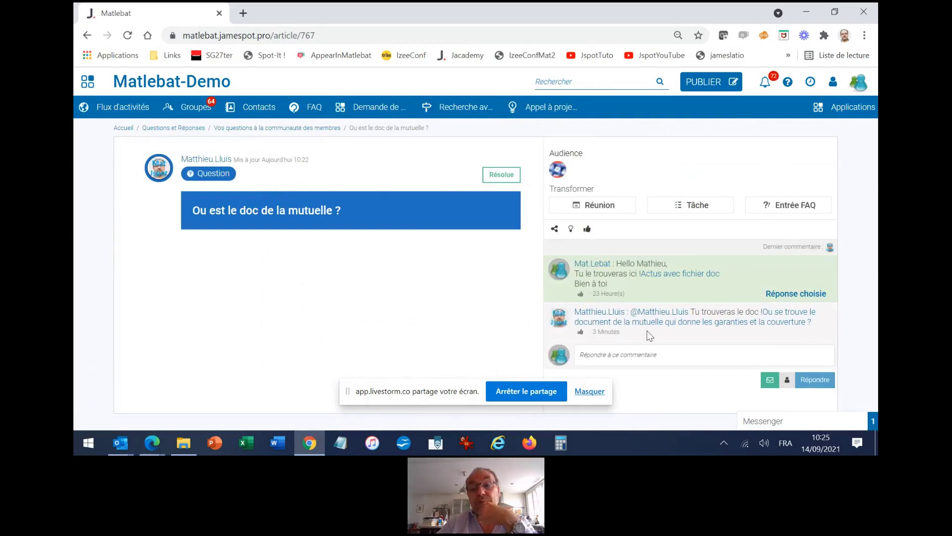
Return to the activity feed, open the group "L'équipe support" and look through its questions and members
left_click(125, 107)
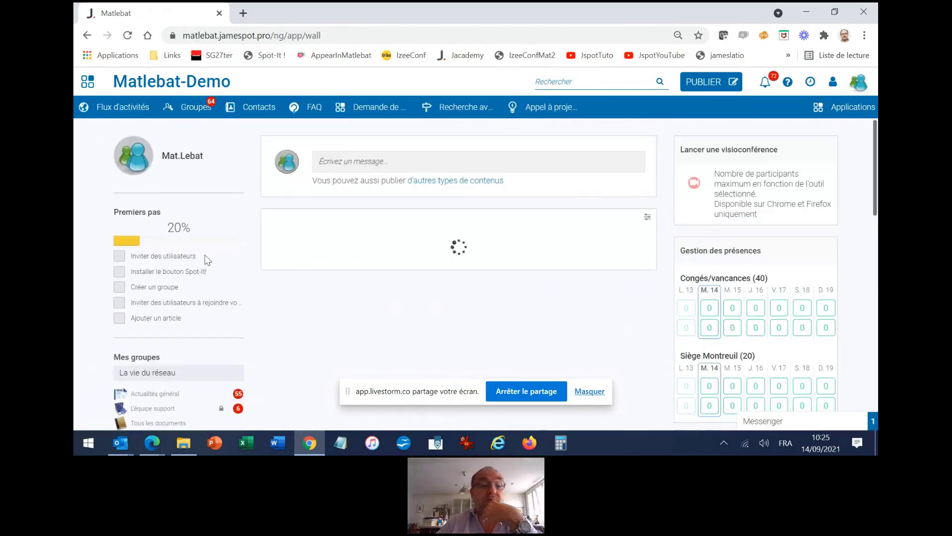
scroll(205, 263, "down", 1)
scroll(204, 263, "down", 2)
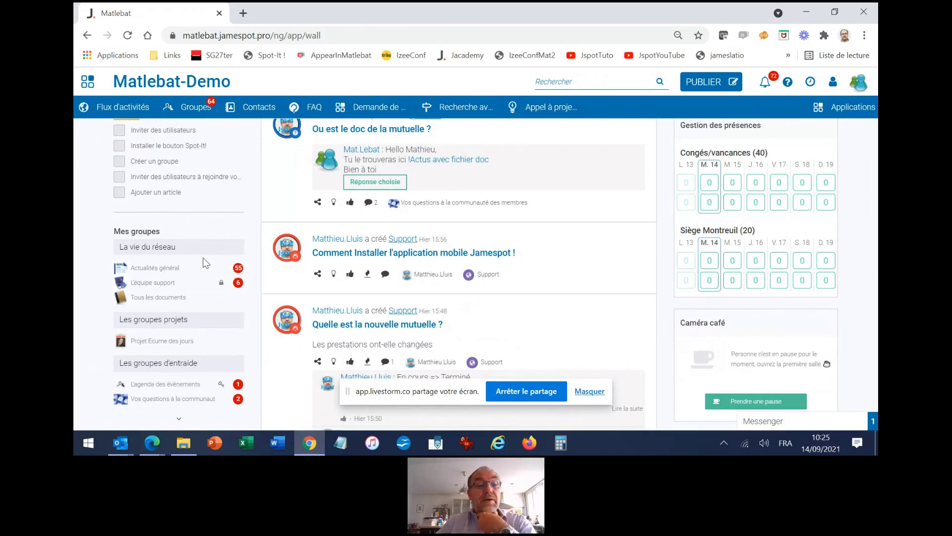
left_click(148, 283)
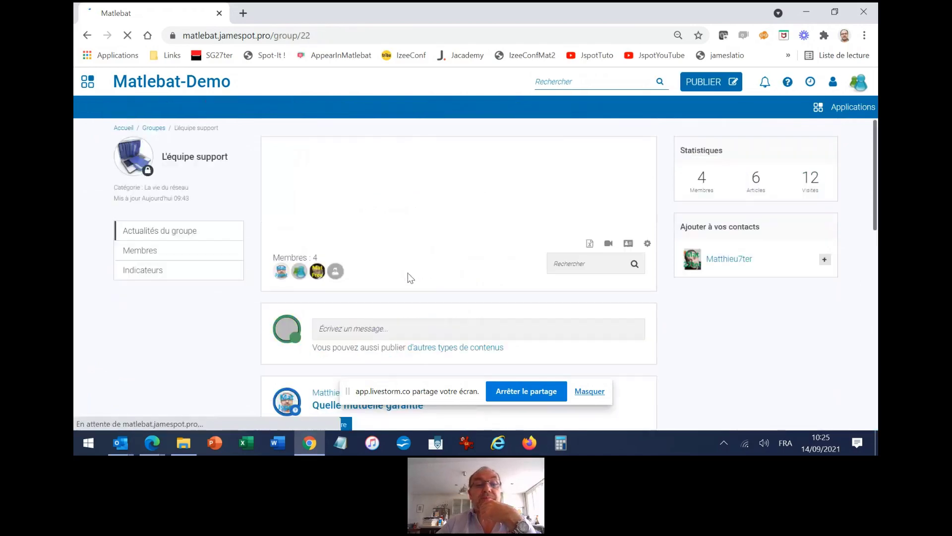
scroll(457, 270, "down", 4)
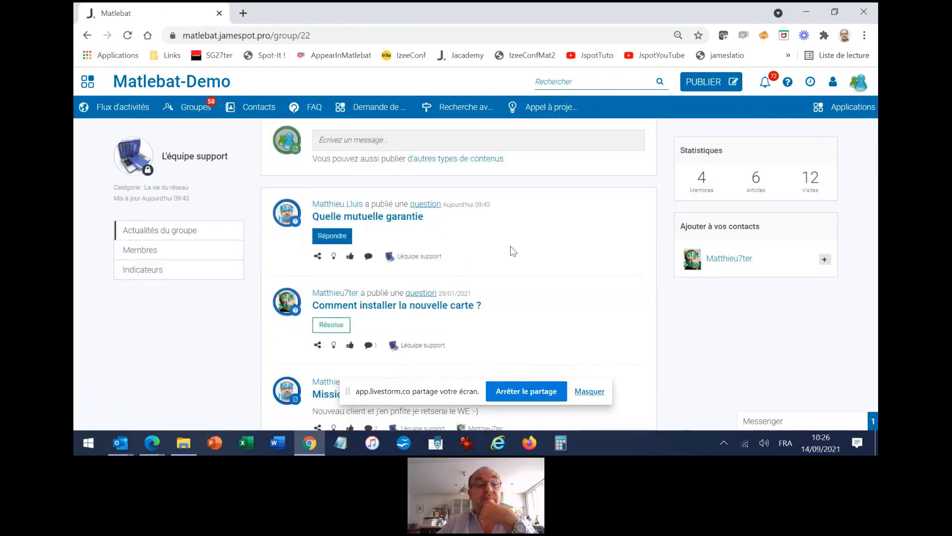
scroll(511, 246, "up", 3)
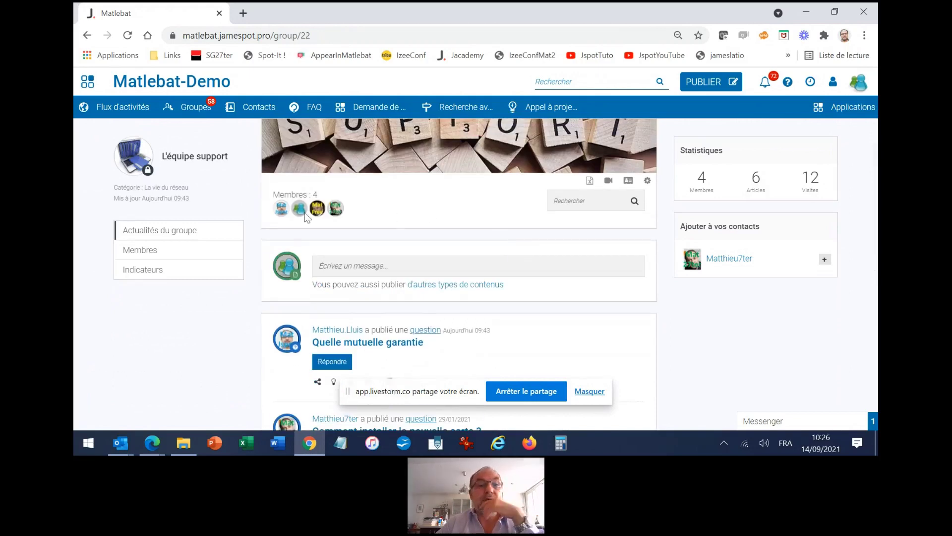
Return to the activity feed and start publishing a new Question
left_click(128, 109)
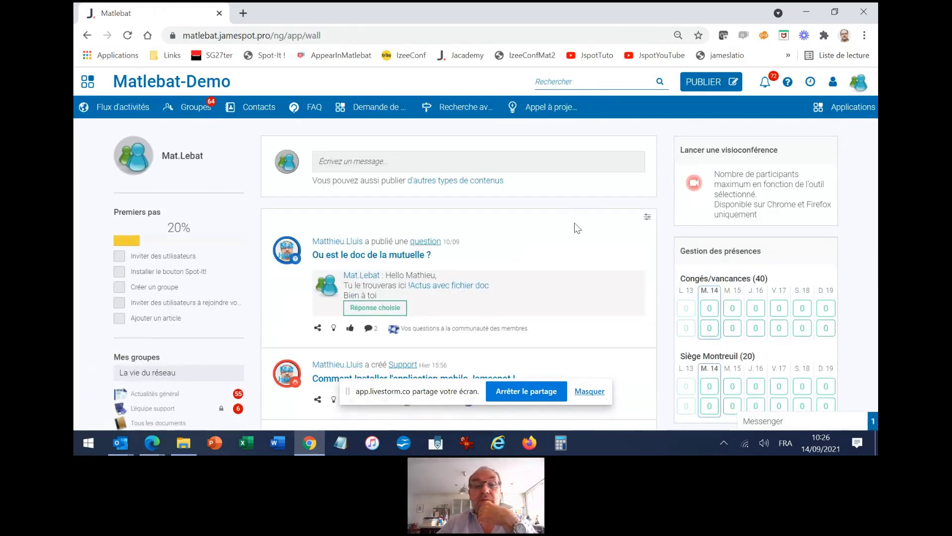
left_click(716, 88)
scroll(672, 223, "down", 10)
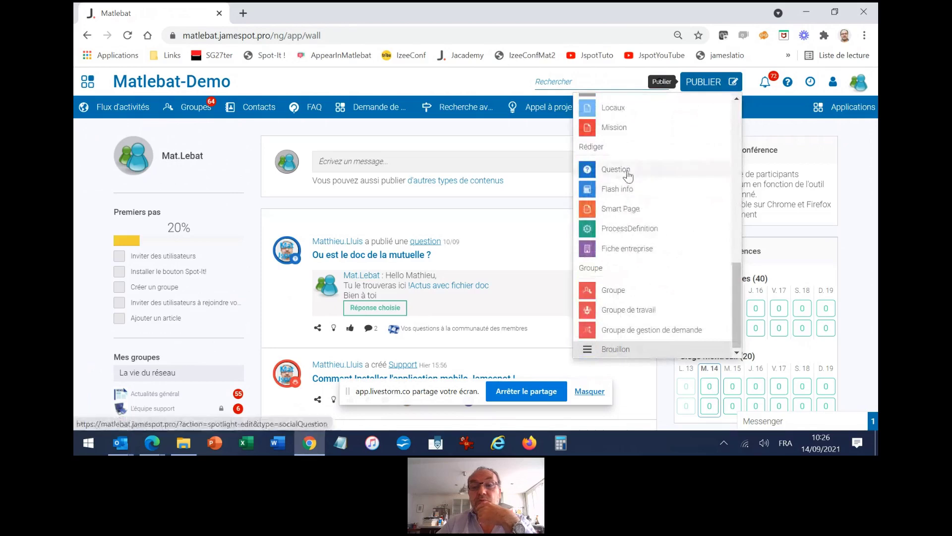
left_click(628, 173)
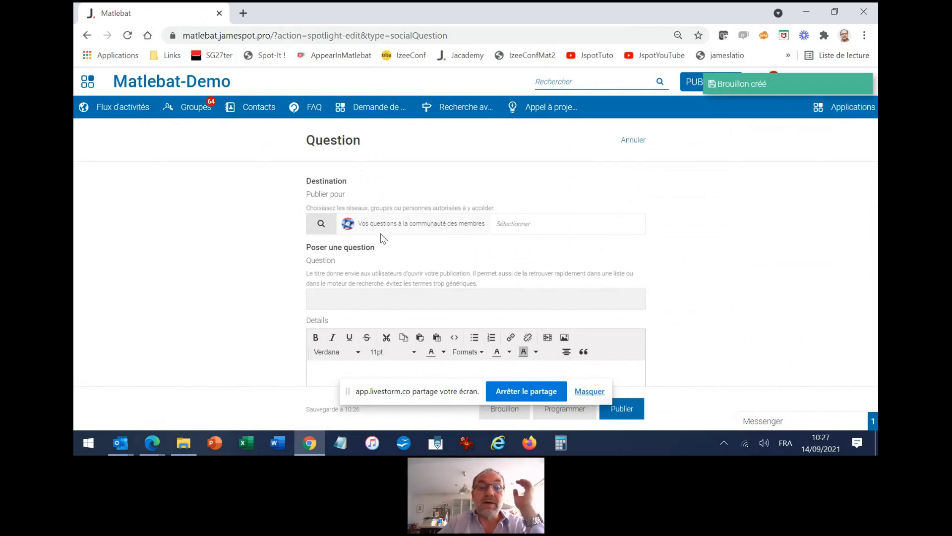
View the groups available as the question's destination and examine the form's theme, keyword, alert and attachment fields without changing them
left_click(325, 224)
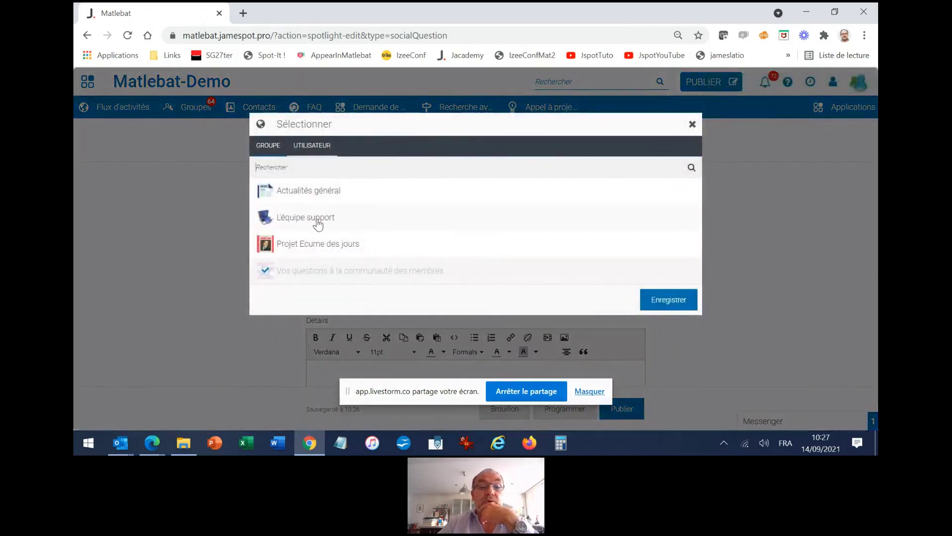
left_click(693, 124)
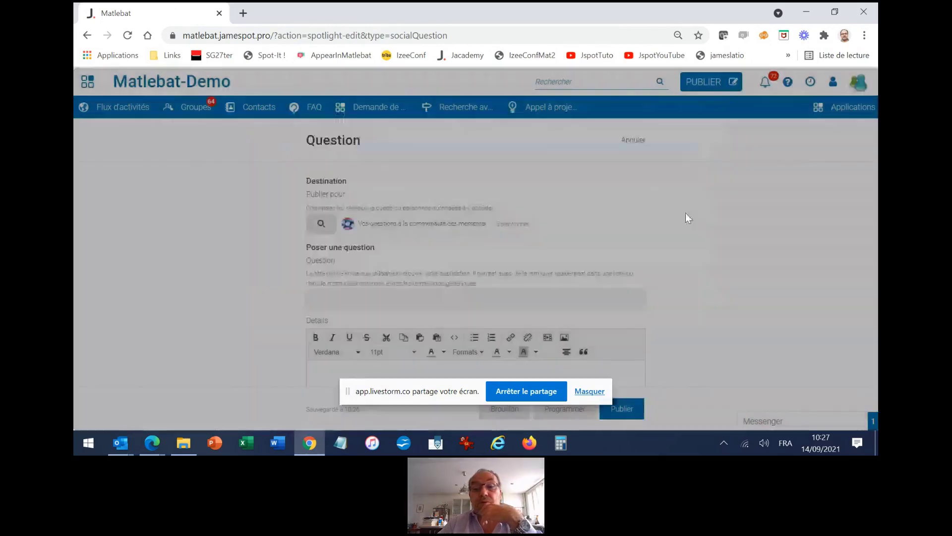
scroll(421, 270, "down", 5)
scroll(422, 268, "up", 2)
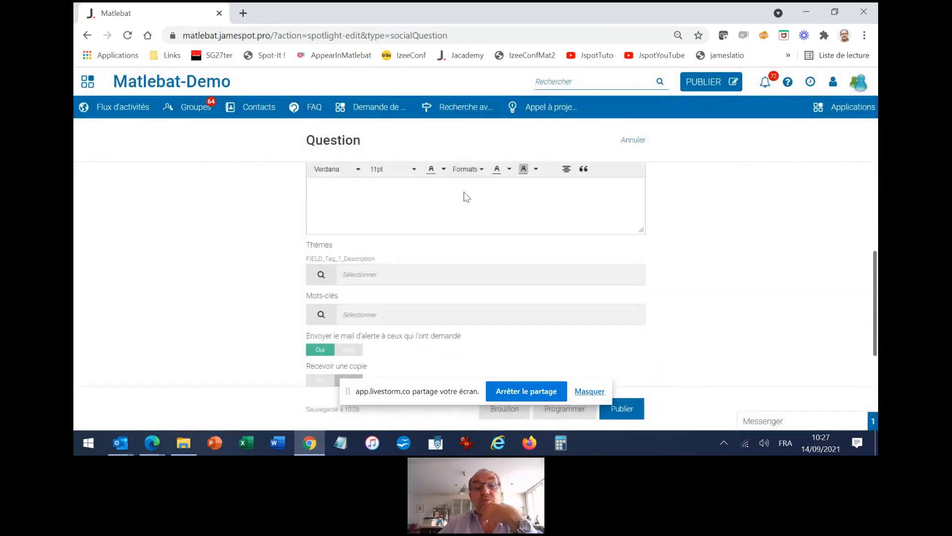
scroll(416, 282, "down", 2)
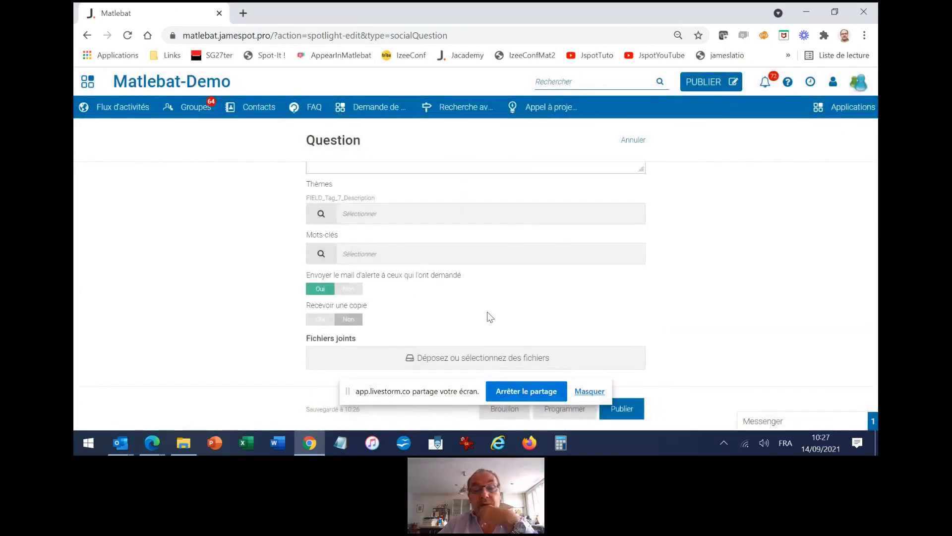
scroll(507, 309, "up", 5)
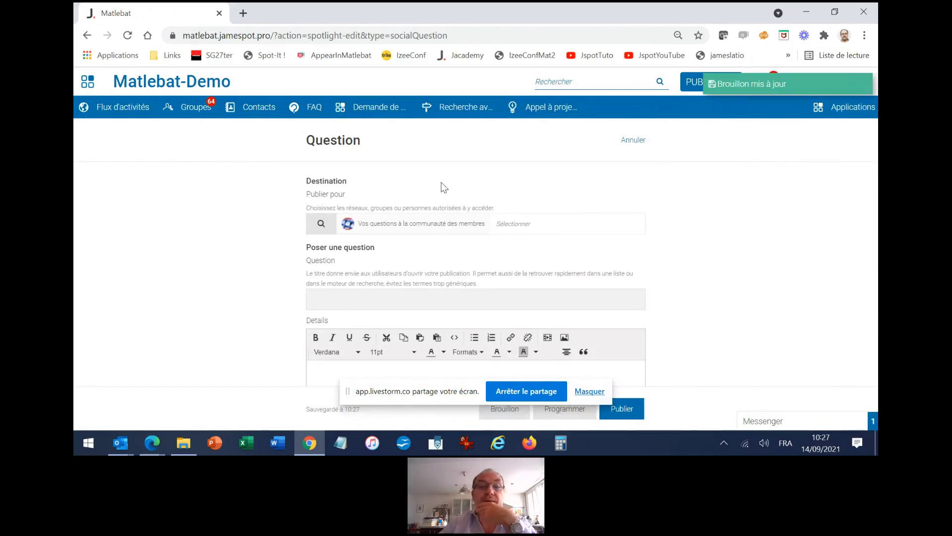
Leave the question form for the activity feed and view the categories in the FAQ application
left_click(142, 117)
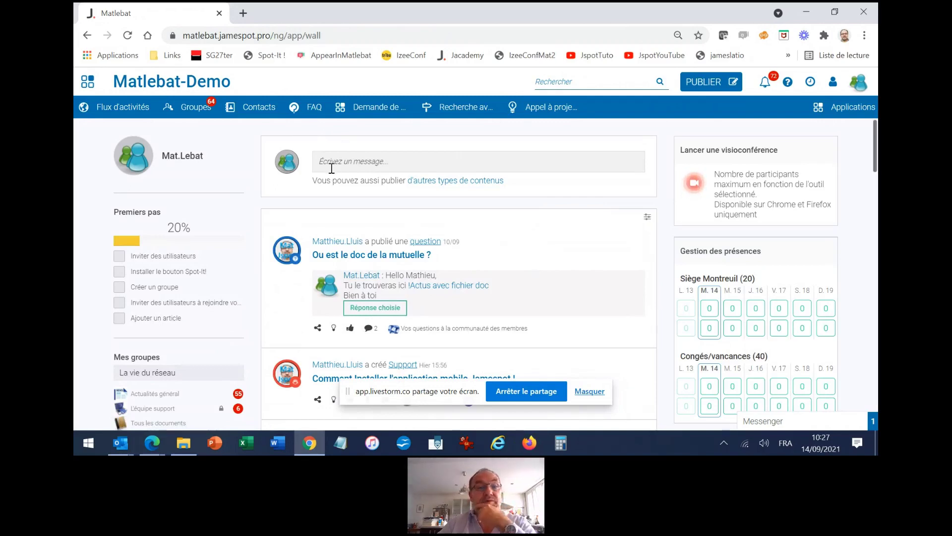
left_click(310, 106)
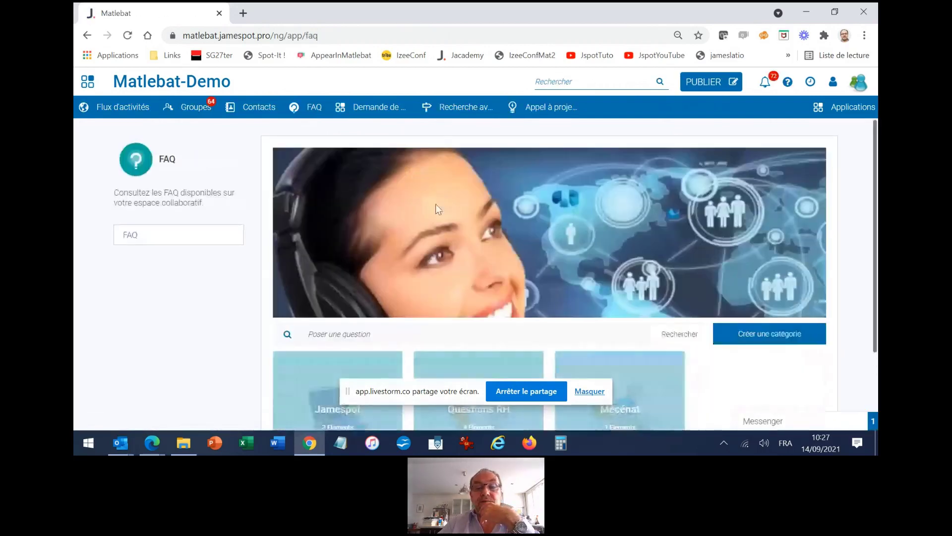
scroll(436, 203, "down", 2)
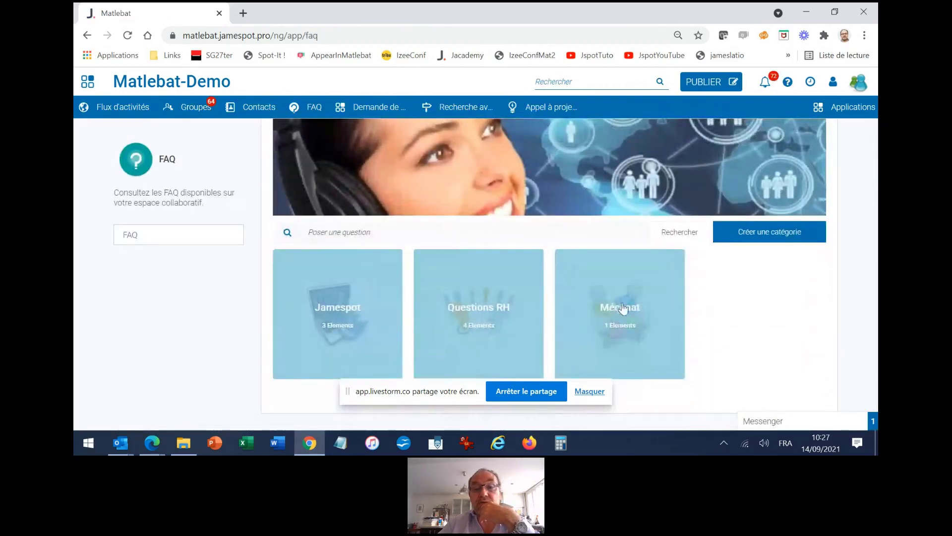
Switch to Edge, open the Matlebat-Demo FAQ application and look through the entries of the "Dépenses de personnel" category
mouse_move(154, 443)
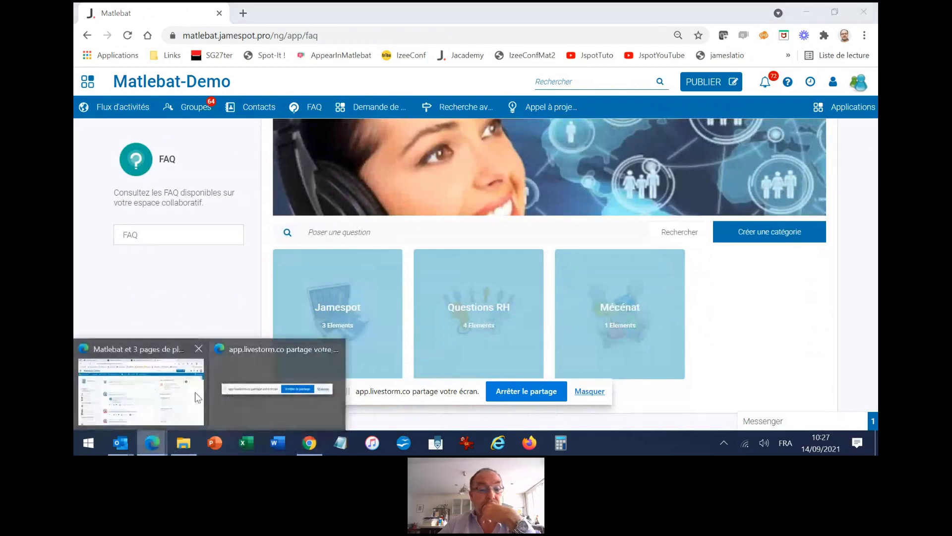
left_click(141, 396)
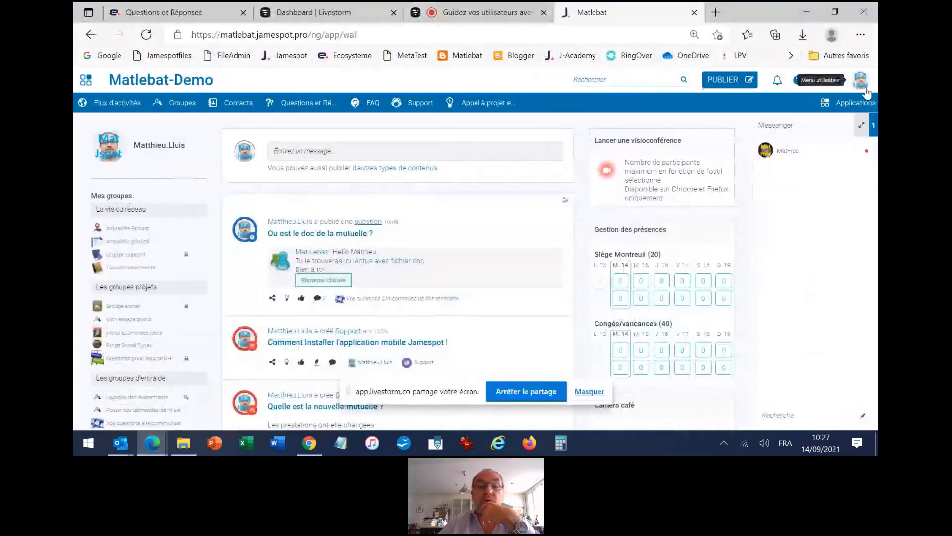
left_click(371, 104)
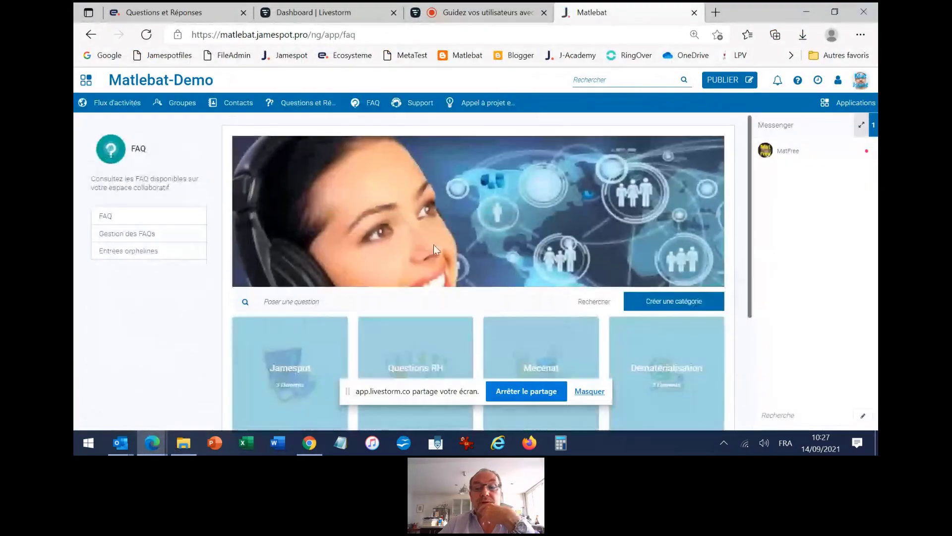
scroll(433, 245, "down", 3)
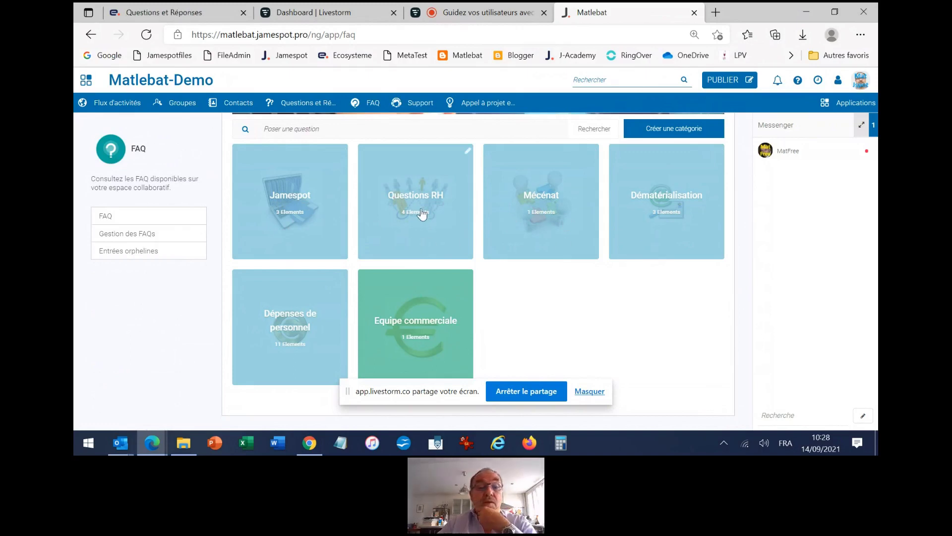
left_click(280, 318)
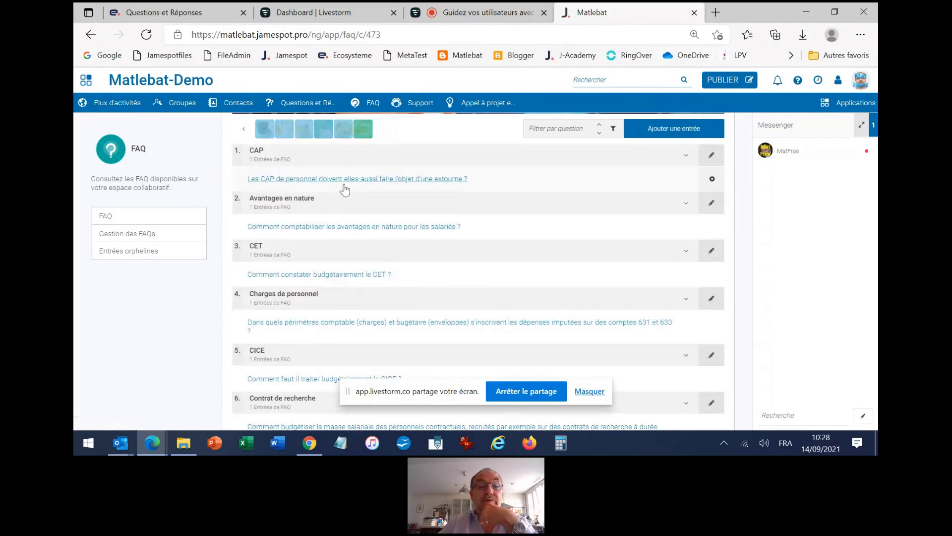
scroll(354, 273, "down", 6)
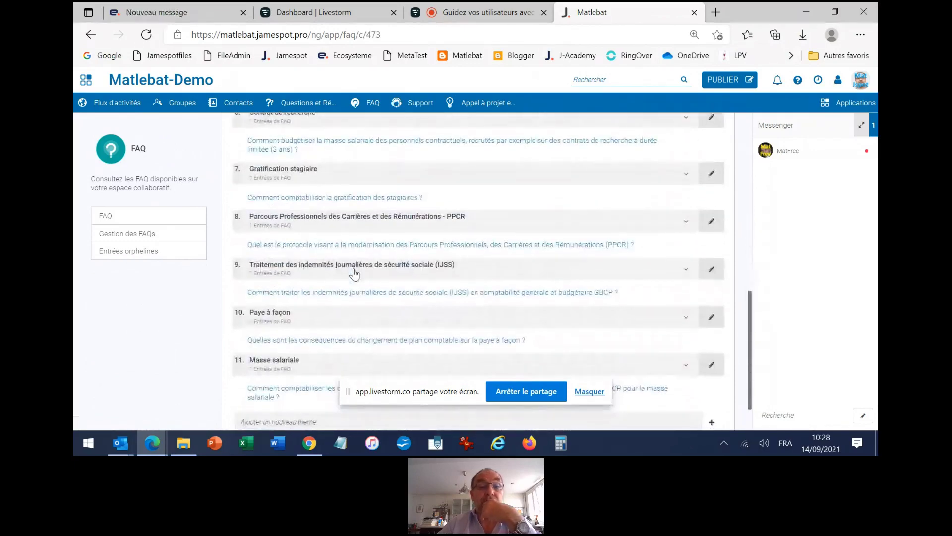
Look through the "Dépenses de personnel" themes, read the answer on budgeting contract staff under "Contrat de recherche" and collapse that theme
scroll(354, 273, "down", 2)
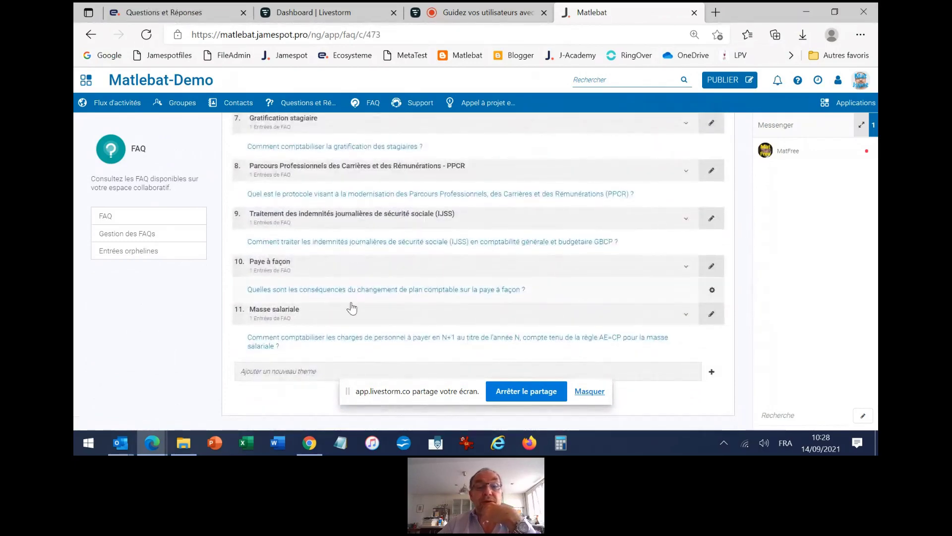
scroll(385, 218, "up", 8)
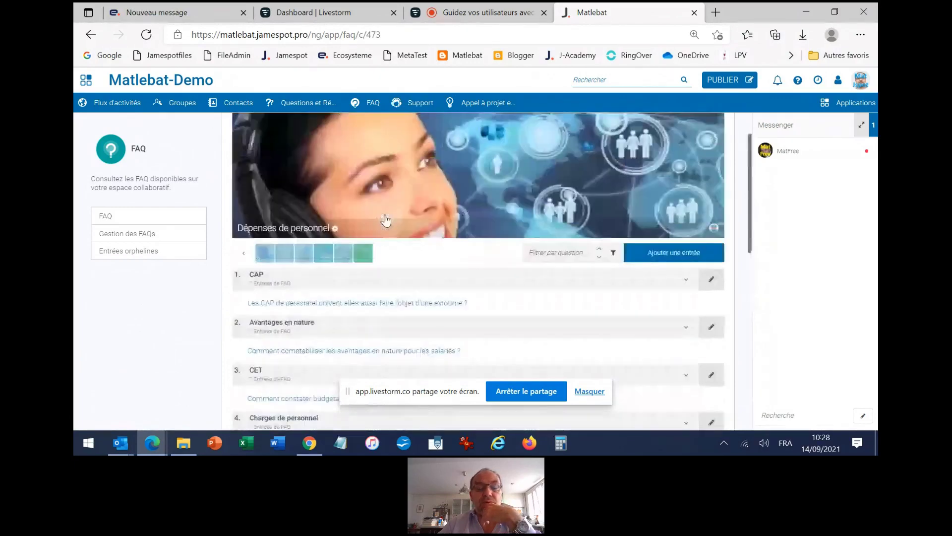
scroll(394, 207, "down", 2)
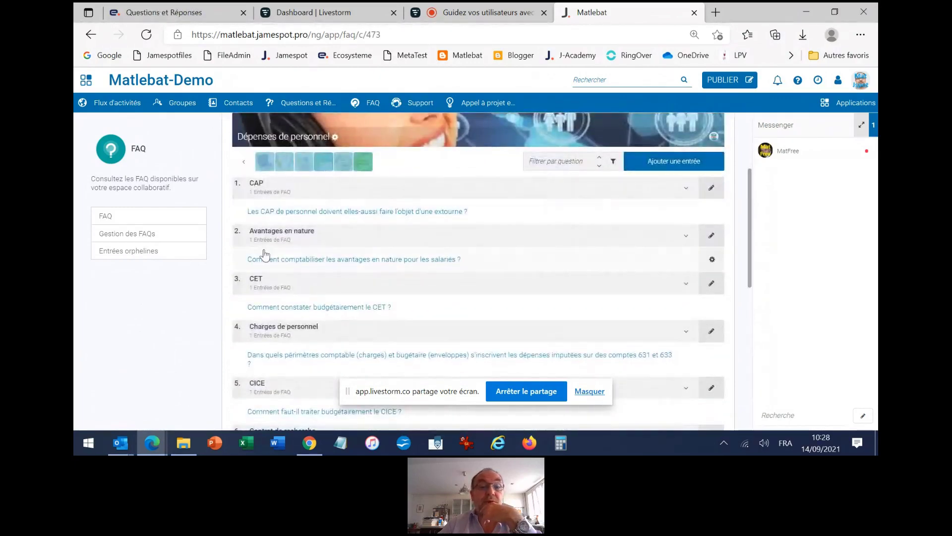
scroll(260, 282, "down", 3)
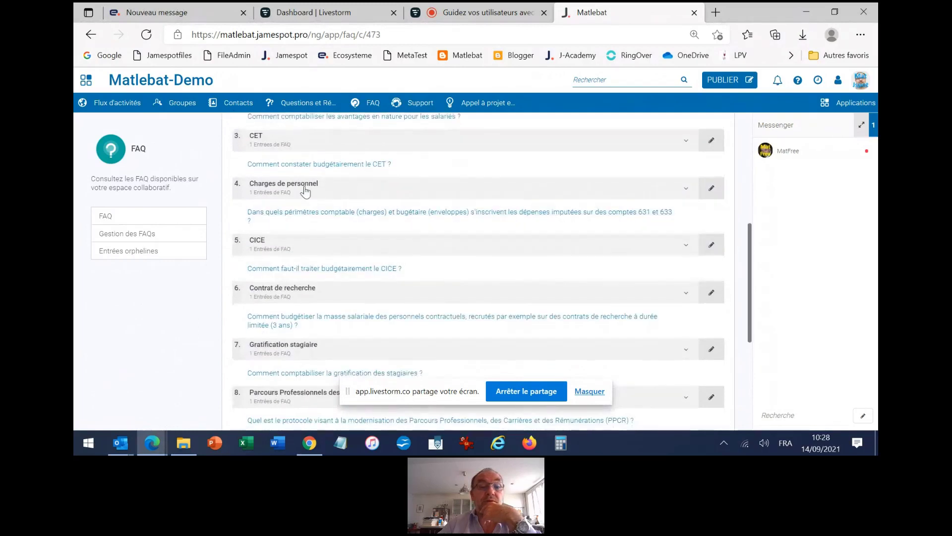
scroll(323, 243, "down", 3)
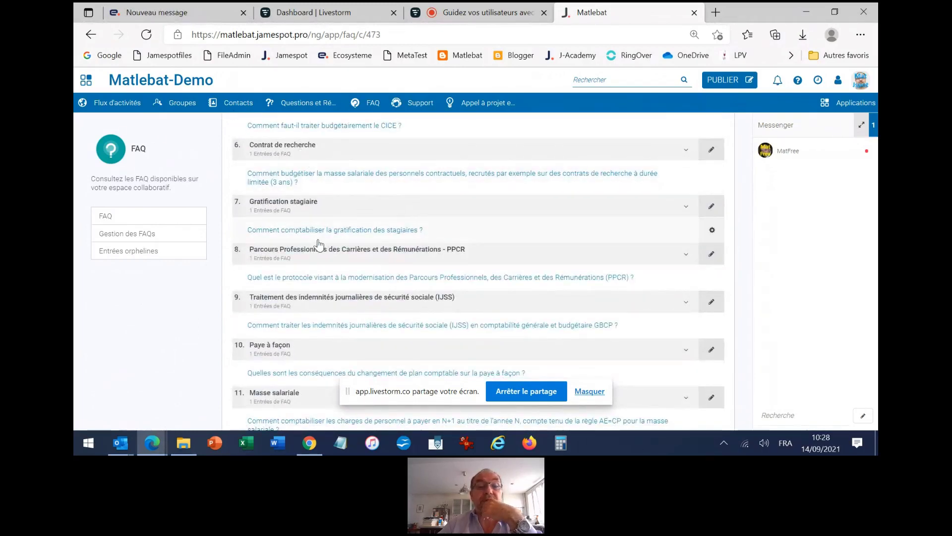
left_click(433, 180)
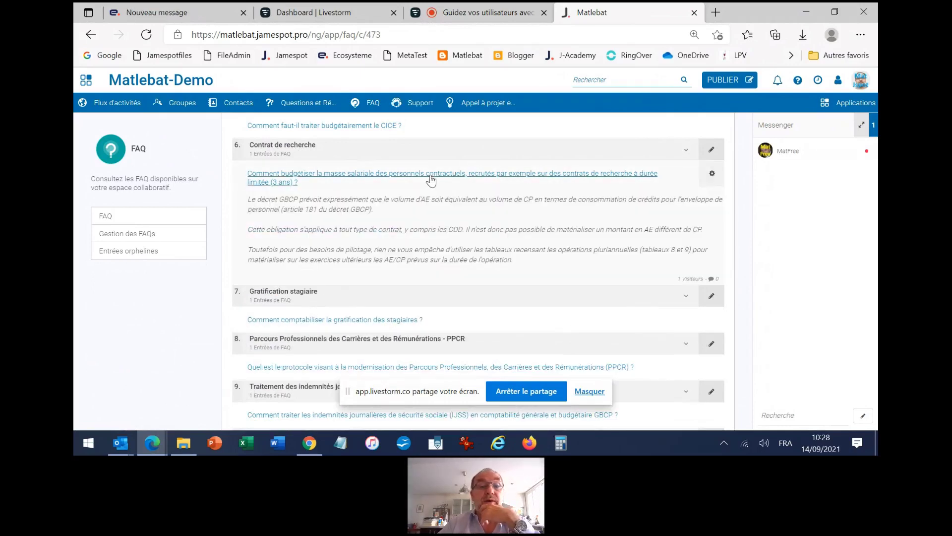
left_click(303, 149)
scroll(466, 224, "up", 10)
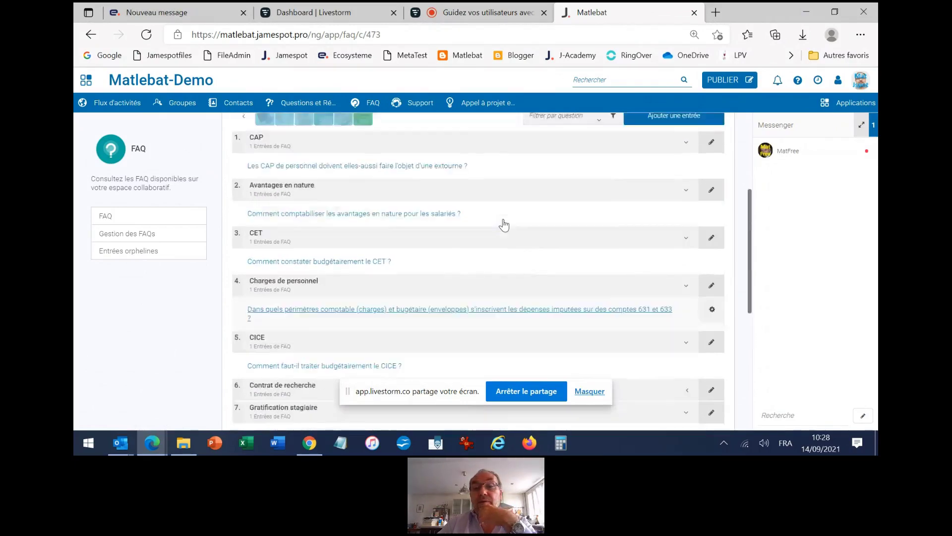
Filter the "Dépenses de personnel" questions by "cic" and return to the overview of FAQ categories
scroll(499, 235, "down", 4)
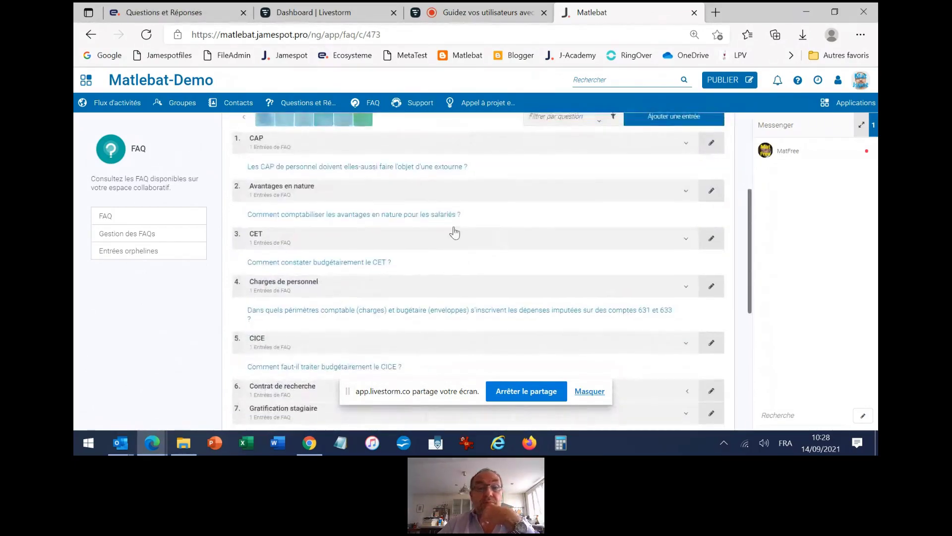
scroll(453, 230, "up", 3)
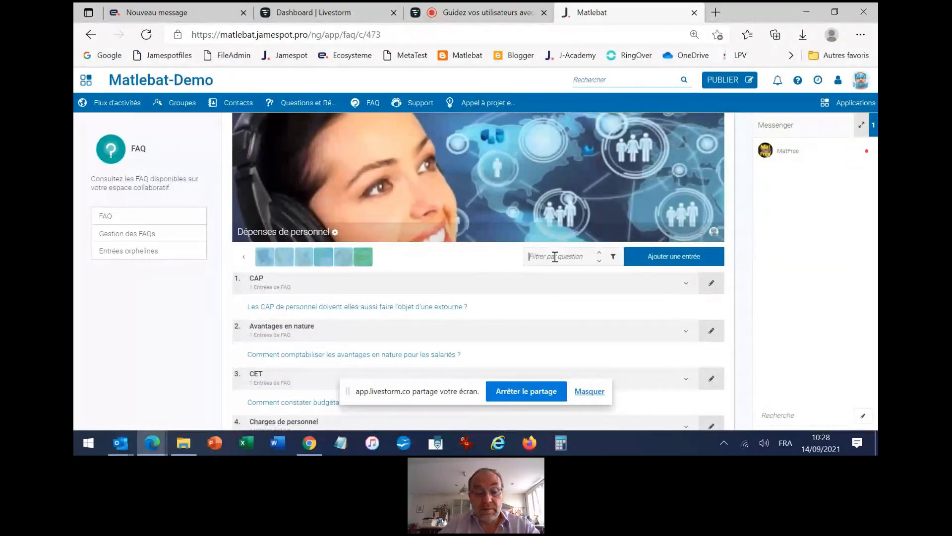
type("cic")
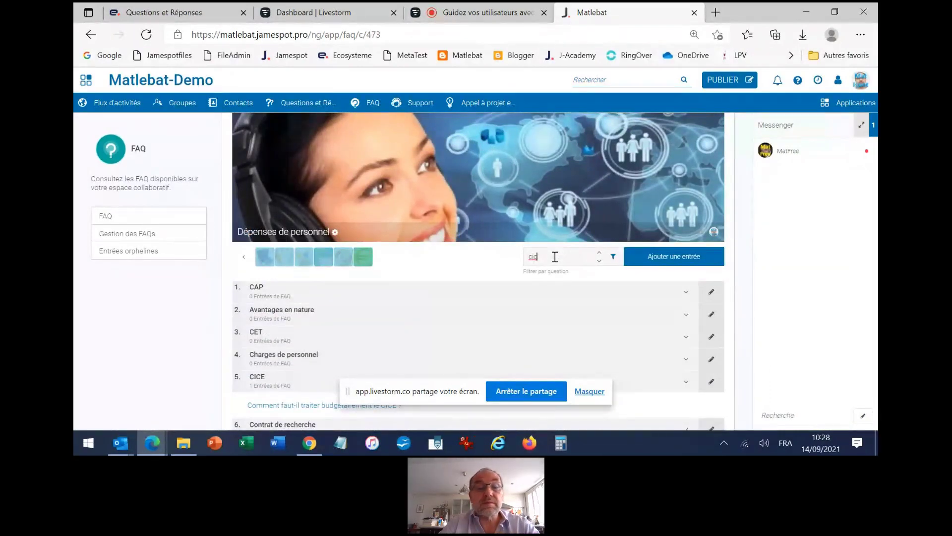
scroll(440, 270, "down", 3)
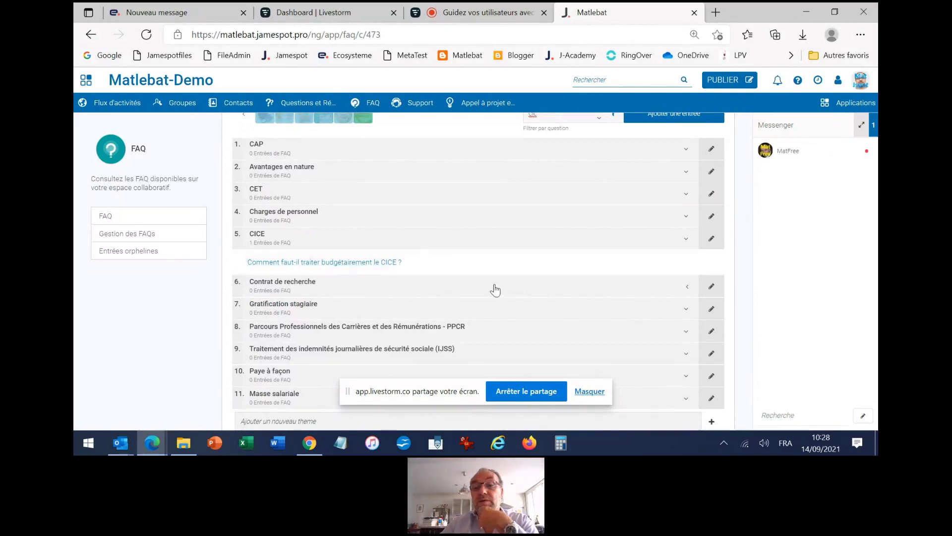
scroll(495, 288, "up", 4)
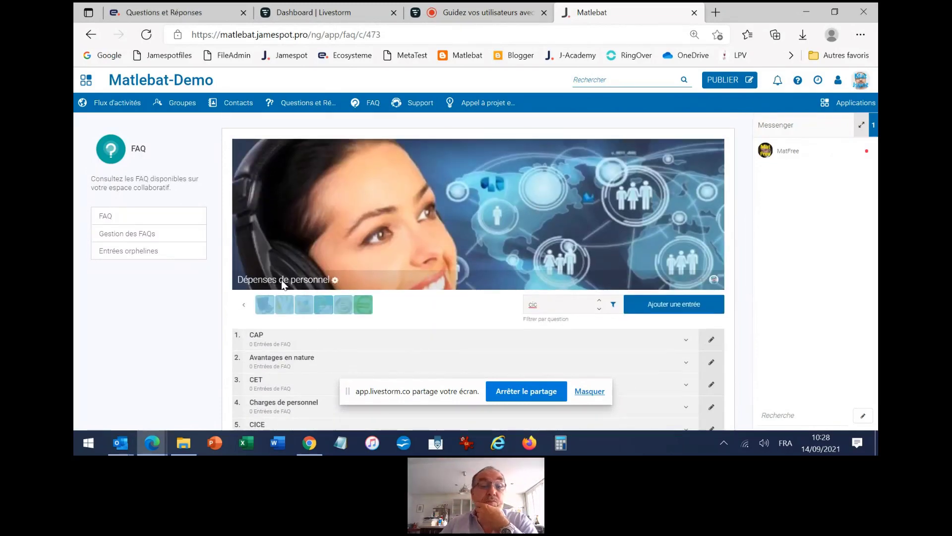
left_click(138, 149)
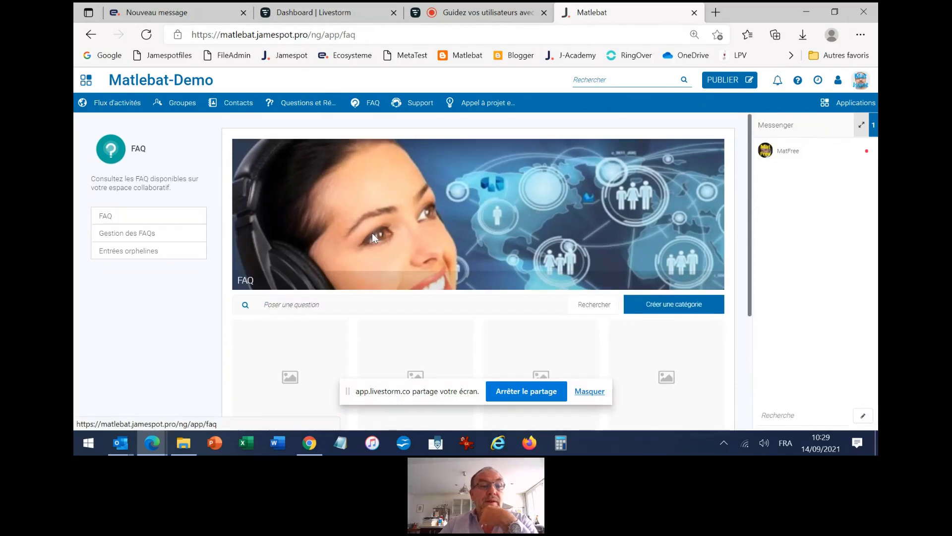
scroll(436, 246, "down", 2)
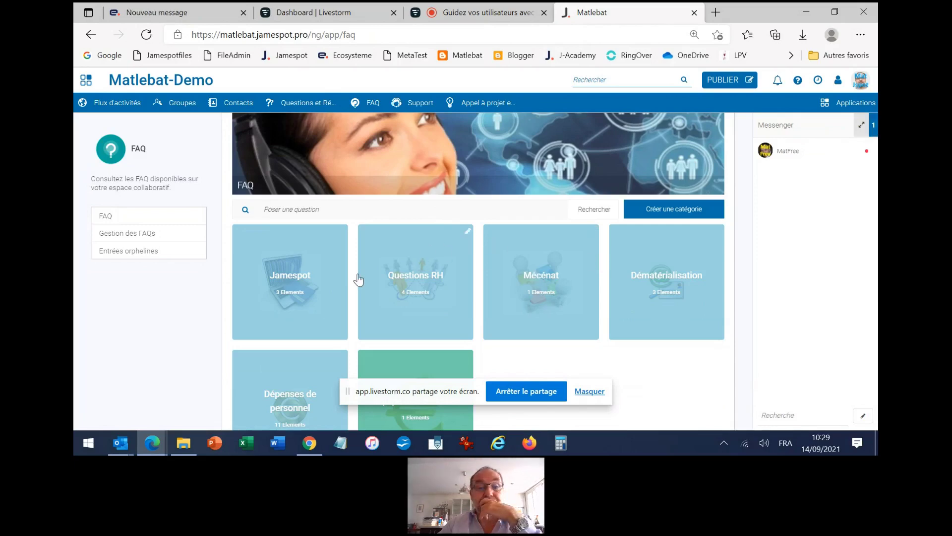
Start a new FAQ category, try restricting its audience to "Questions pour l'équipe RH", and restore the public setting
left_click(684, 211)
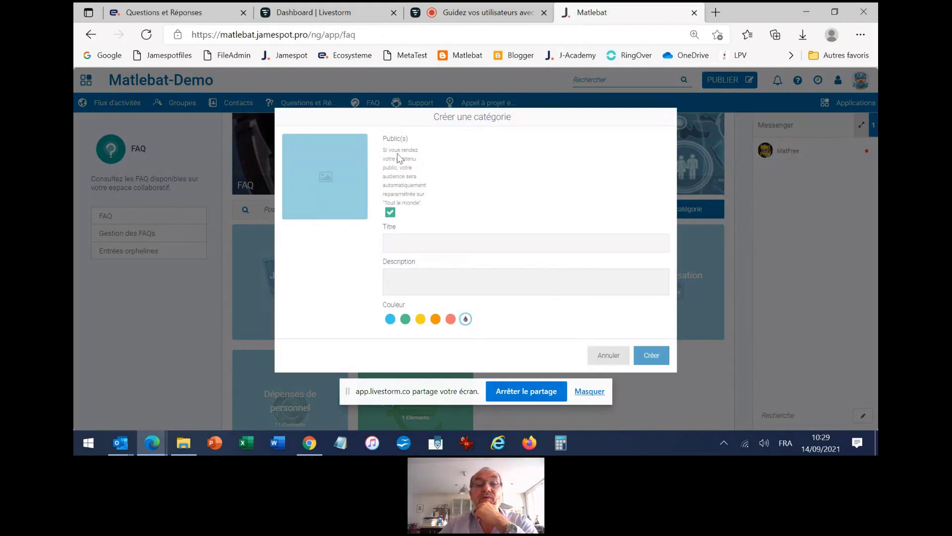
left_click(390, 213)
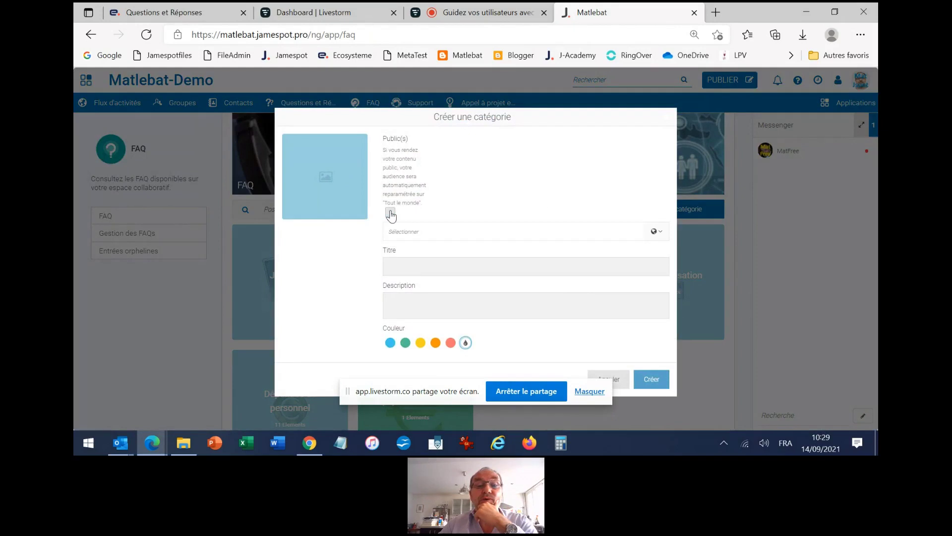
left_click(470, 232)
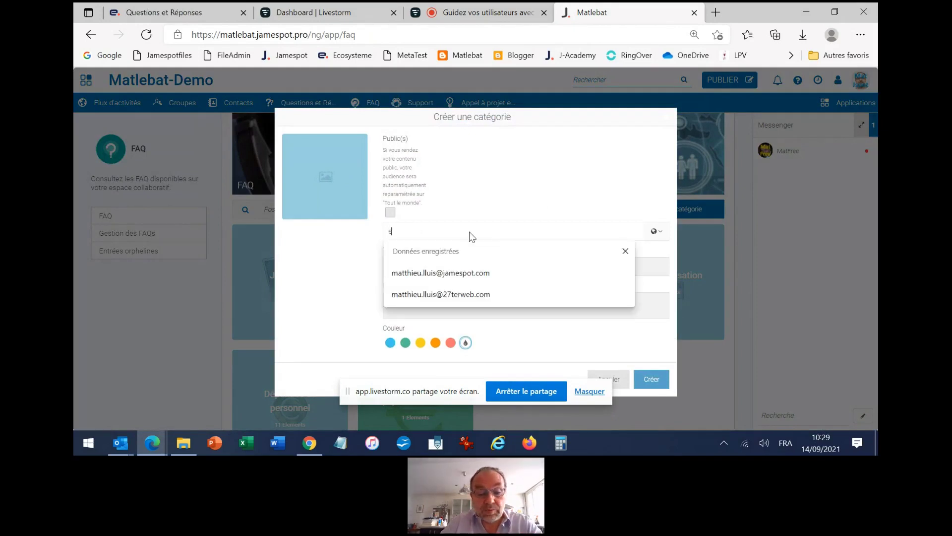
type("equi")
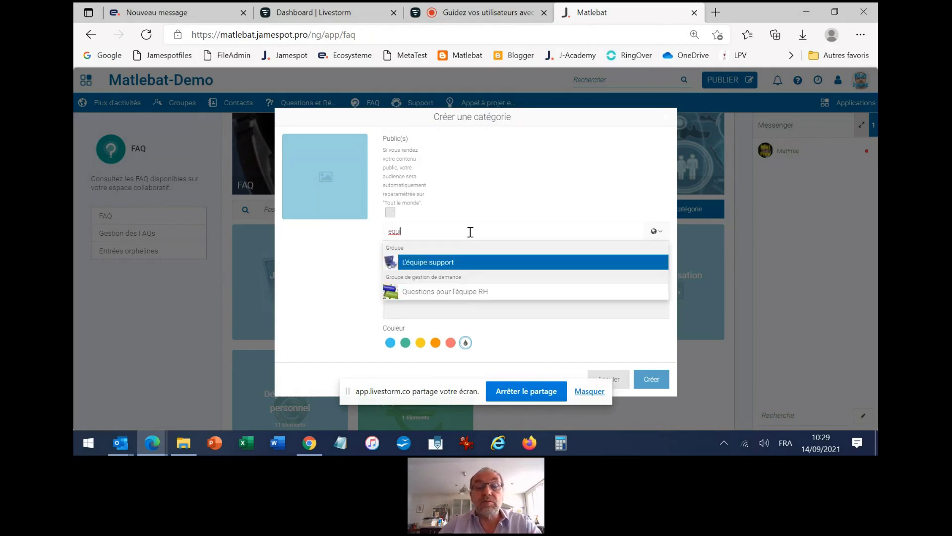
left_click(439, 292)
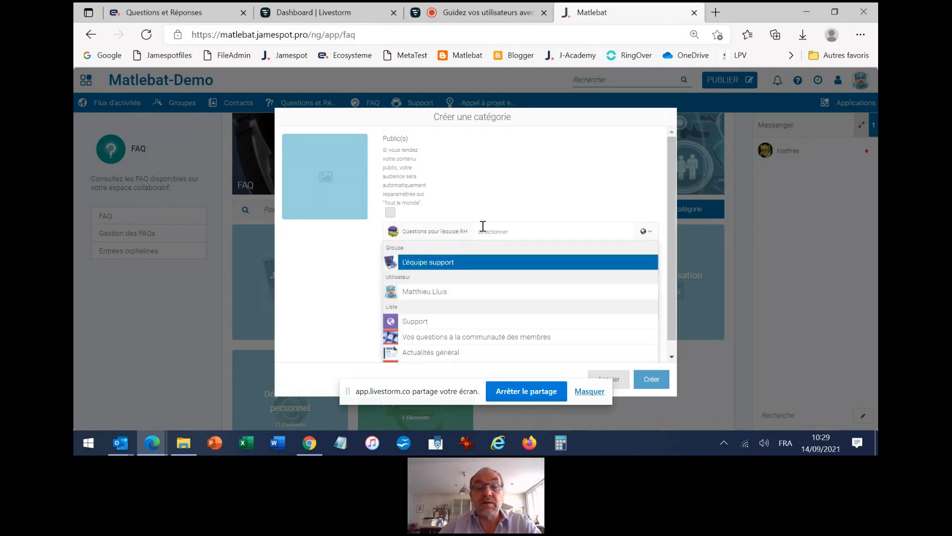
left_click(393, 232)
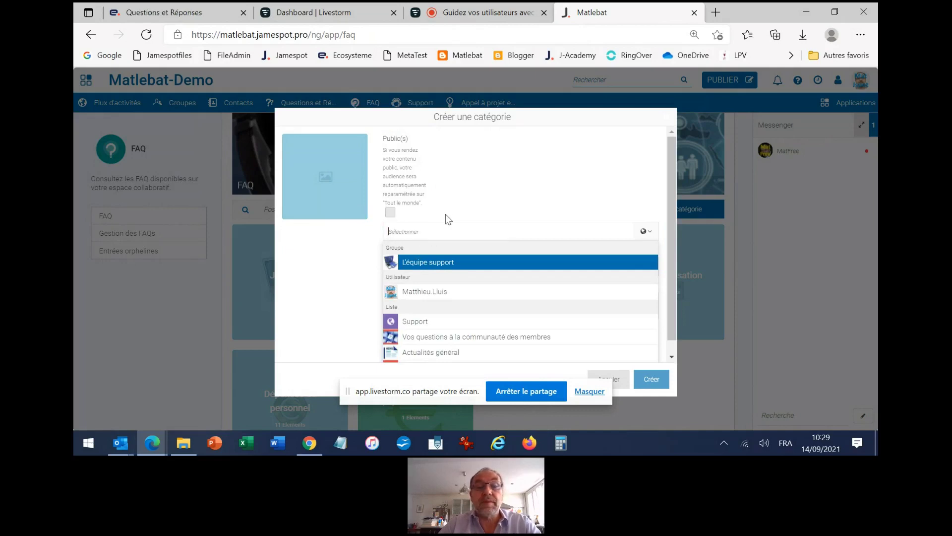
left_click(390, 213)
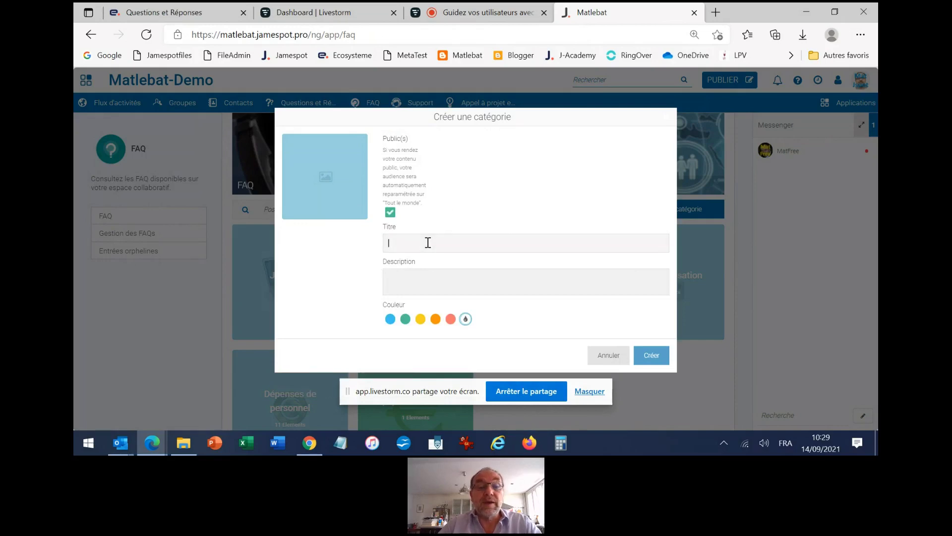
Add the image Actions.jpg to the new category and close the form without creating the category
left_click(329, 178)
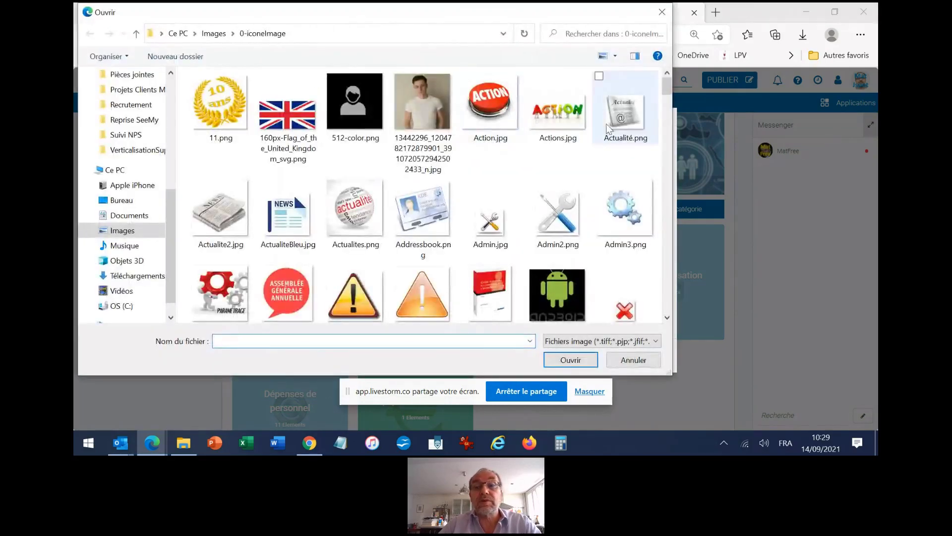
left_click(559, 113)
left_click(571, 359)
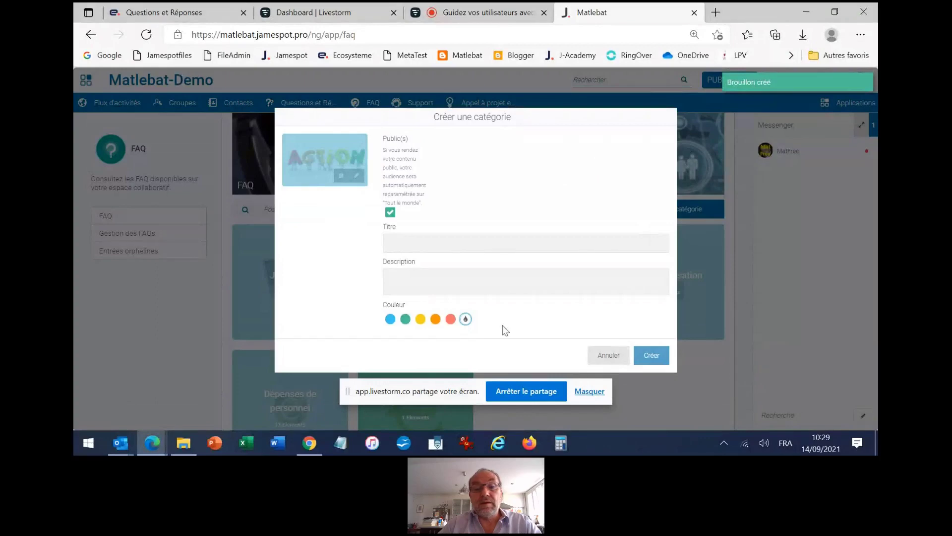
left_click(667, 120)
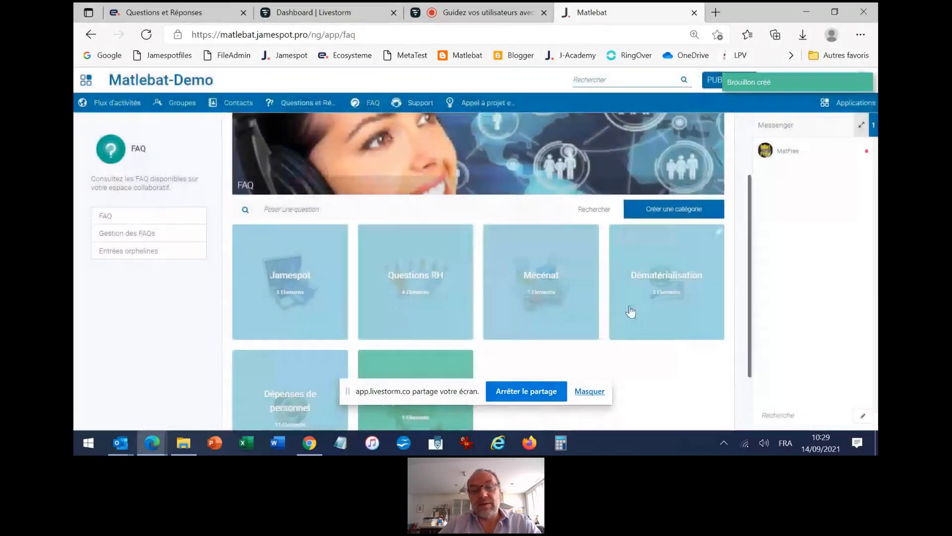
Open the Mécénat category, view the themes offered in the new entry form, and close the form without creating an entry
scroll(546, 322, "down", 2)
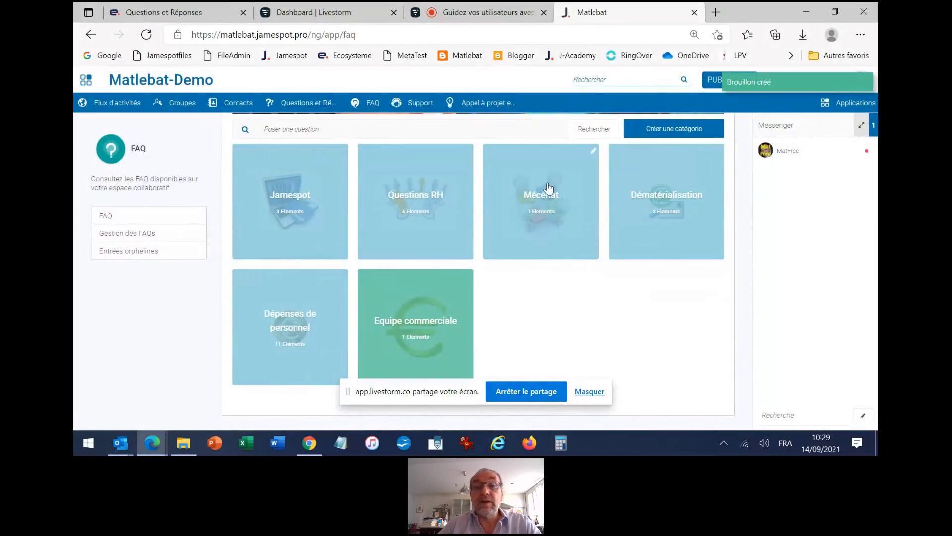
left_click(538, 199)
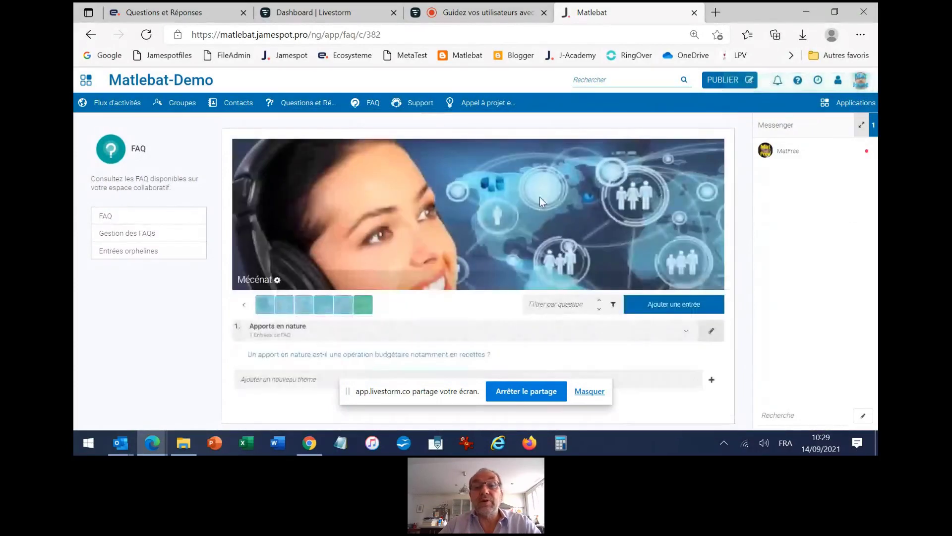
left_click(679, 312)
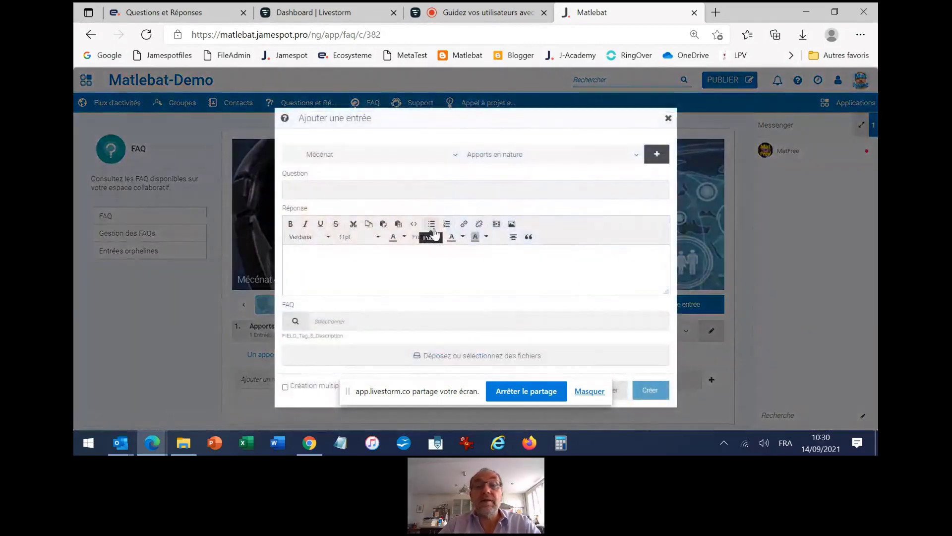
left_click(575, 161)
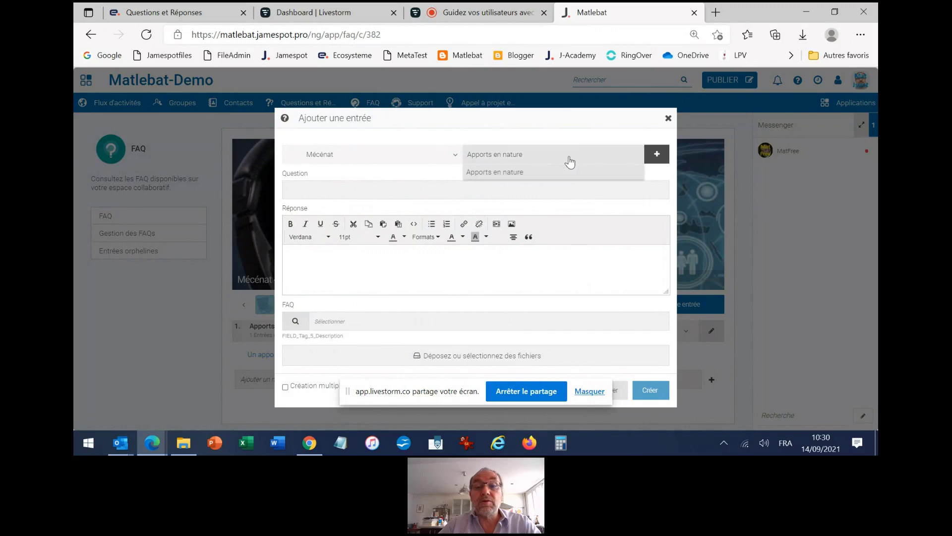
left_click(569, 161)
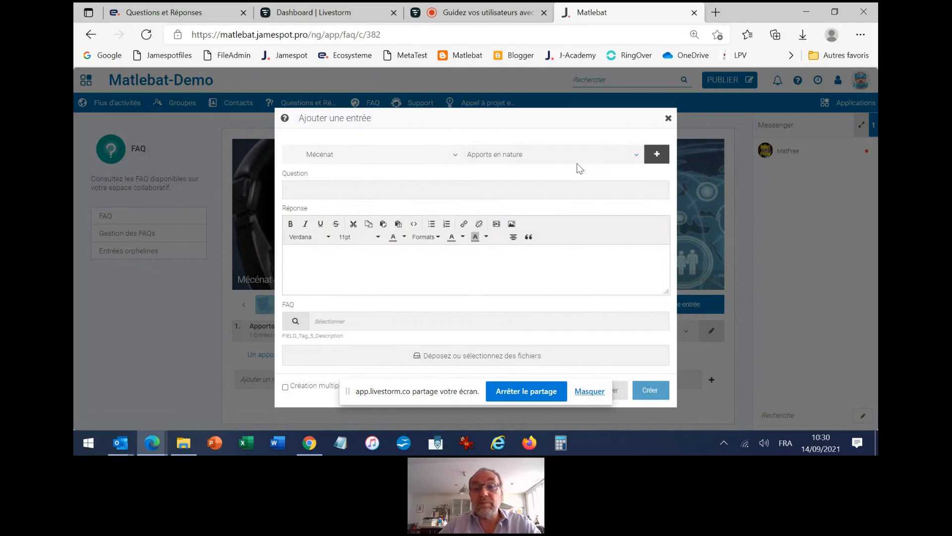
left_click(668, 118)
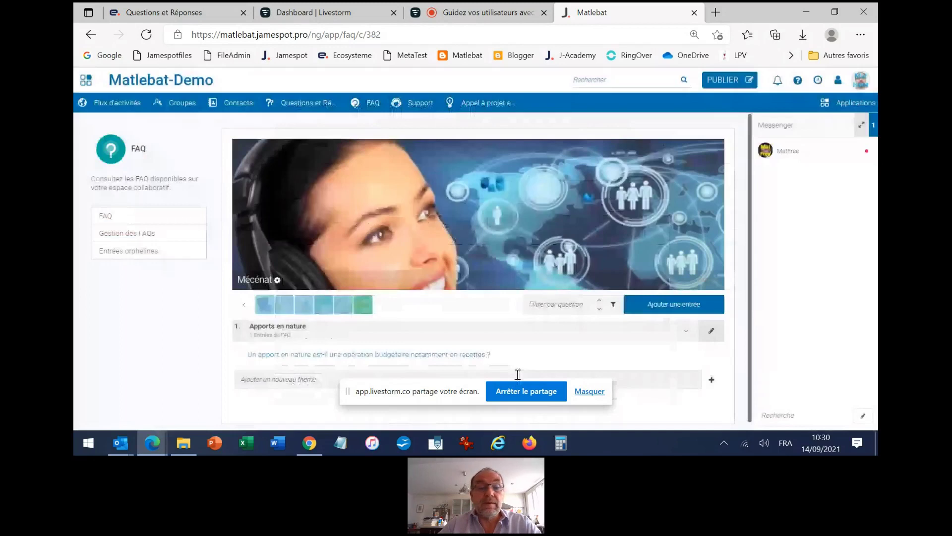
Start a new FAQ entry in Dépenses de personnel under the CICE theme, with "Quel est la" as the question
left_click(345, 311)
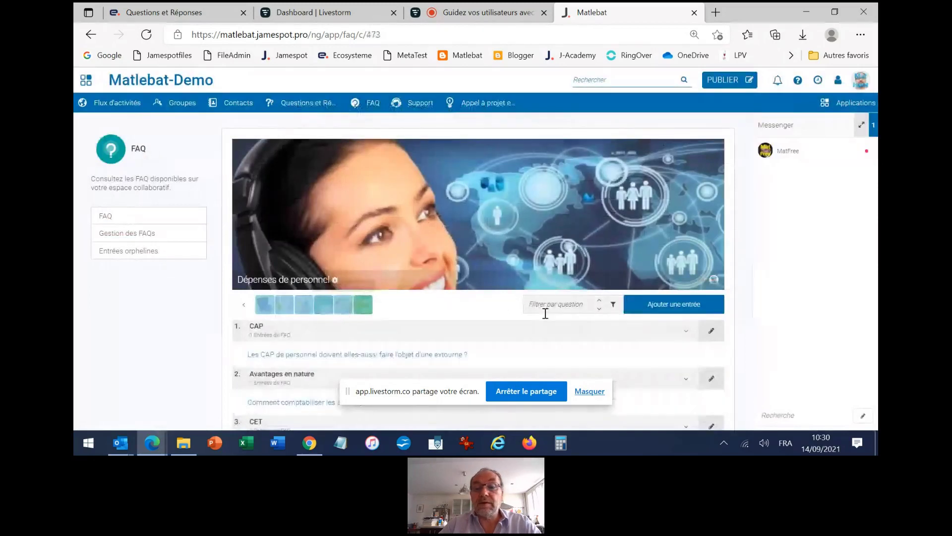
left_click(676, 308)
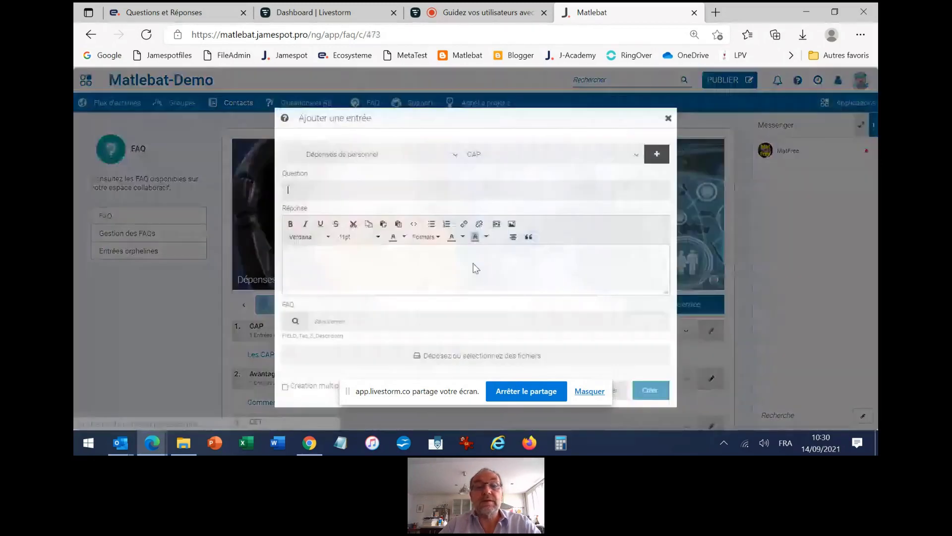
left_click(391, 162)
left_click(510, 159)
left_click(522, 159)
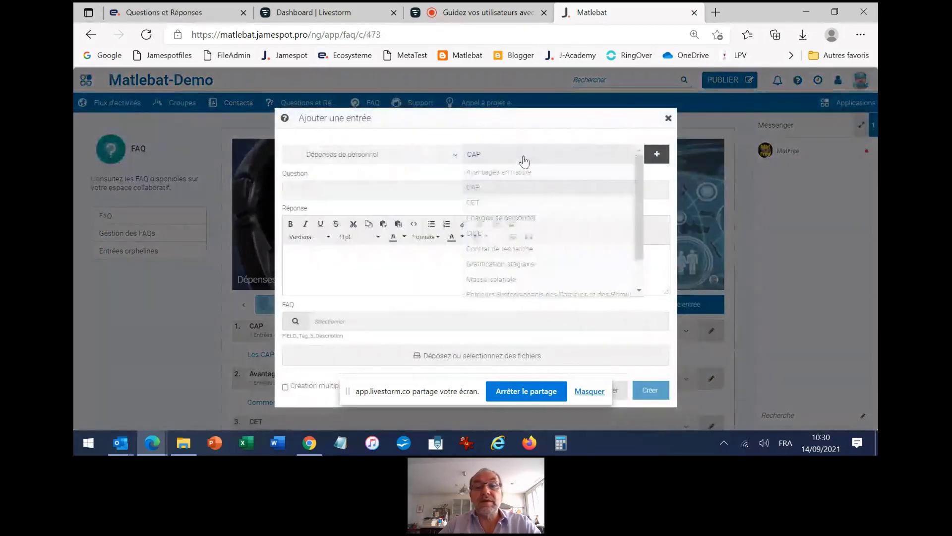
left_click(518, 234)
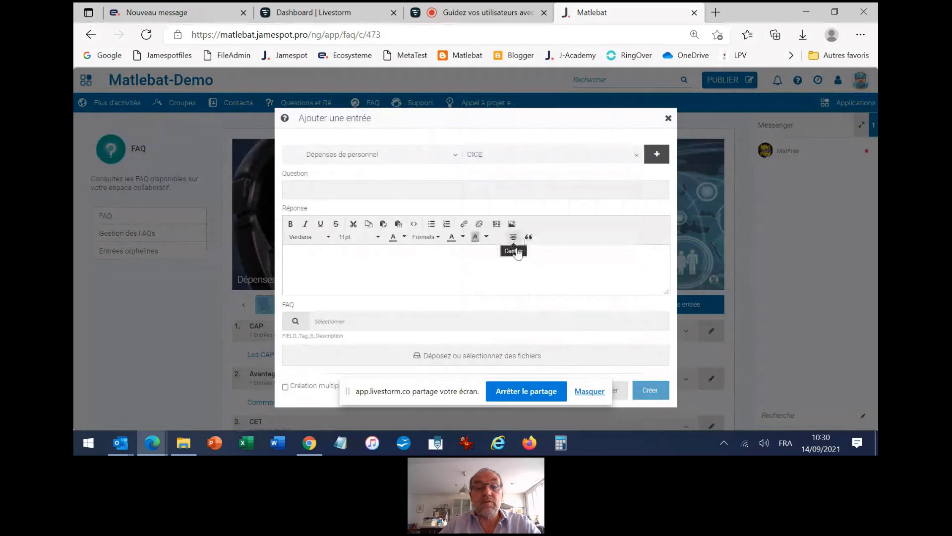
left_click(327, 184)
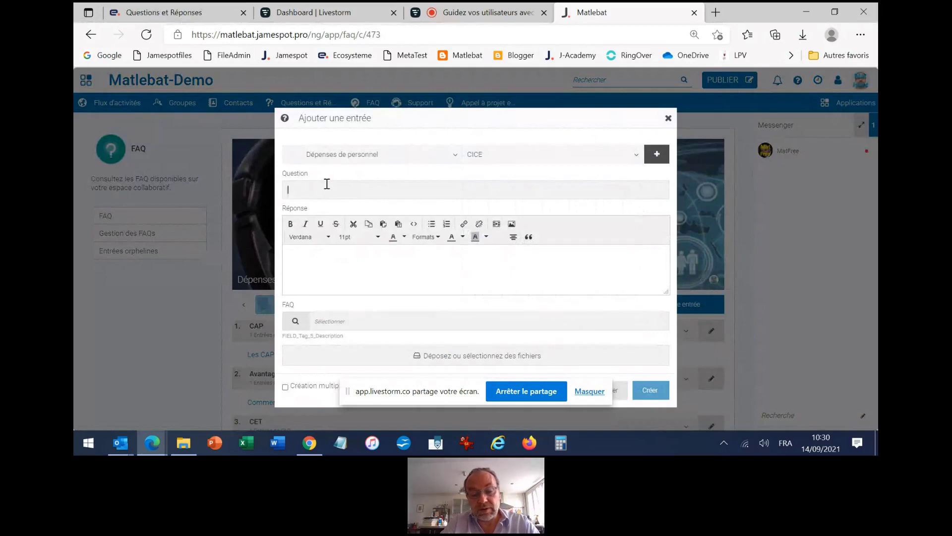
type("Quel est la")
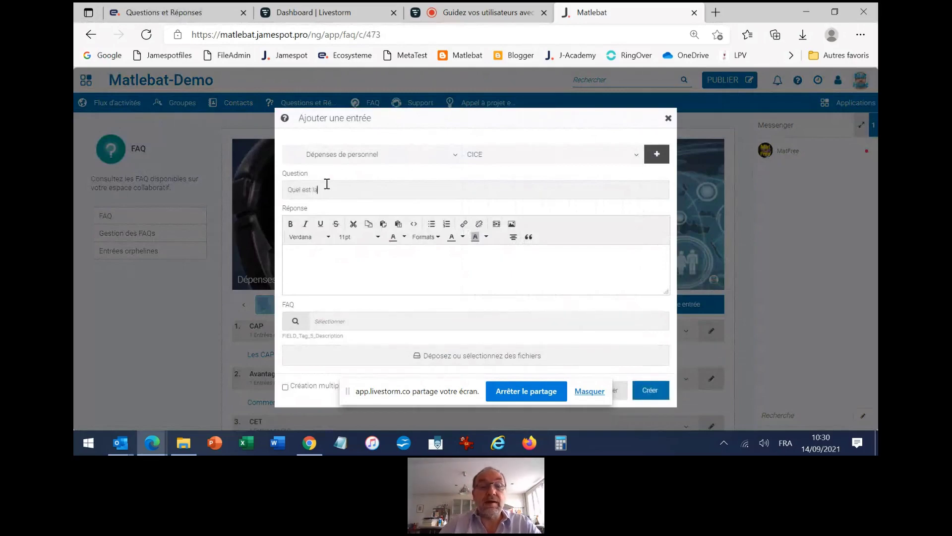
View the answer field and tag selector of the new entry, and close the form without creating it
left_click(325, 273)
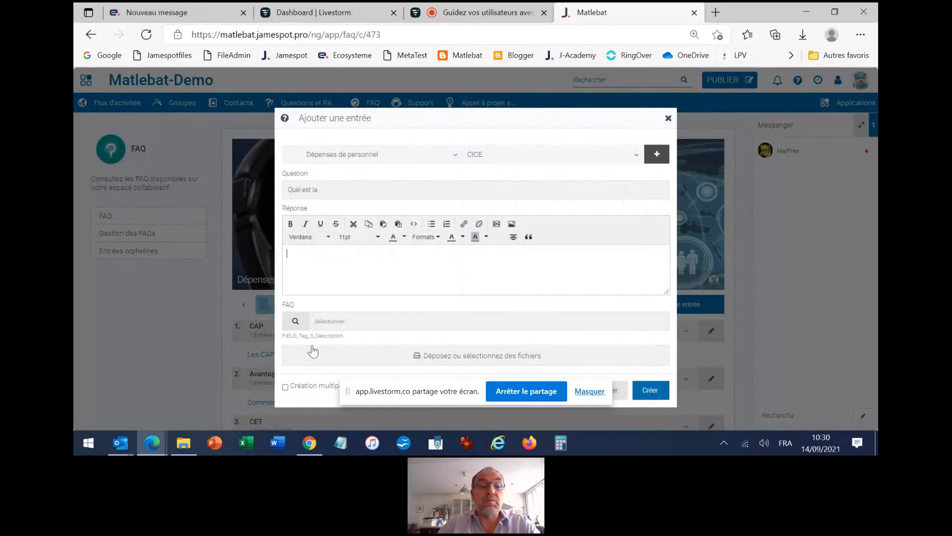
left_click(294, 321)
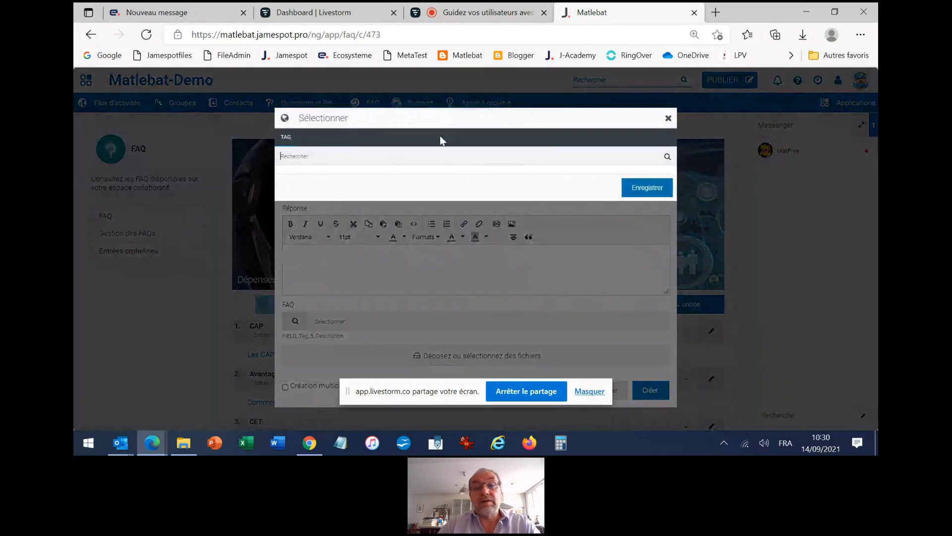
left_click(669, 118)
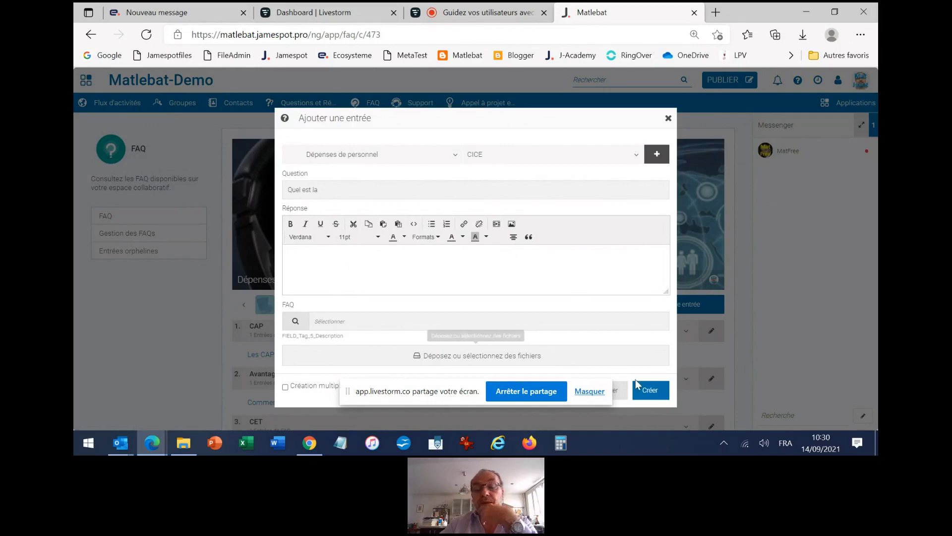
left_click(668, 118)
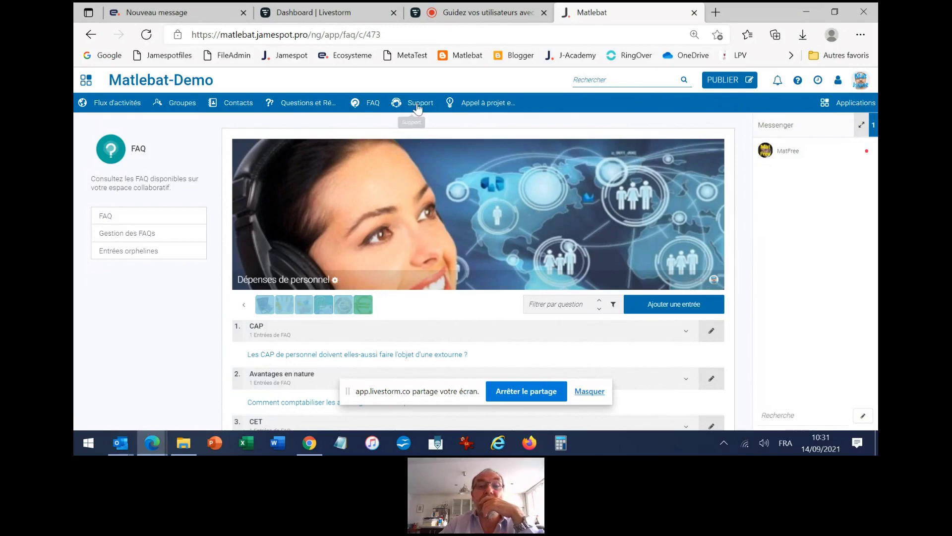
Search the whole platform for "cice" and read the FAQ entry "Comment faut-il traiter budgétairement le CICE ?"
left_click(374, 108)
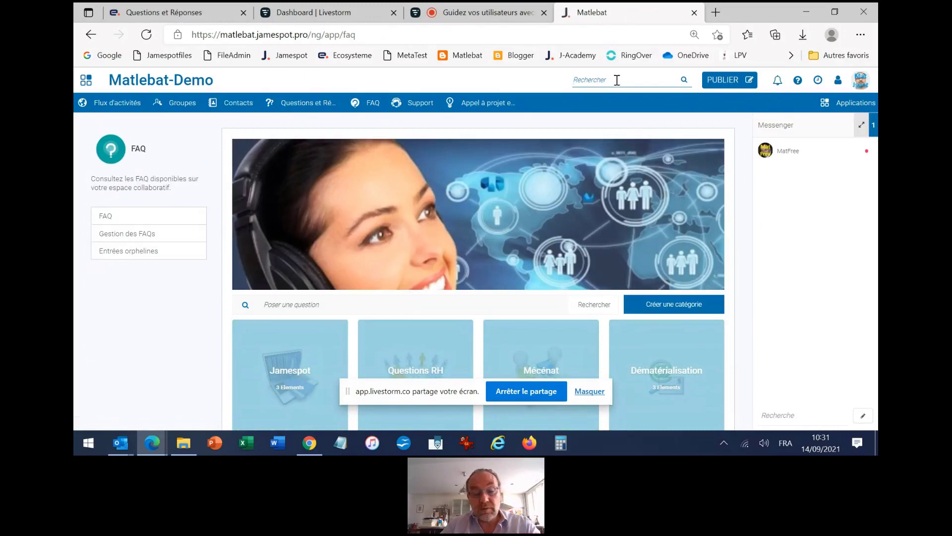
type("cid")
type("e")
key("Return")
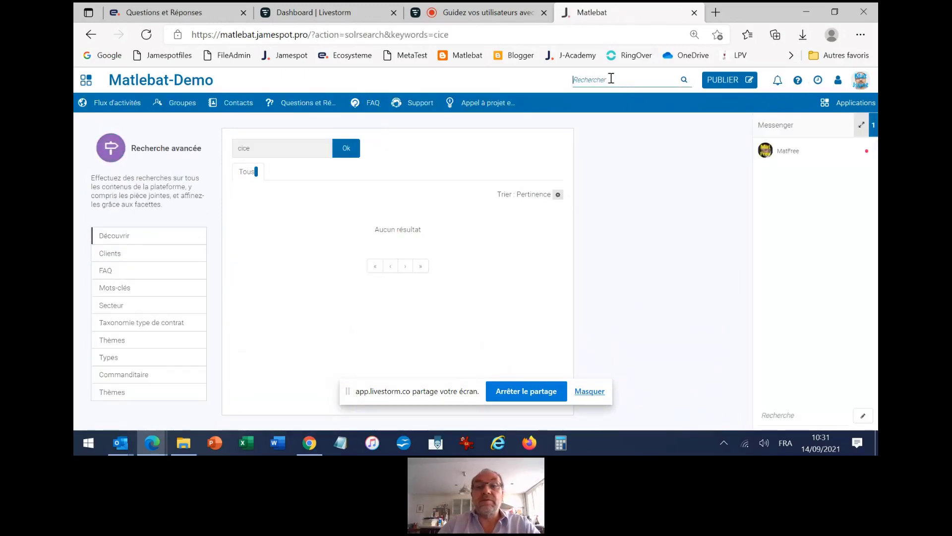
type("cice")
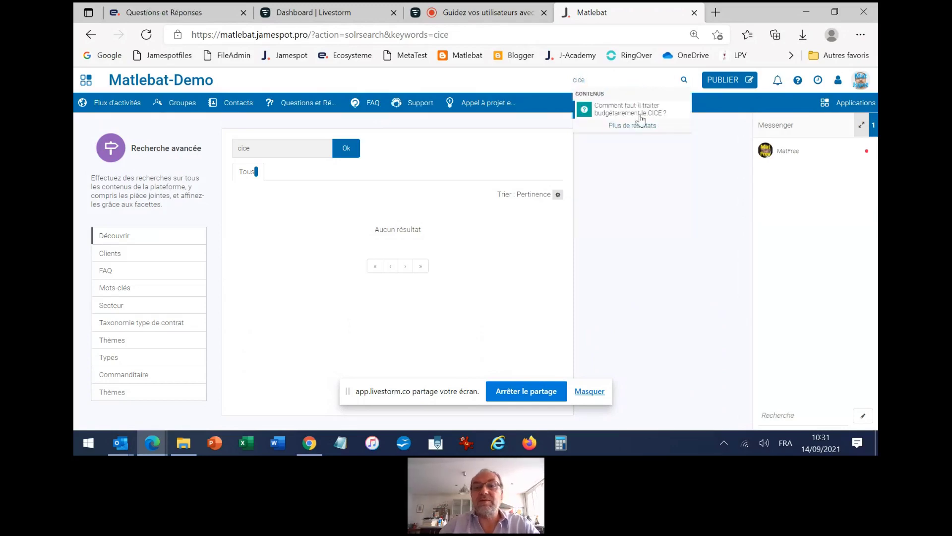
left_click(641, 116)
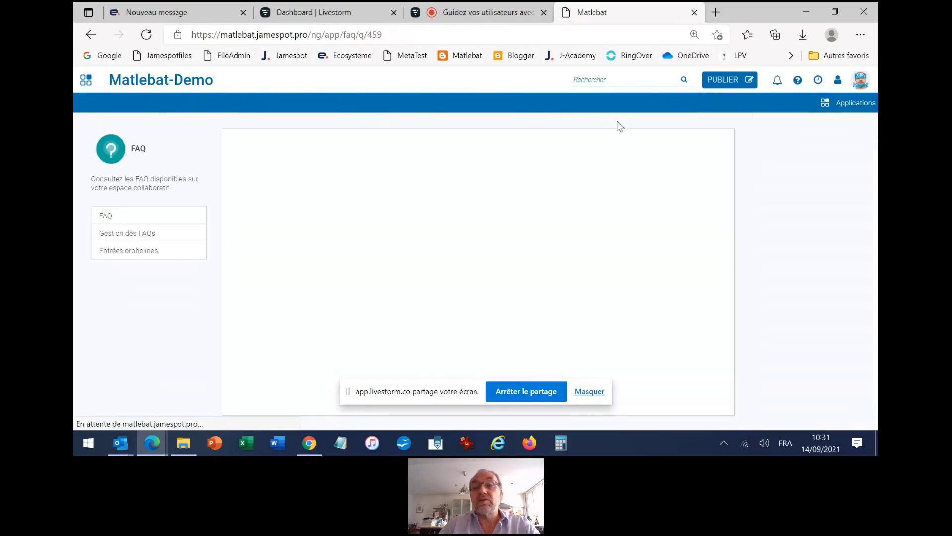
scroll(372, 244, "down", 3)
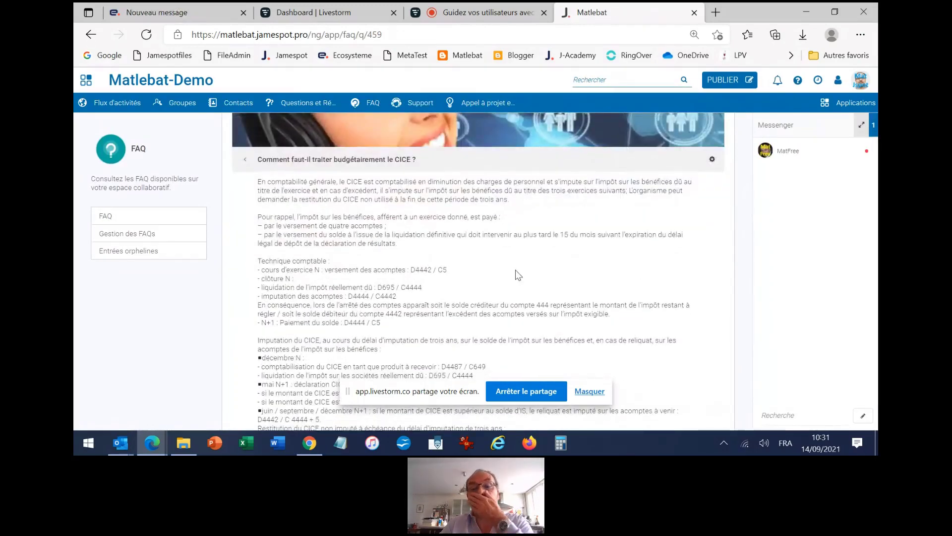
scroll(518, 273, "up", 3)
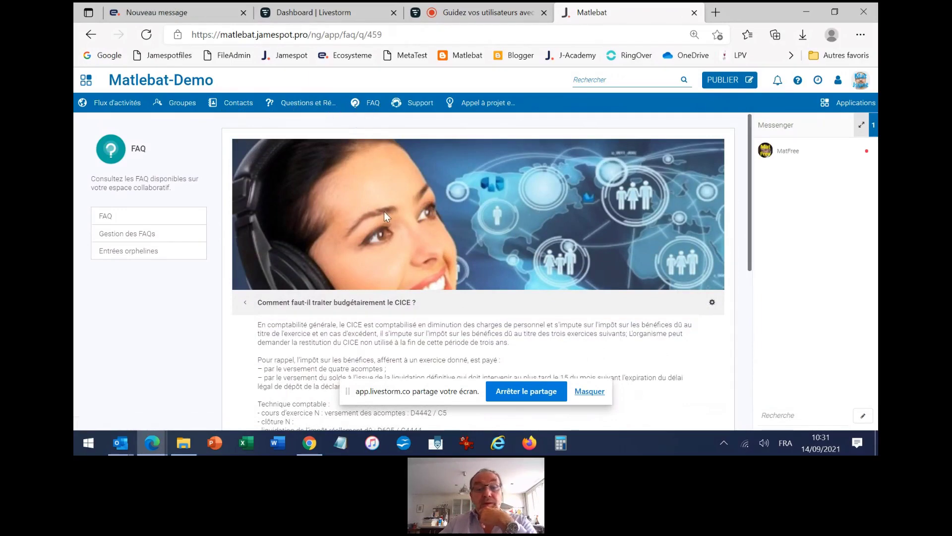
Open the question "Ou est le doc de la mutuelle ?" from the activity feed and start transforming it into an FAQ entry
left_click(115, 109)
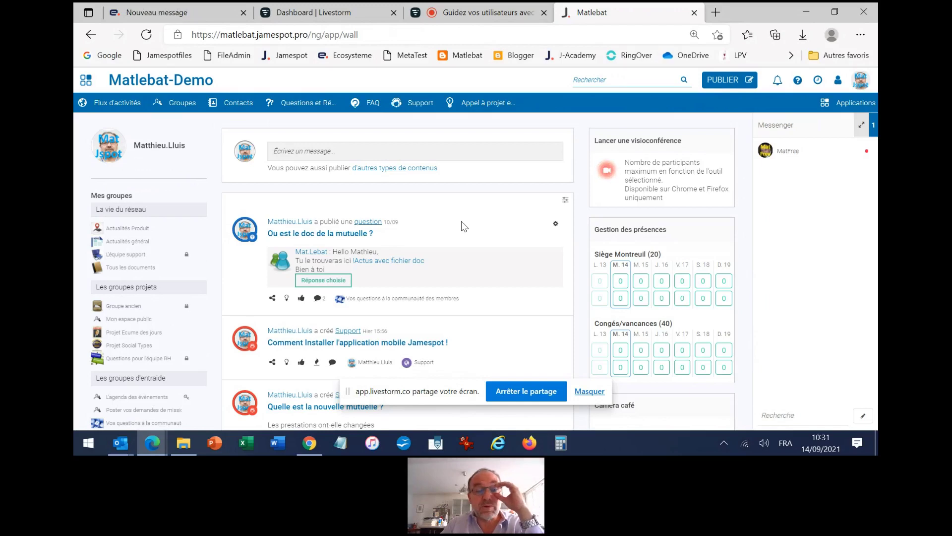
left_click(328, 238)
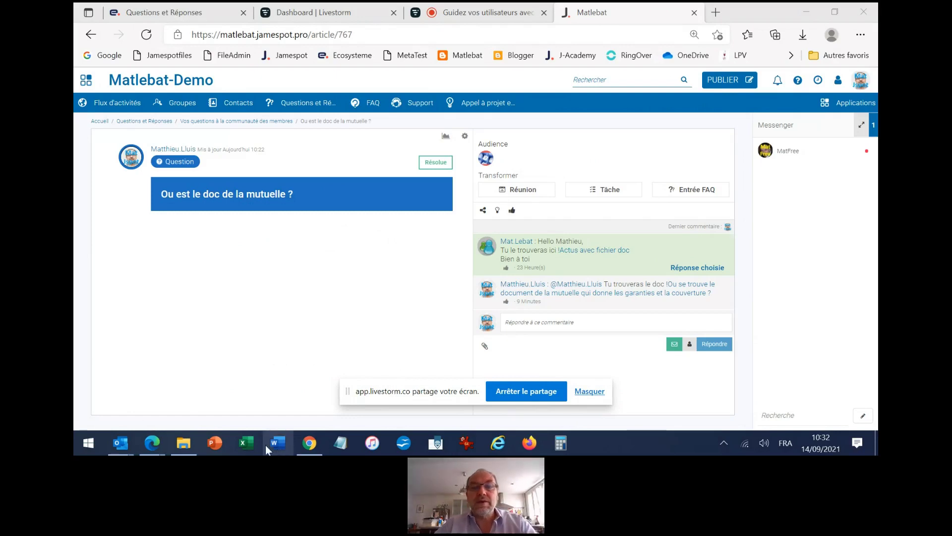
left_click(701, 190)
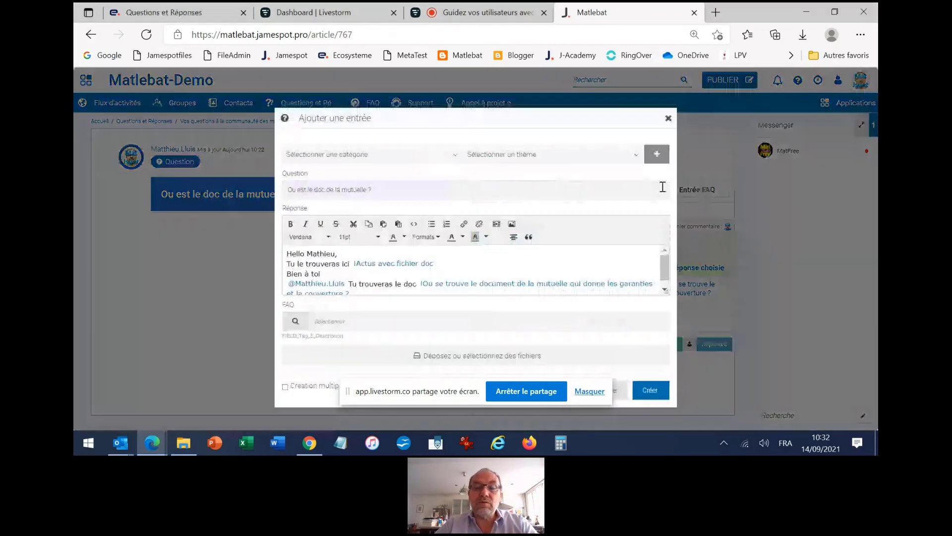
left_click(663, 187)
Assign the entry to the Jamespot category and reword its question as "Ou est le document de la mutuelle ?"
left_click(389, 157)
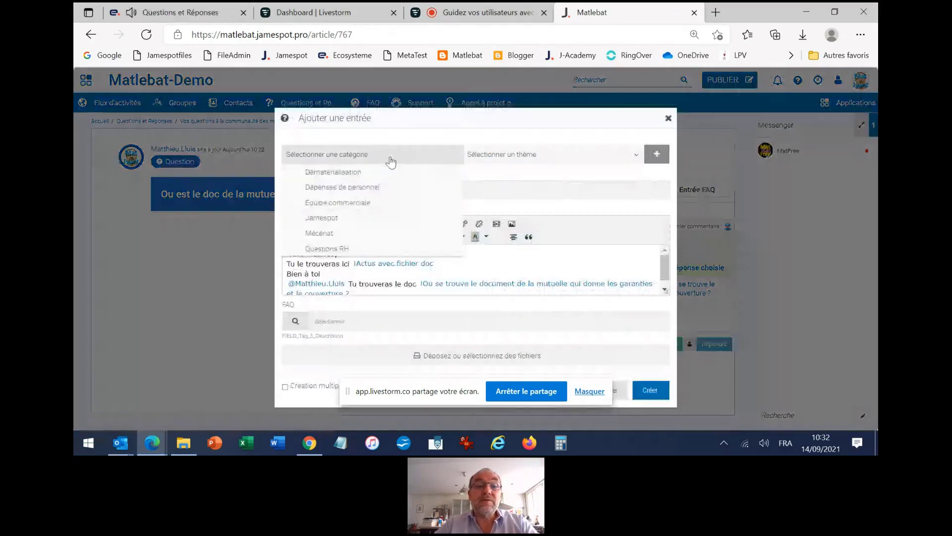
left_click(375, 219)
left_click(515, 156)
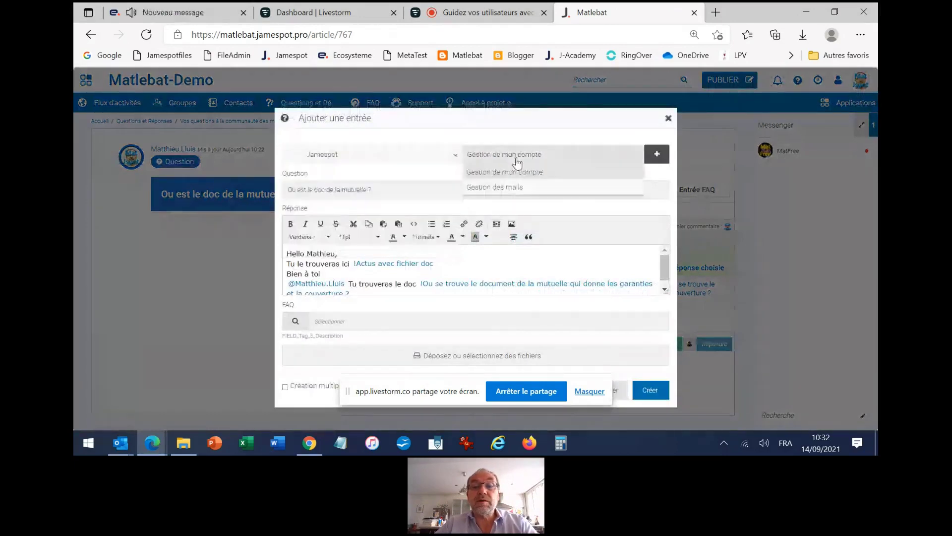
left_click(520, 194)
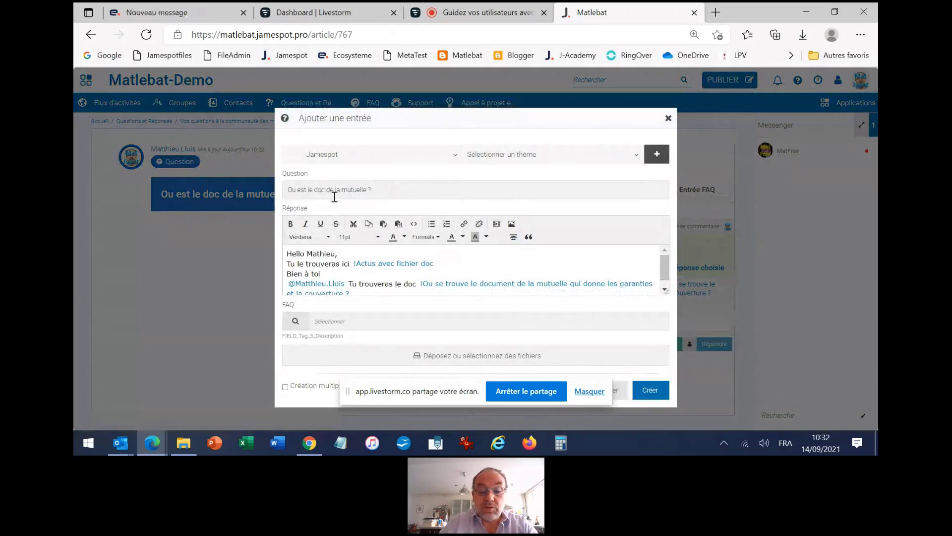
type("ument")
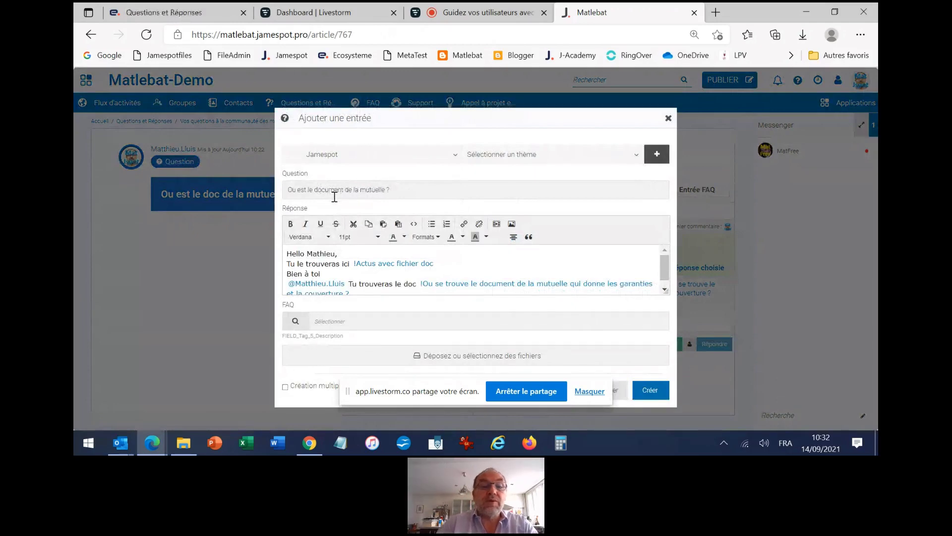
Replace the answer's personal greeting with "Bonjour," and change "Tu" to "Vous" in the sentence below it
left_click_drag(308, 255, 334, 254)
key("BackSpace")
key("BackSpace")
key("BackSpace")
key("BackSpace")
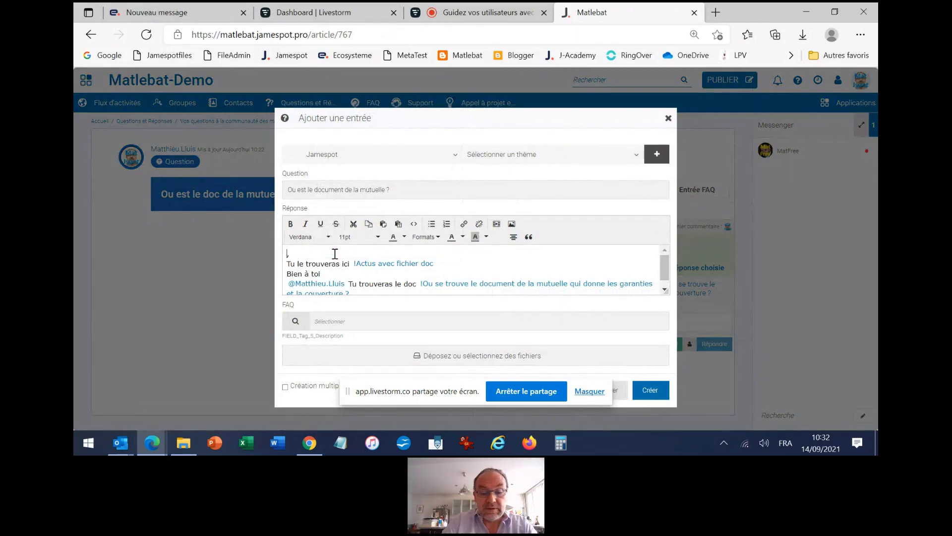
type("Bonjour")
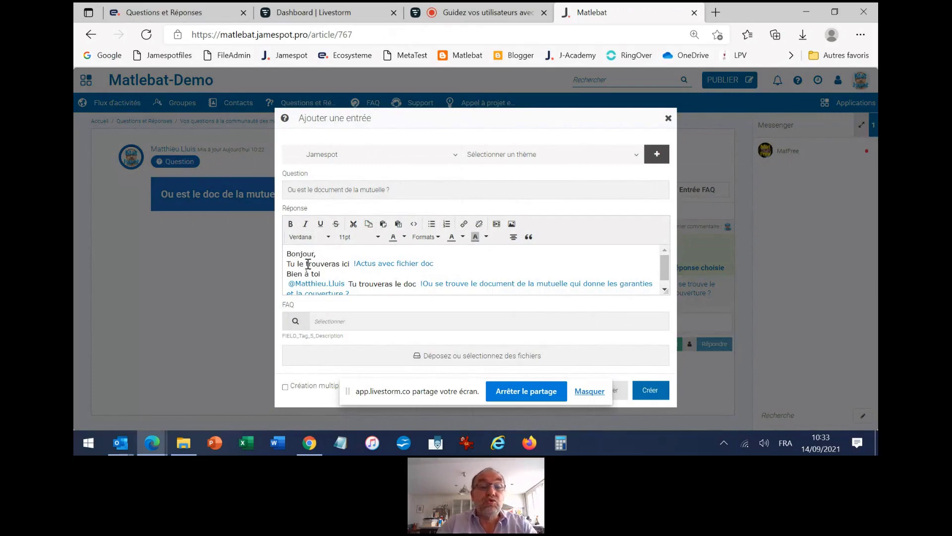
left_click_drag(296, 263, 286, 266)
type("Vous")
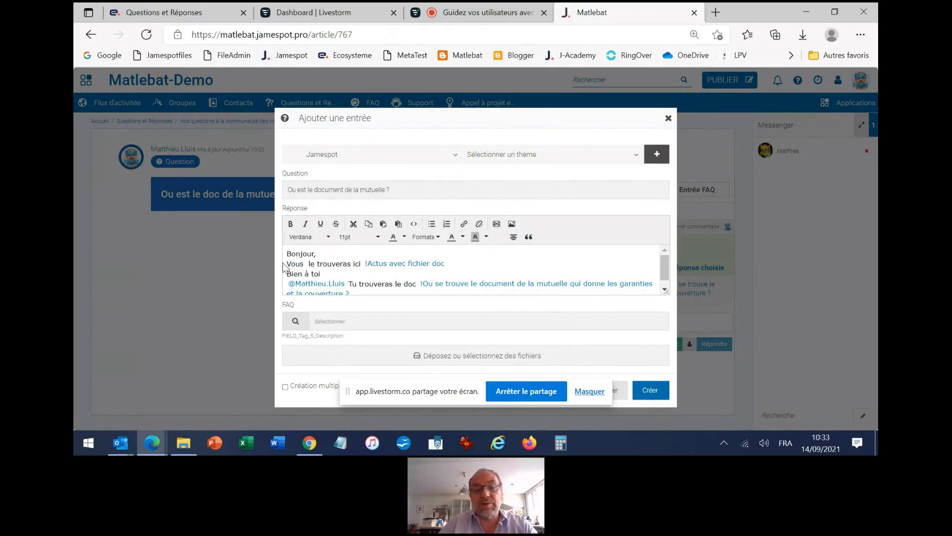
Delete the second reply that follows "Bien à toi" in the answer
scroll(392, 261, "down", 1)
left_click(289, 276)
left_click_drag(289, 276, 377, 290)
key("BackSpace")
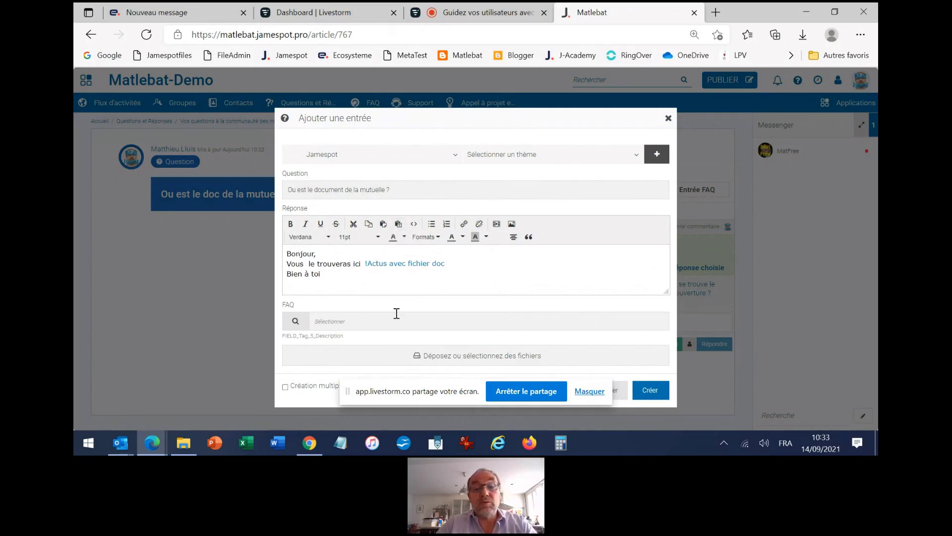
Choose the theme "Gestion de mon compte" and create the FAQ entry
left_click(651, 397)
left_click(550, 159)
left_click(529, 170)
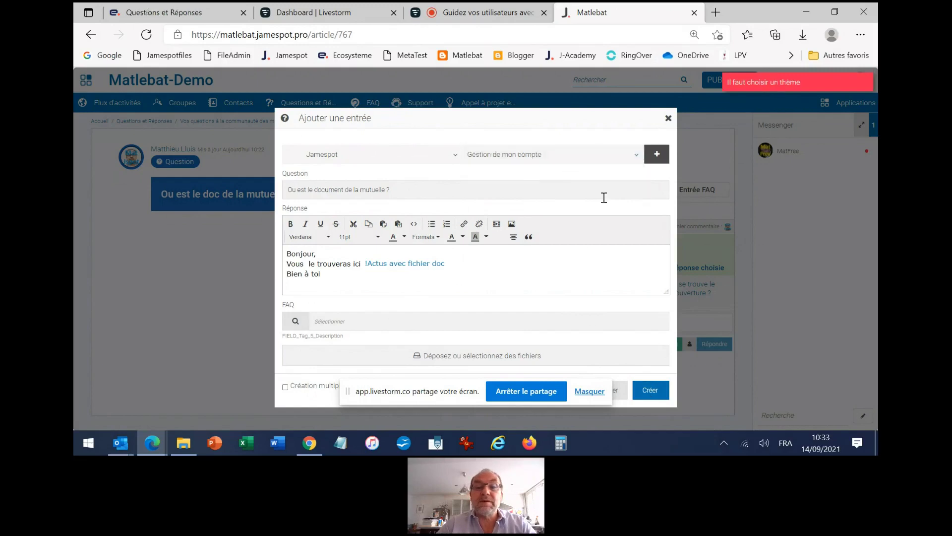
left_click(652, 395)
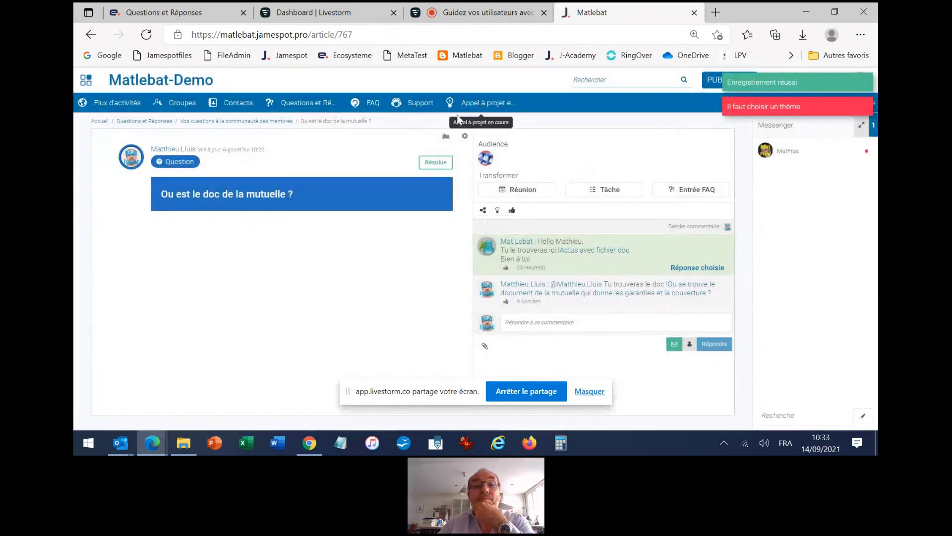
Open the Jamespot category in the FAQ and expand the new entry "Ou est le document de la mutuelle ?"
left_click(368, 104)
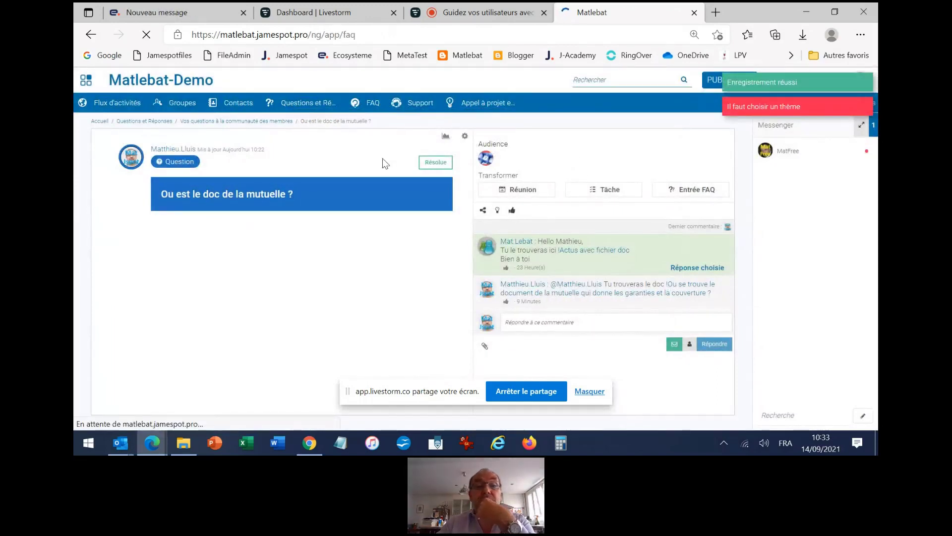
scroll(508, 258, "down", 4)
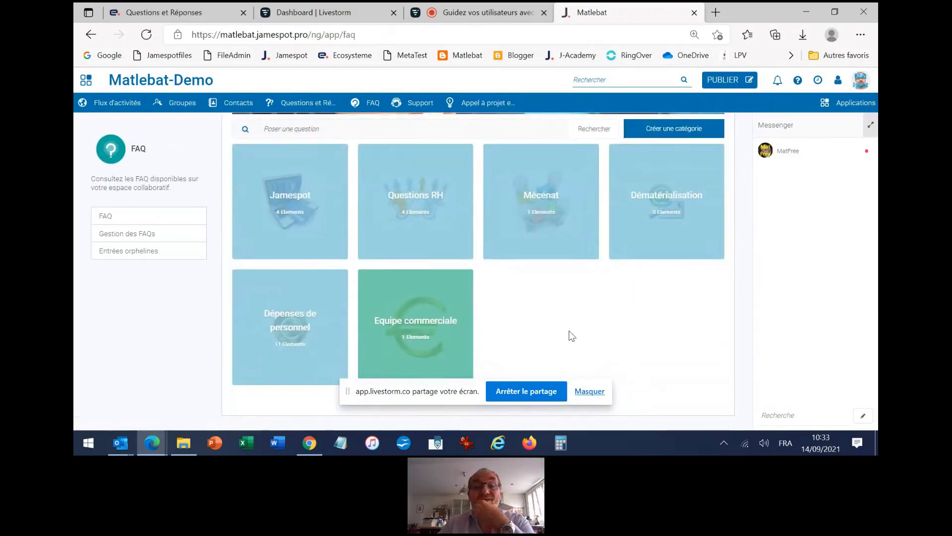
left_click(293, 201)
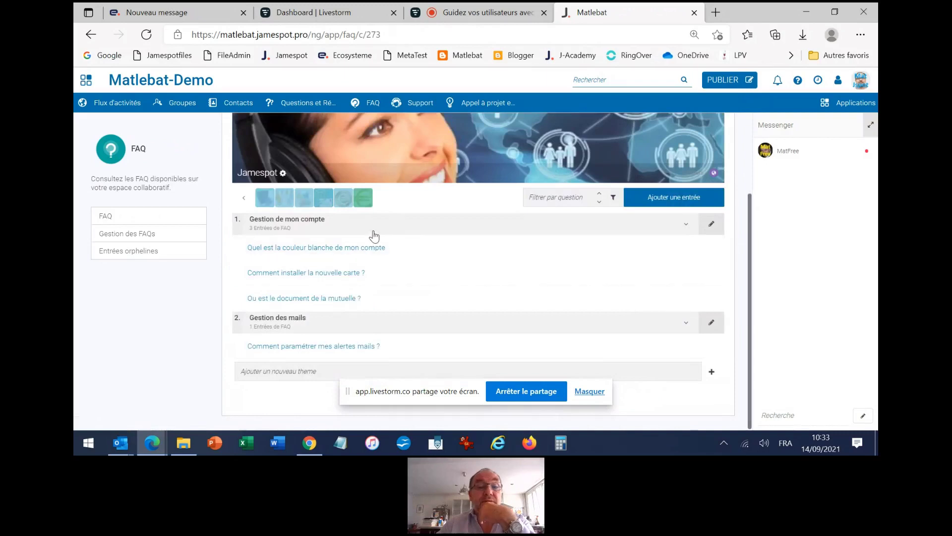
left_click(320, 300)
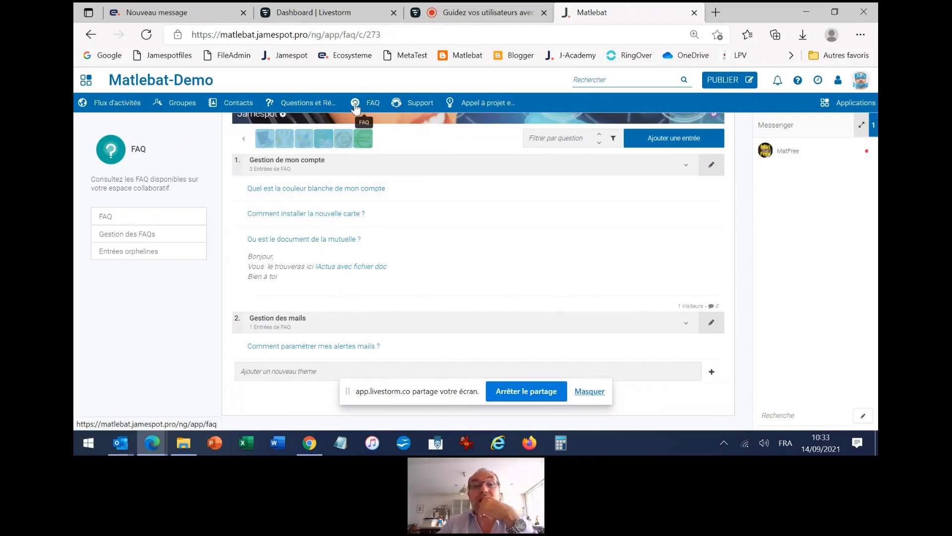
Open the Gestionnaire d'applications and browse the list of installable applications
left_click(842, 108)
left_click(135, 214)
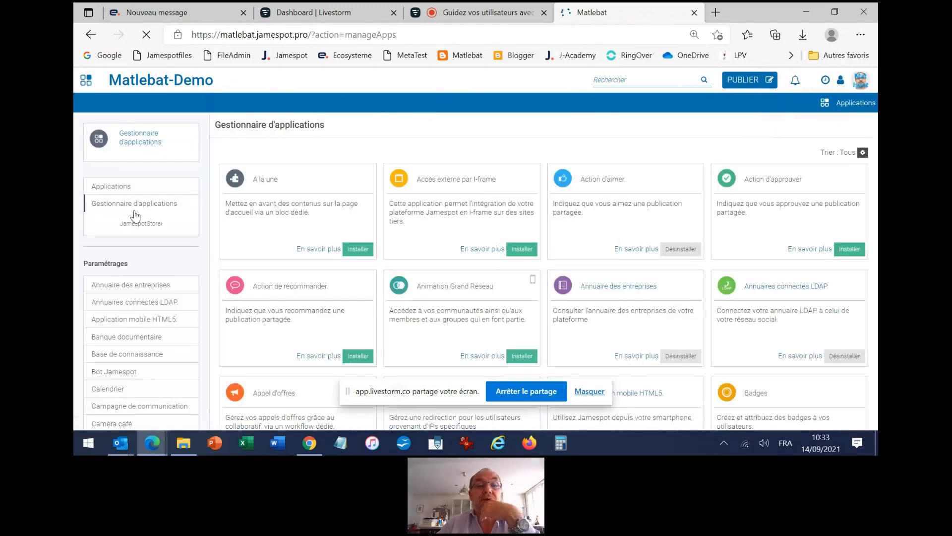
scroll(456, 226, "down", 1)
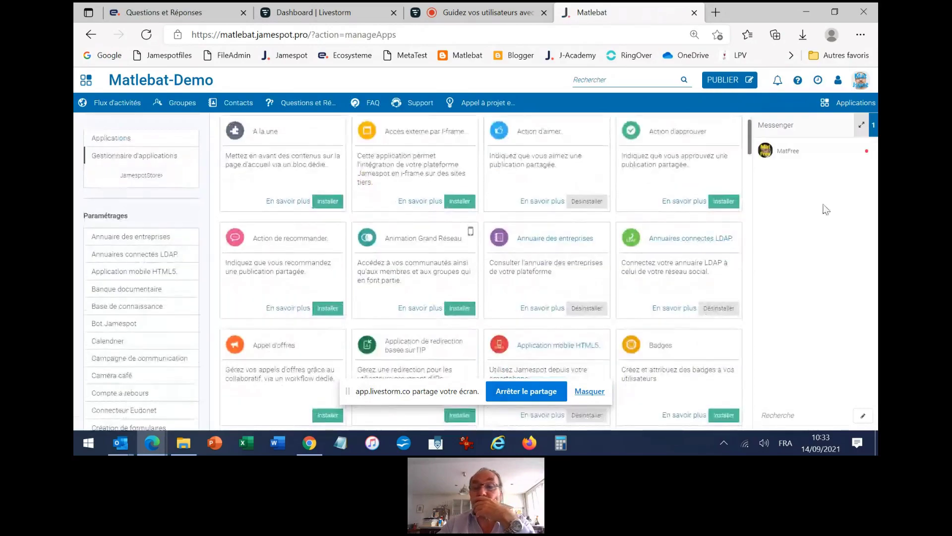
Examine the remaining applications in the manager's list, down to the final entries and back up to Questions et Réponses
scroll(690, 210, "down", 2)
scroll(688, 210, "down", 15)
scroll(678, 210, "down", 8)
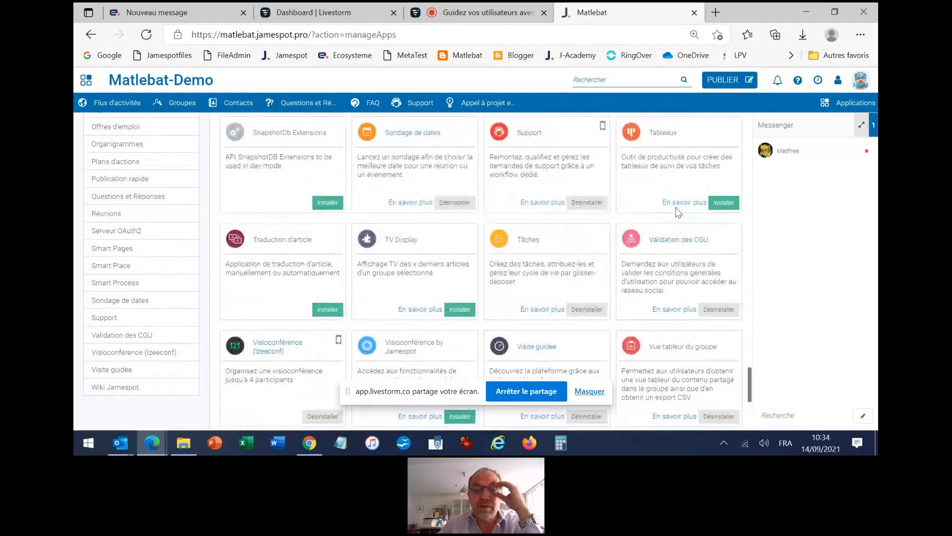
scroll(647, 176, "up", 2)
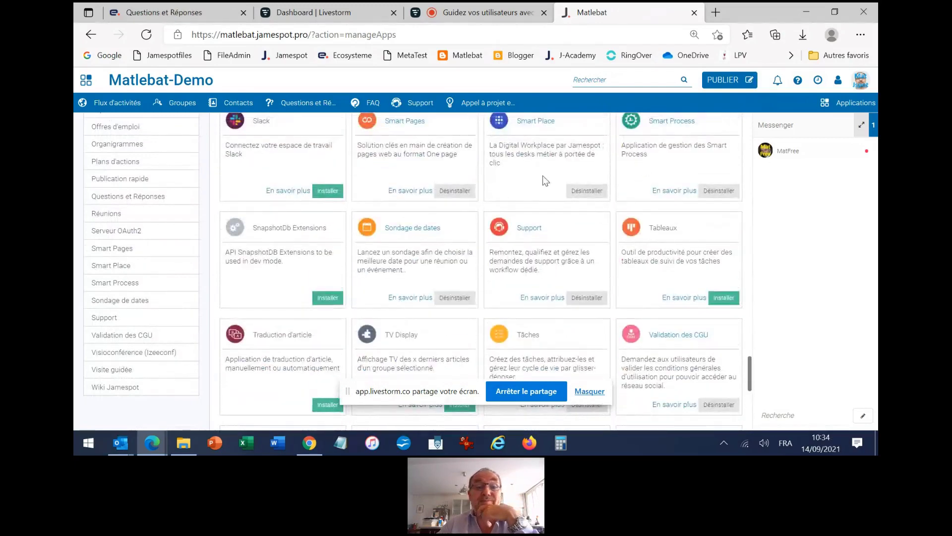
scroll(542, 176, "up", 3)
scroll(543, 176, "up", 4)
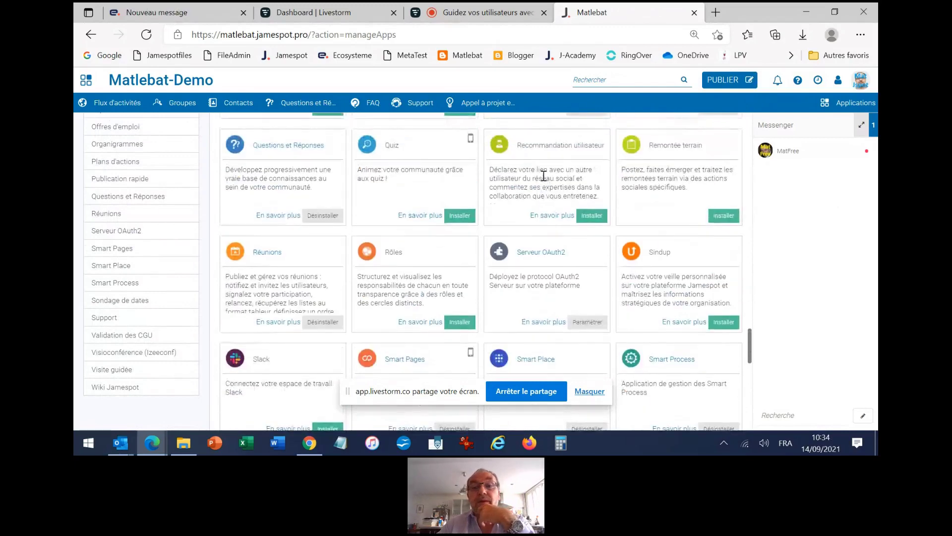
scroll(543, 176, "up", 2)
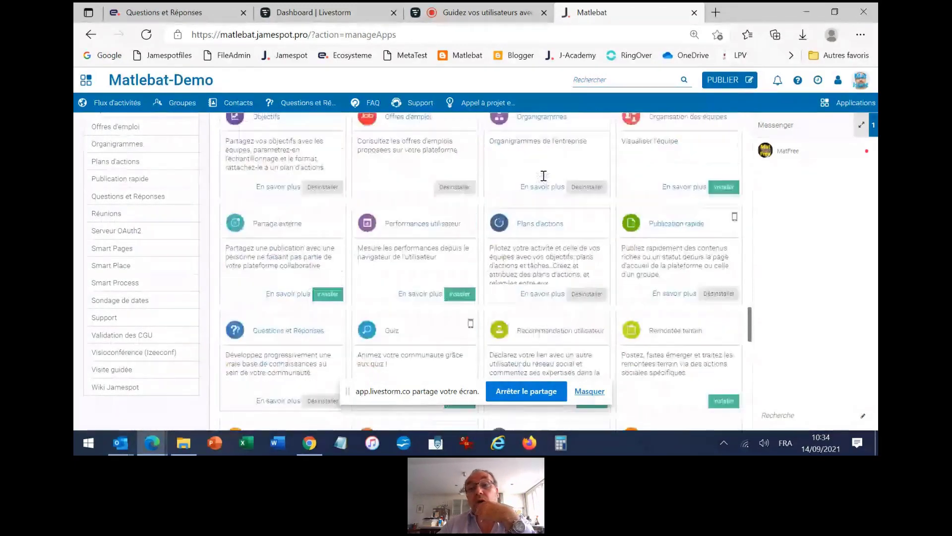
scroll(543, 176, "down", 2)
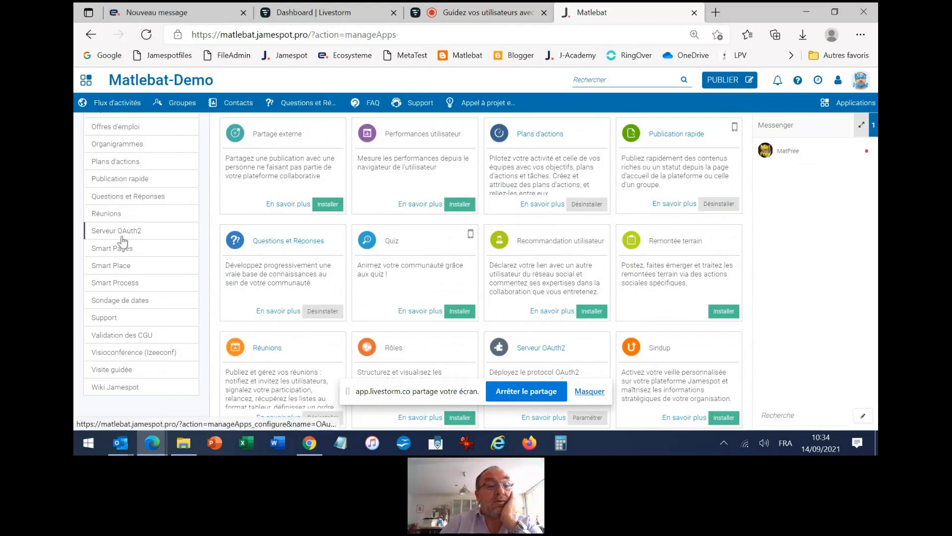
Open the Questions et Réponses settings and review the choices for the number of similar questions, keeping 10 selected
left_click(134, 199)
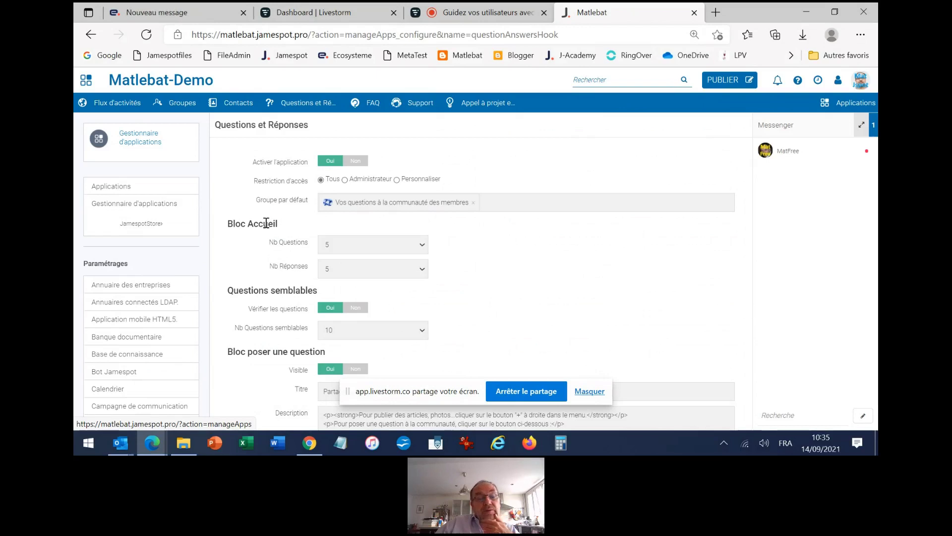
scroll(266, 224, "down", 3)
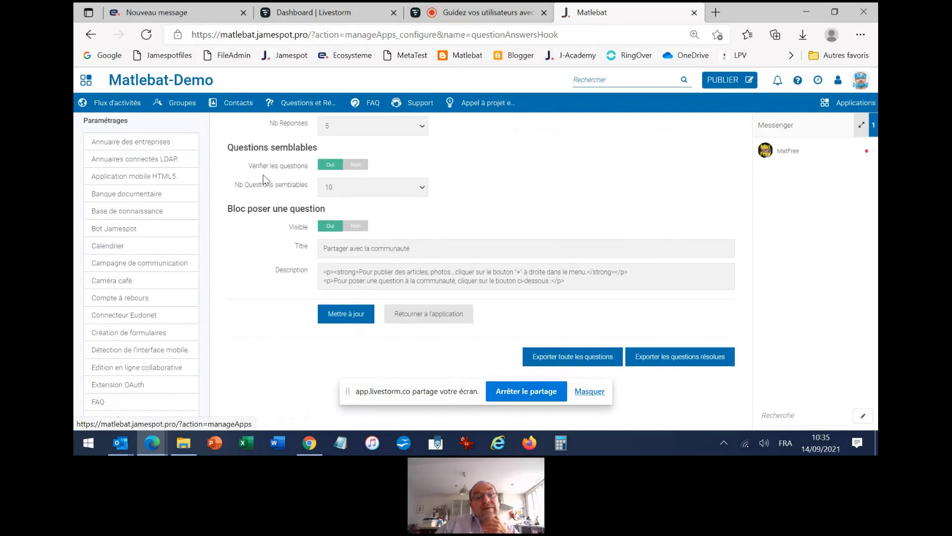
left_click(341, 187)
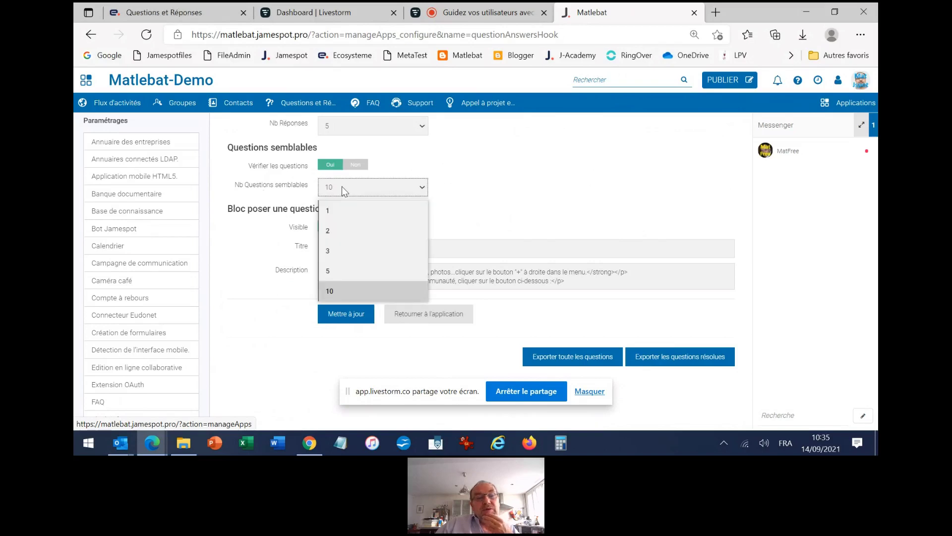
left_click(351, 293)
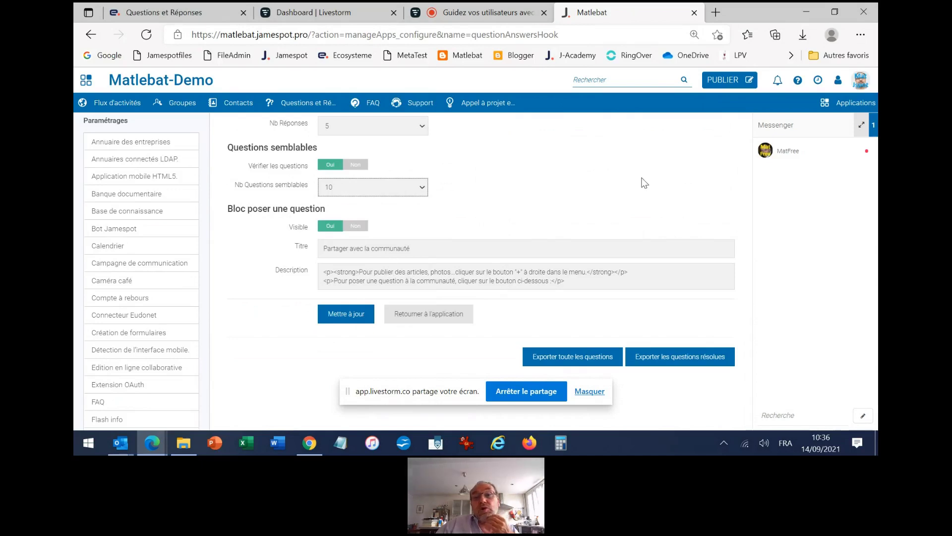
Review the publishable content types down to Question, and close the list without choosing one
left_click(729, 81)
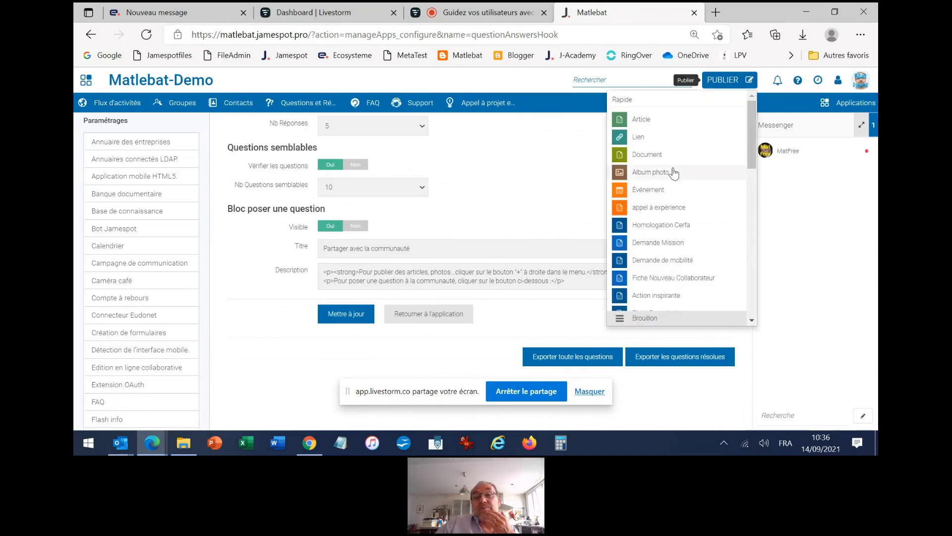
scroll(672, 184, "down", 8)
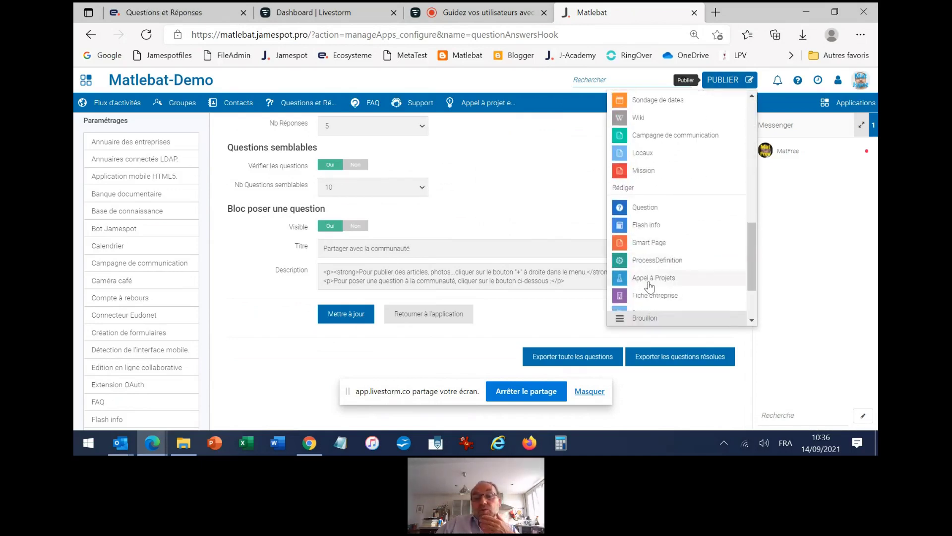
left_click(499, 170)
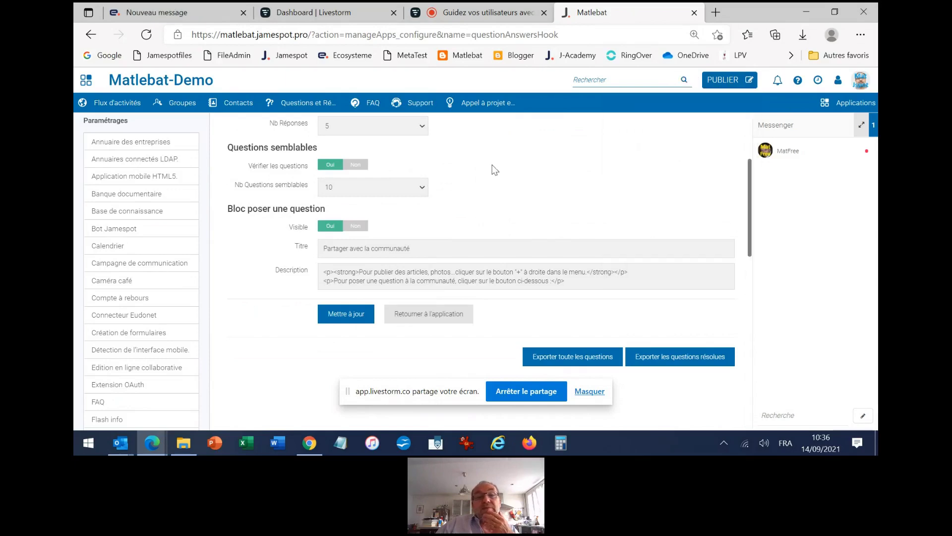
Open the activity feed and examine the "Partager avec la communauté" block used for asking a question
left_click(110, 104)
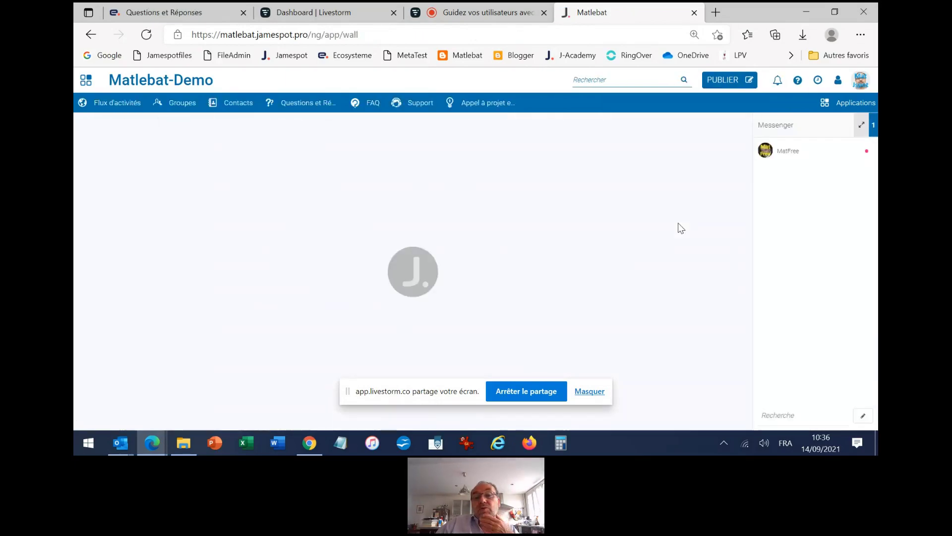
scroll(702, 239, "down", 5)
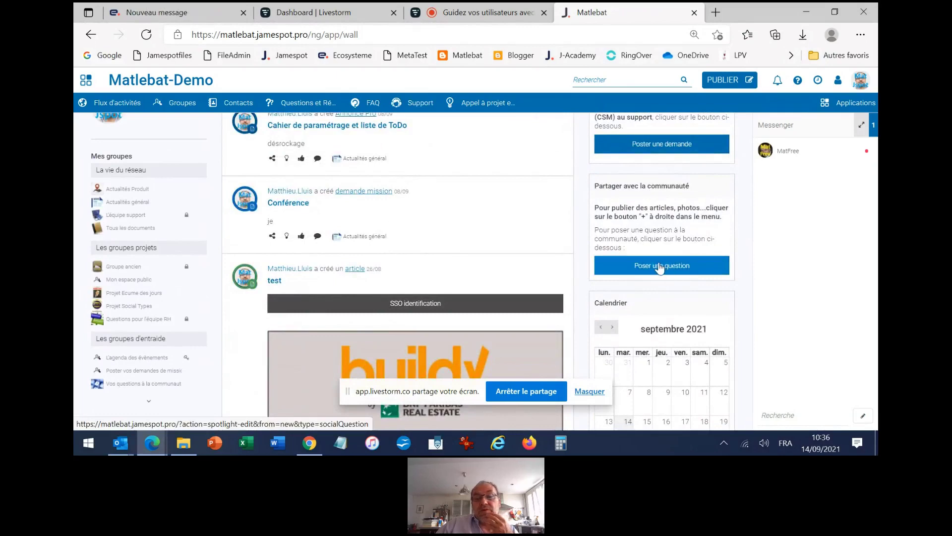
scroll(660, 268, "up", 10)
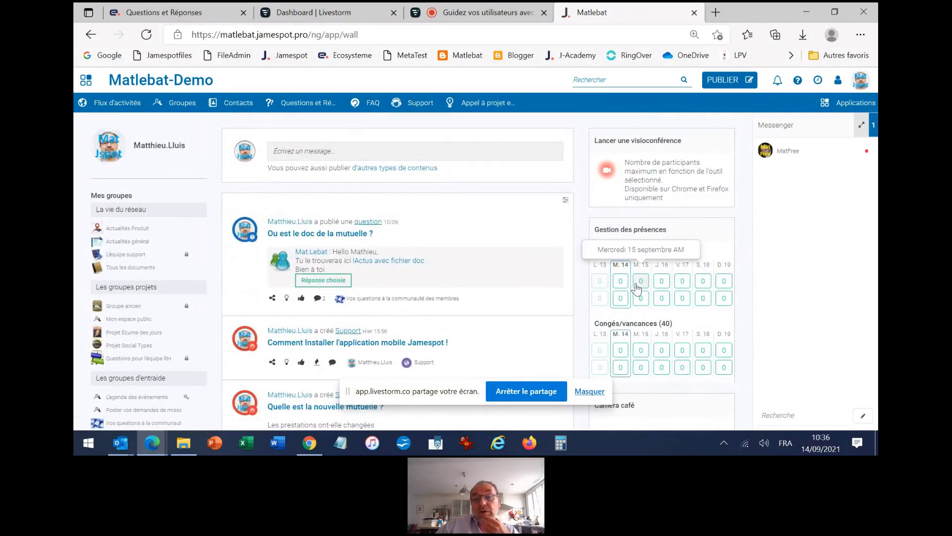
scroll(637, 278, "down", 6)
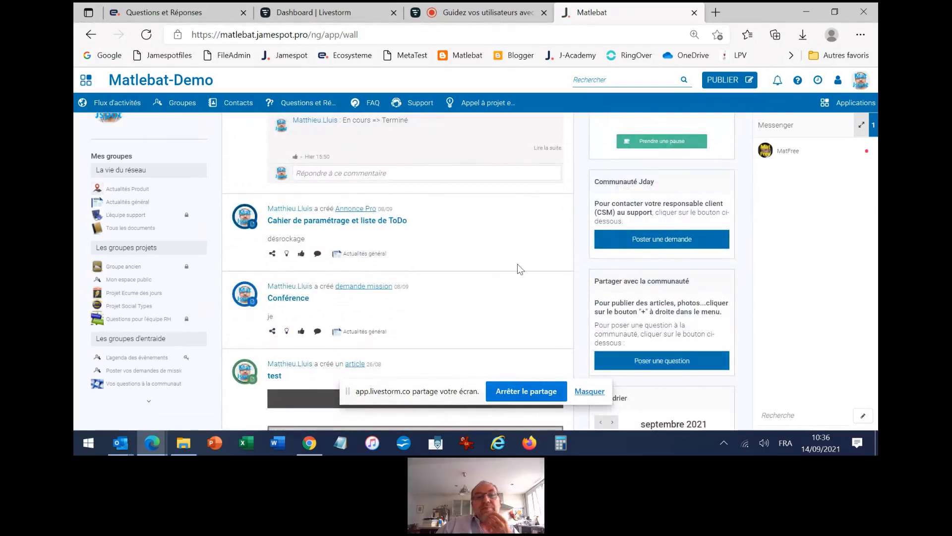
scroll(517, 264, "up", 6)
Return to the Gestionnaire d'applications and look through the application list down to the FAQ application
left_click(848, 103)
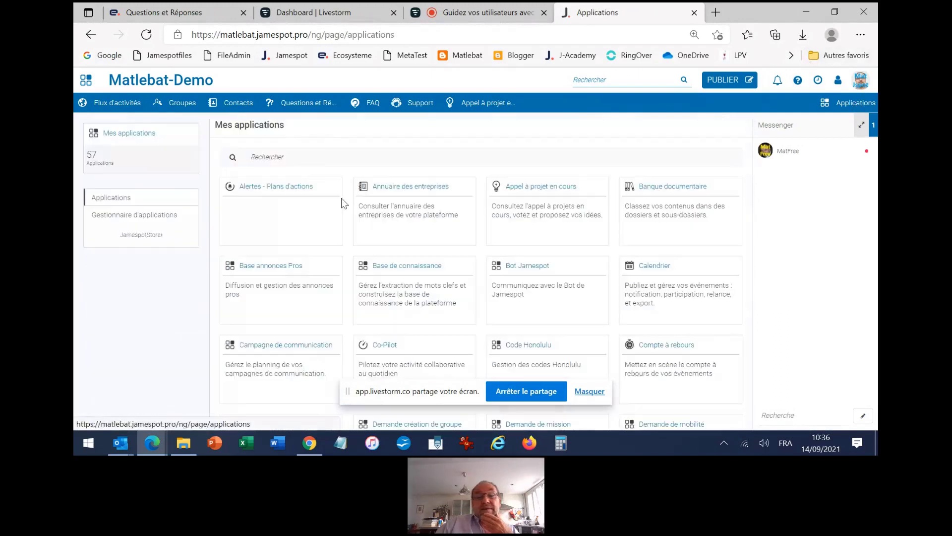
left_click(148, 214)
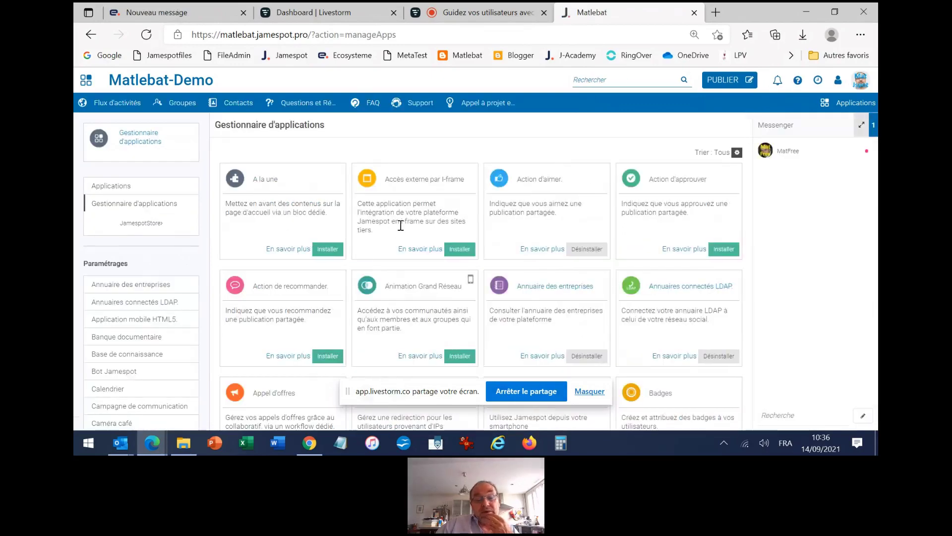
scroll(401, 225, "down", 5)
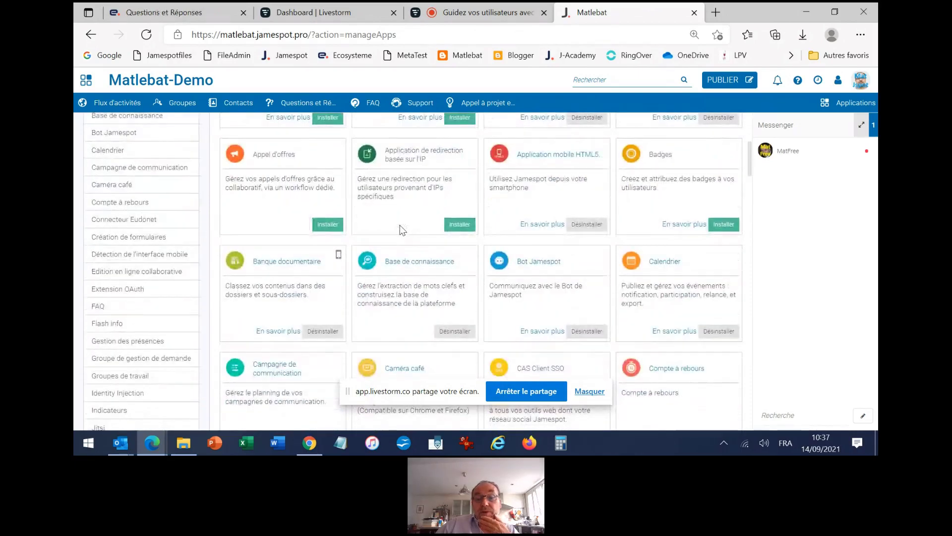
scroll(402, 229, "down", 5)
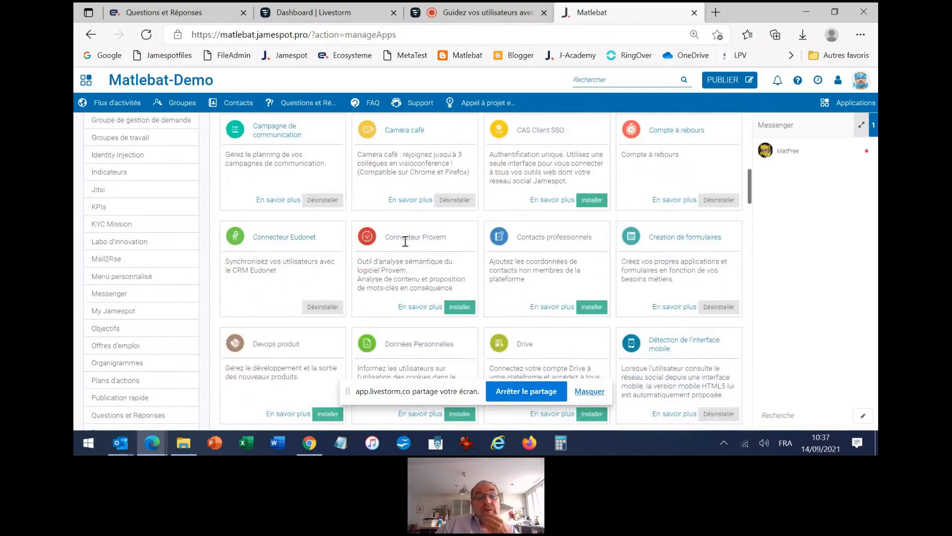
scroll(405, 199, "down", 4)
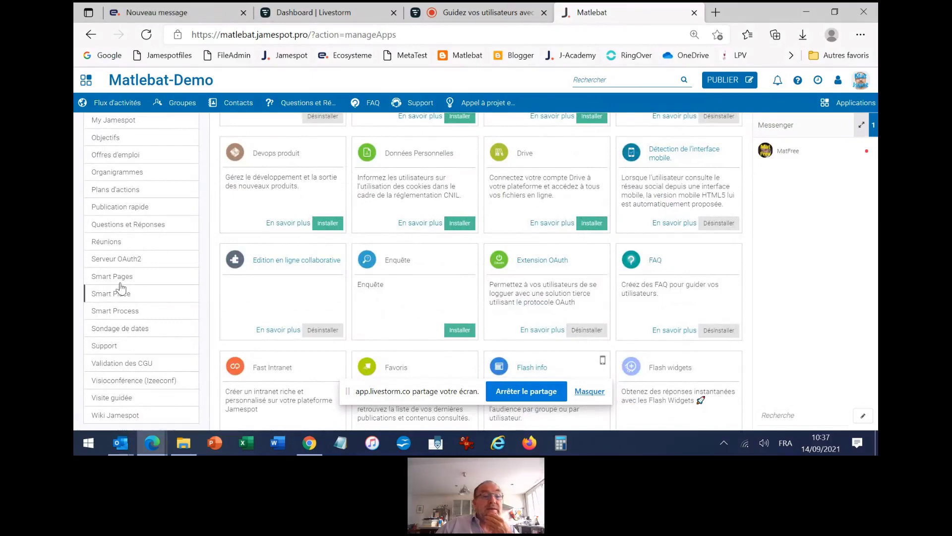
Open the FAQ application's settings and review the creation rights, cover image, public access, keyword list and coefficient options
scroll(122, 278, "up", 1)
scroll(122, 275, "up", 5)
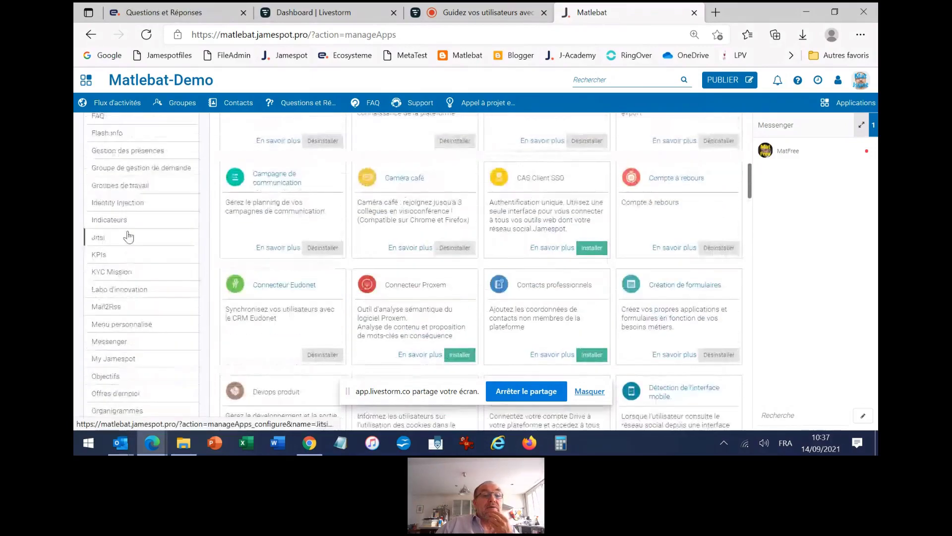
scroll(129, 198, "up", 1)
left_click(101, 164)
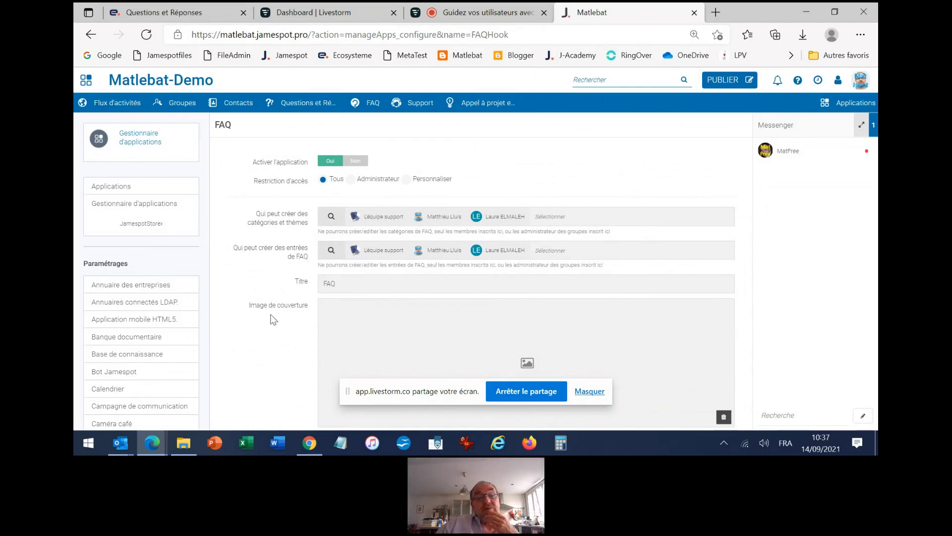
scroll(270, 314, "down", 2)
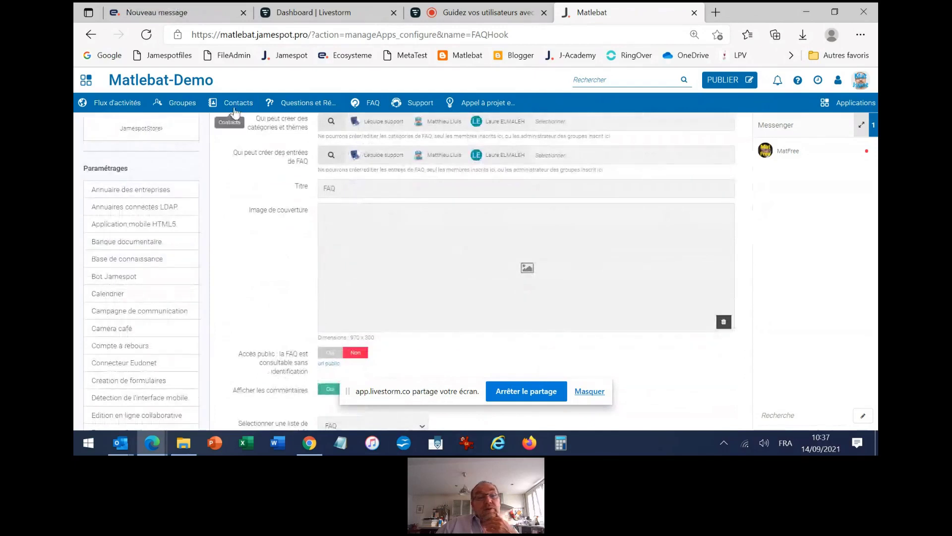
scroll(256, 256, "down", 4)
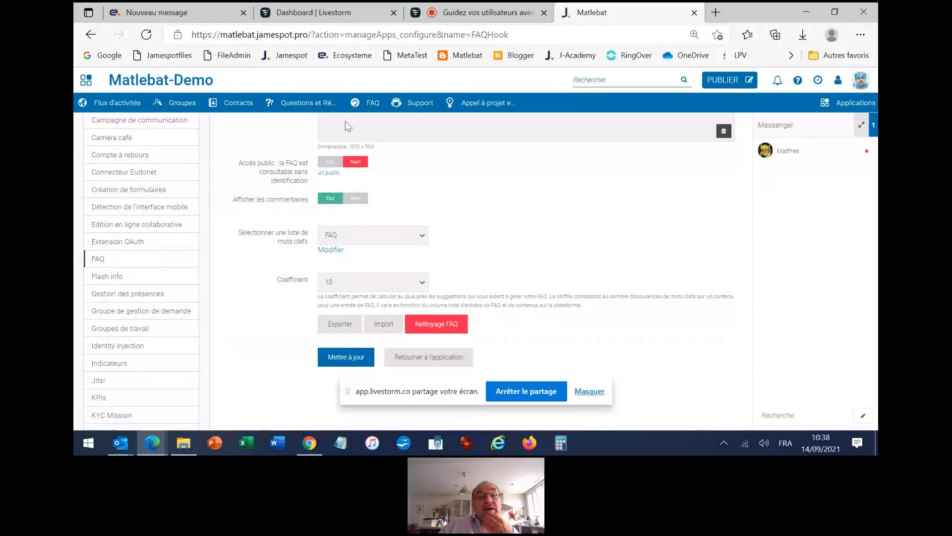
Open the FAQ in a separate browser tab and examine its categories
right_click(369, 105)
left_click(406, 111)
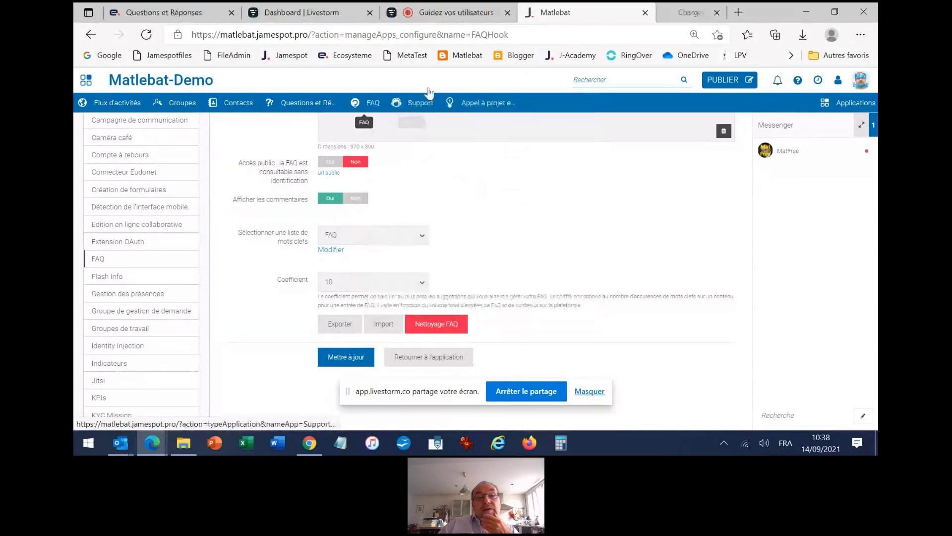
left_click(663, 16)
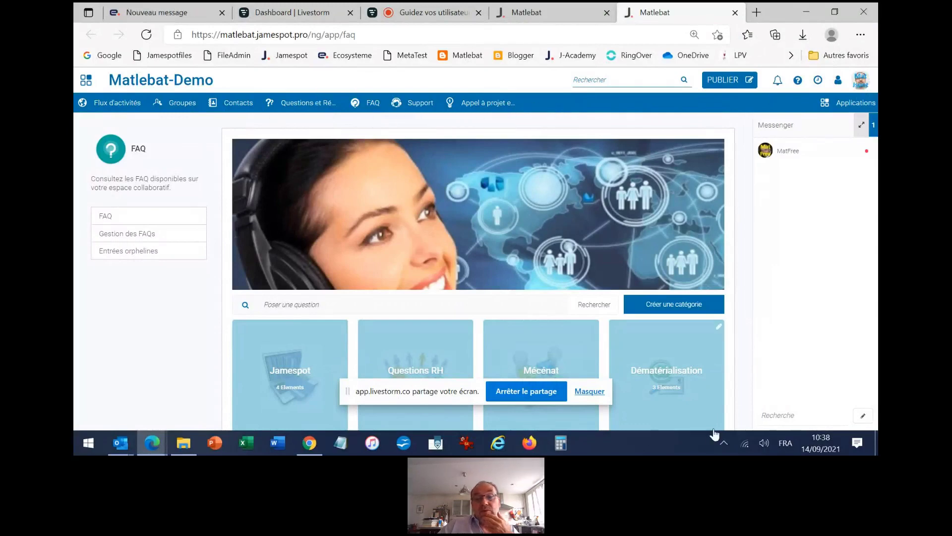
scroll(473, 214, "down", 3)
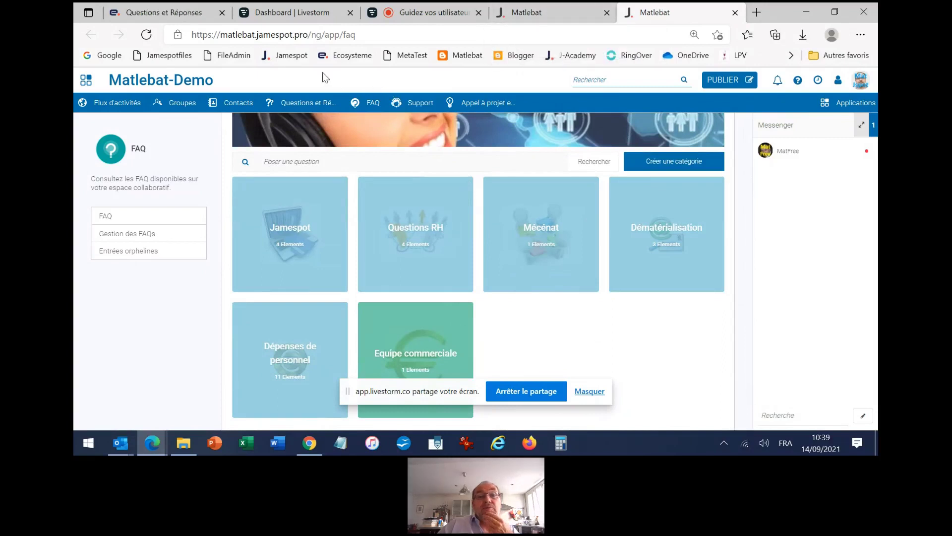
Open the bookmarked Ecosysteme platform in a separate browser tab and display it
right_click(353, 55)
left_click(362, 66)
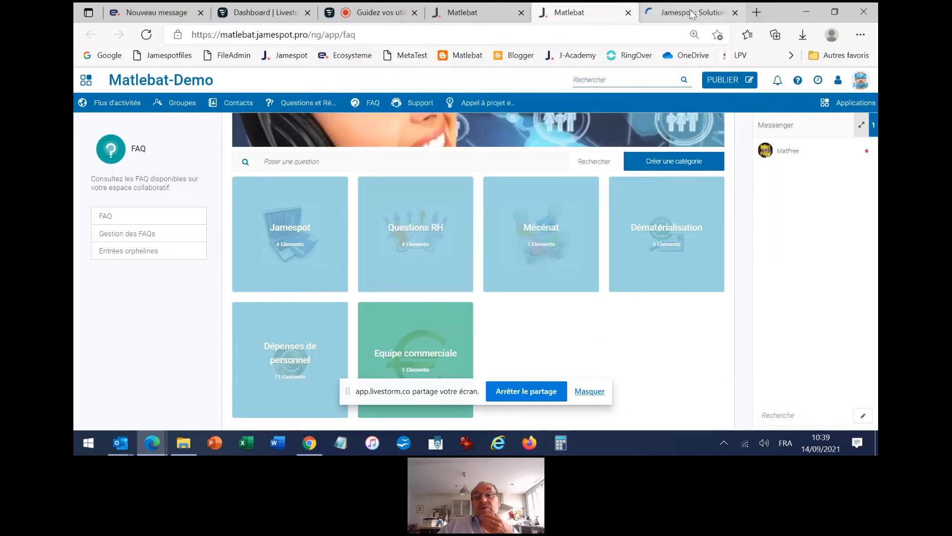
left_click(692, 13)
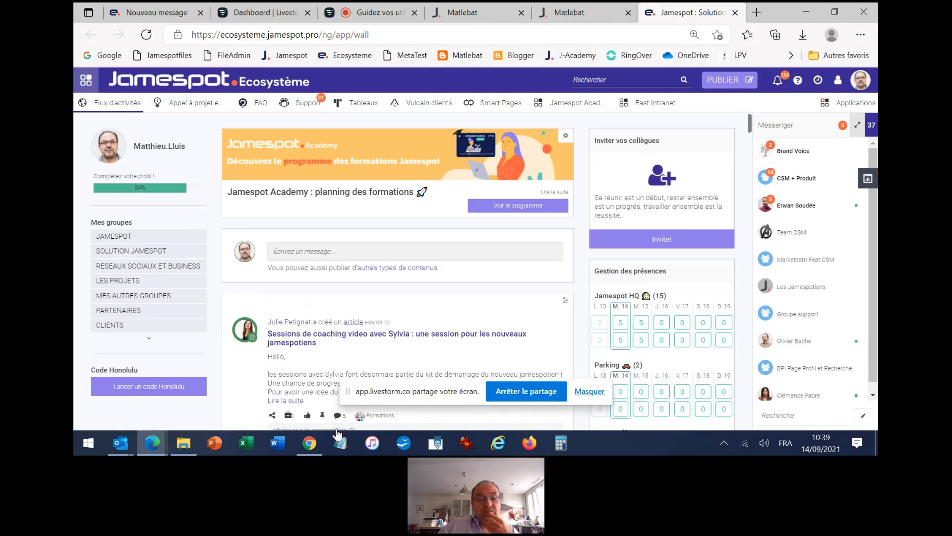
Switch to Chrome and check the list of additional bookmarks, closing it without opening any
left_click(317, 447)
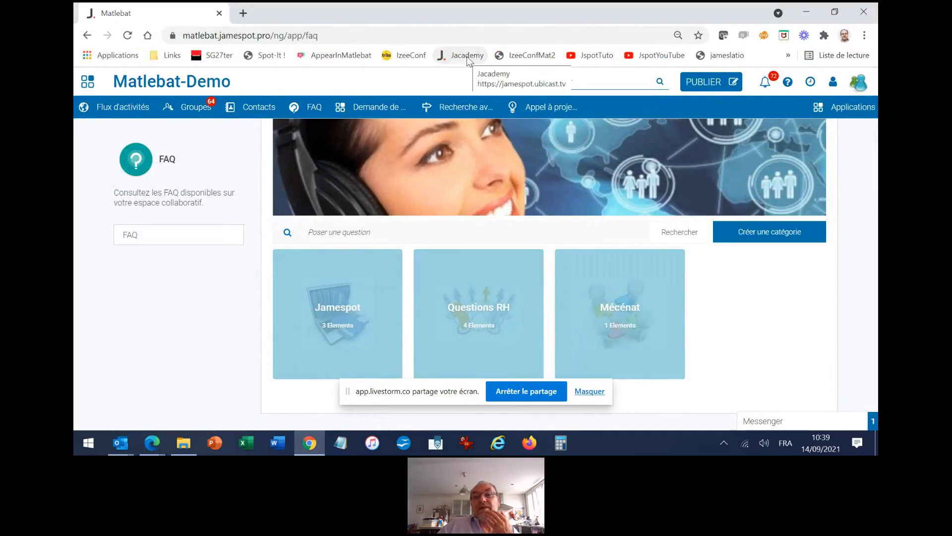
left_click(788, 56)
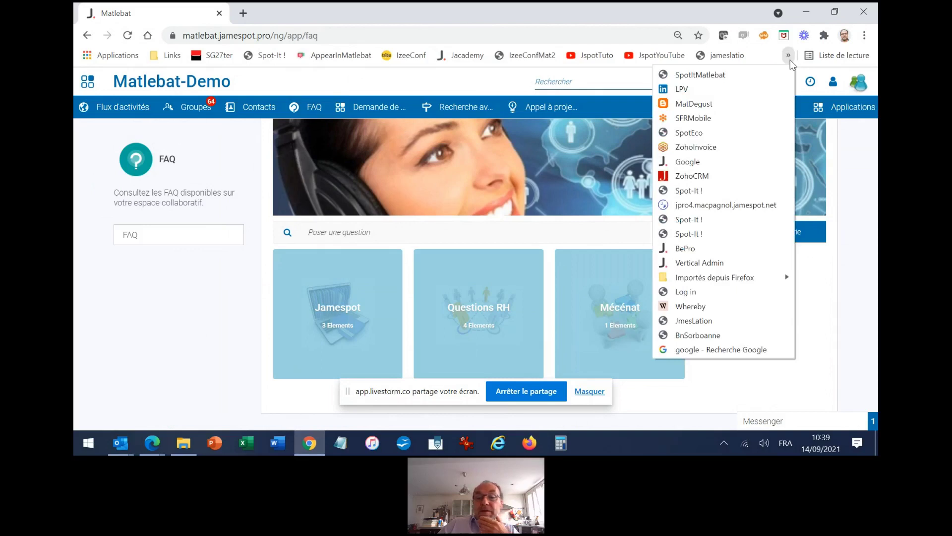
left_click(789, 60)
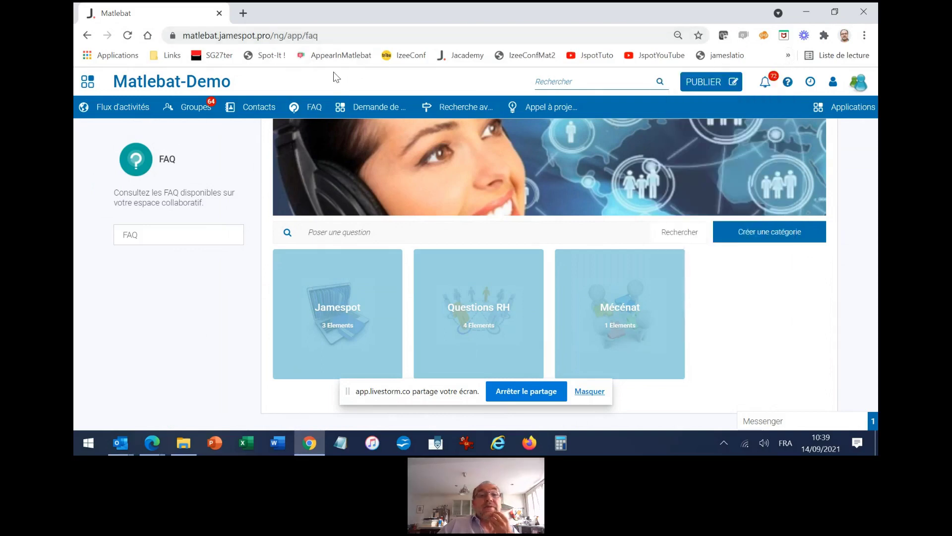
Switch back to Edge and display the Matlebat FAQ page with its categories
left_click(153, 443)
left_click(267, 377)
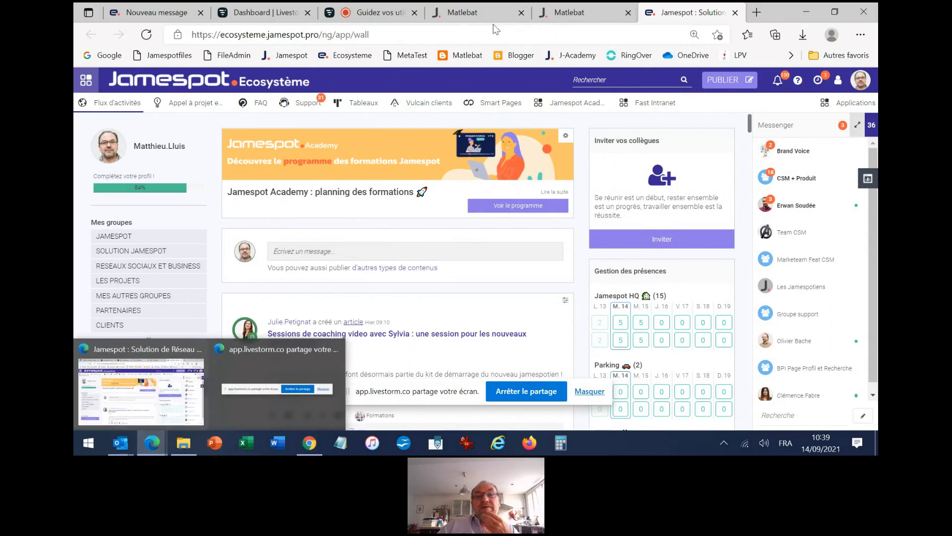
left_click(585, 9)
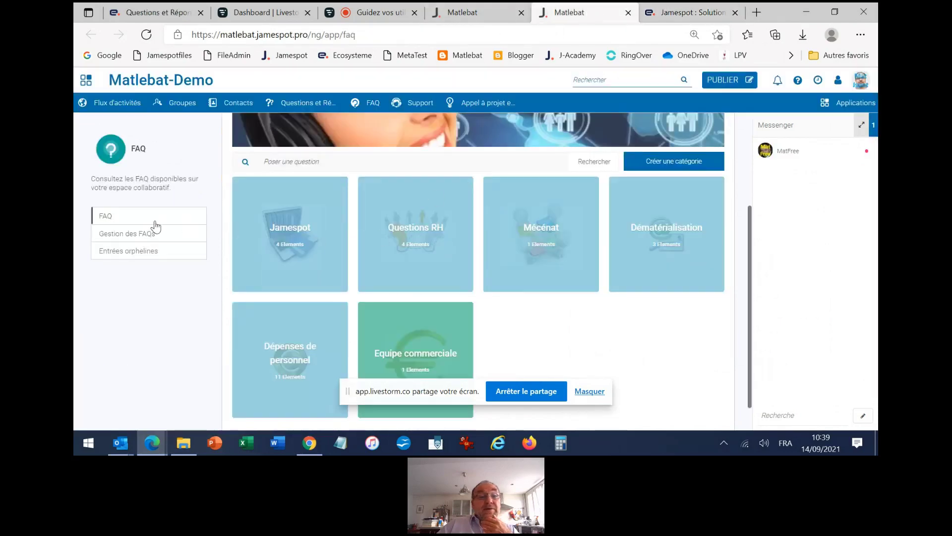
Return to the Matlebat FAQ application settings and set Afficher les commentaires to Non
key("ctrl+shift+Tab")
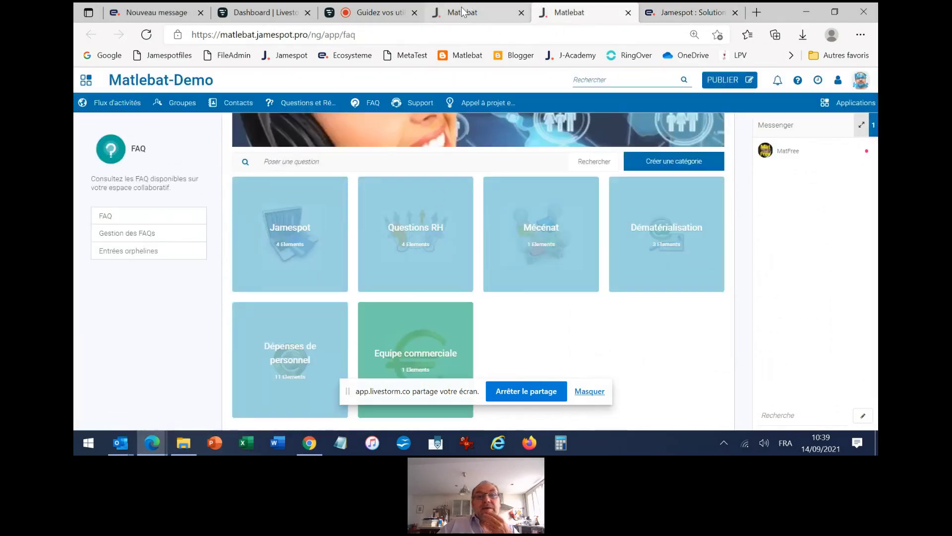
scroll(264, 258, "down", 1)
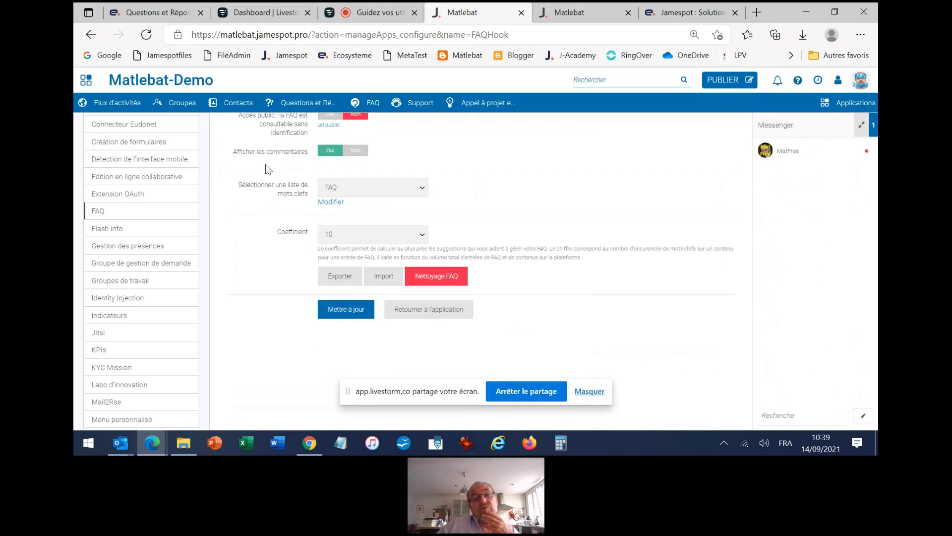
left_click(355, 150)
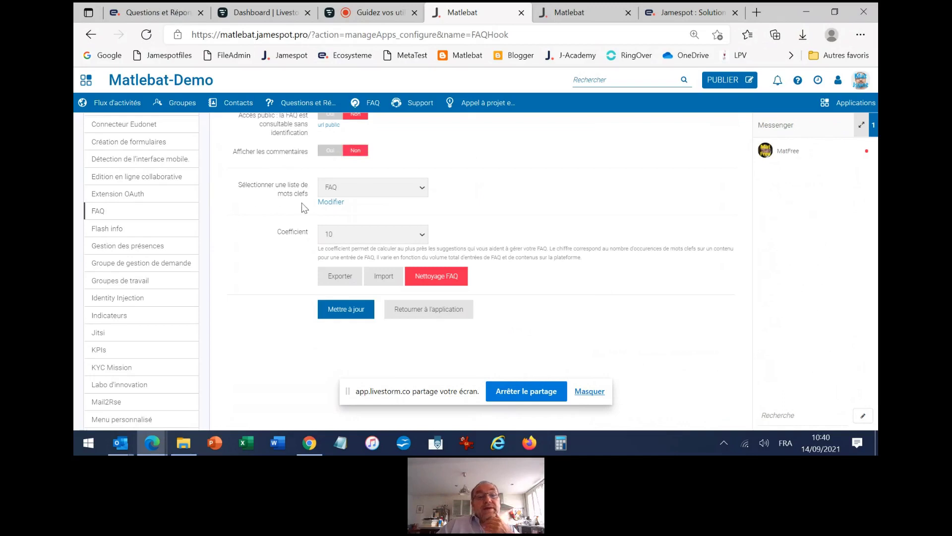
Review the available keyword lists and the Coefficient options in the FAQ settings, keeping the current choices
left_click(423, 189)
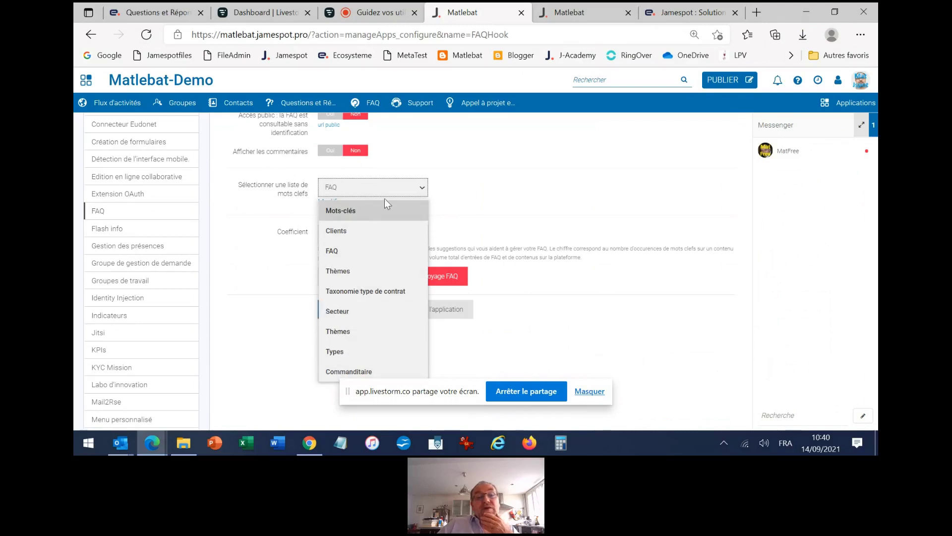
left_click(484, 209)
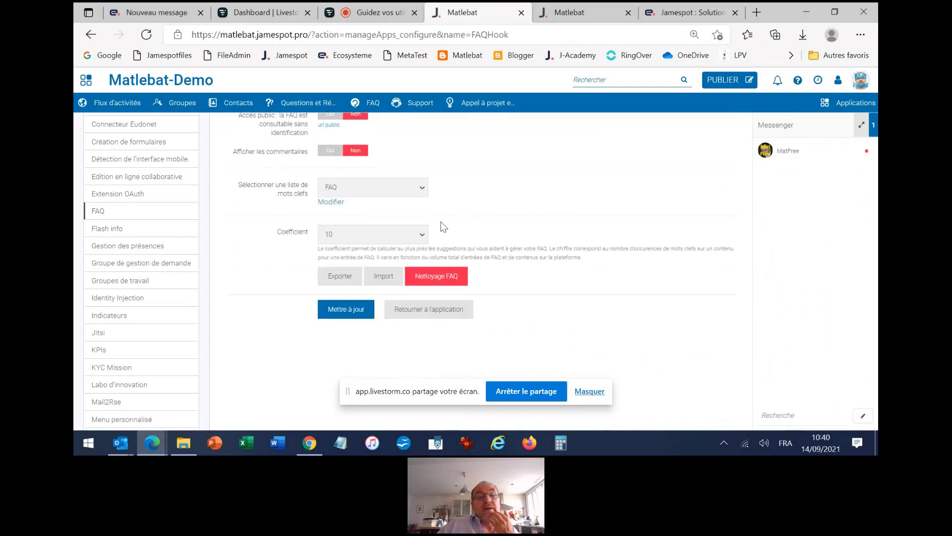
left_click(423, 233)
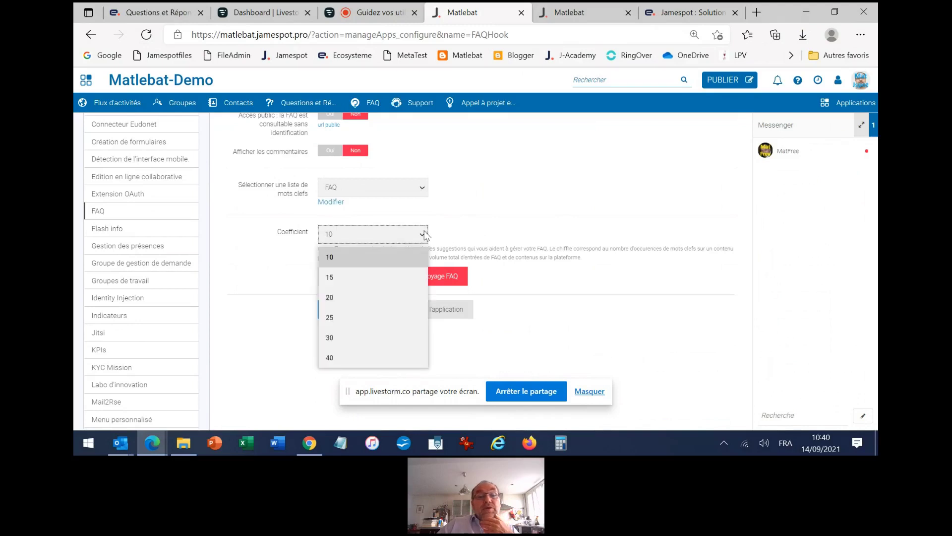
left_click(422, 231)
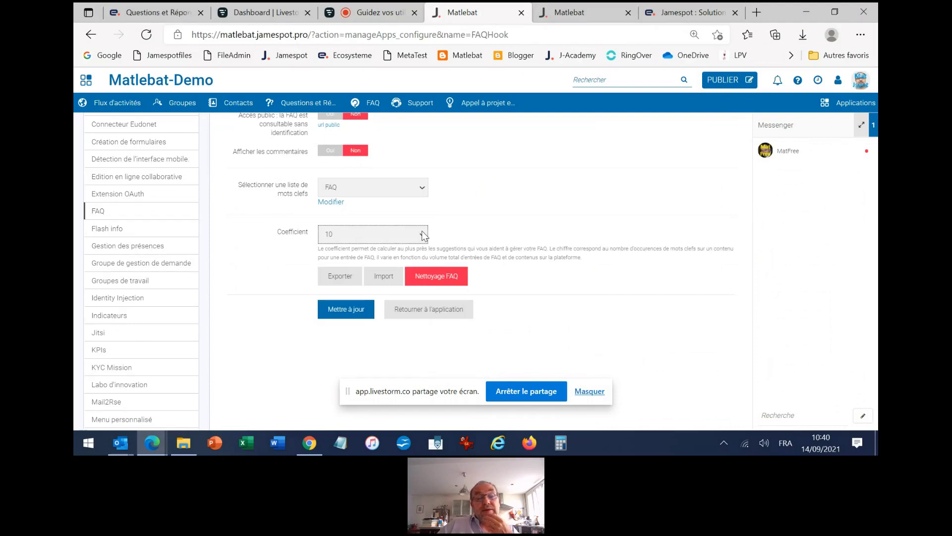
left_click(424, 237)
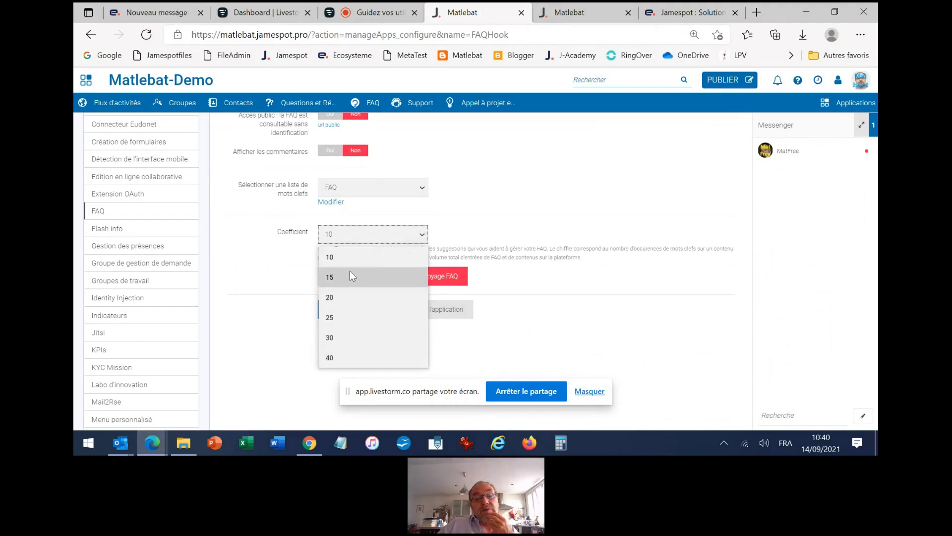
left_click(532, 223)
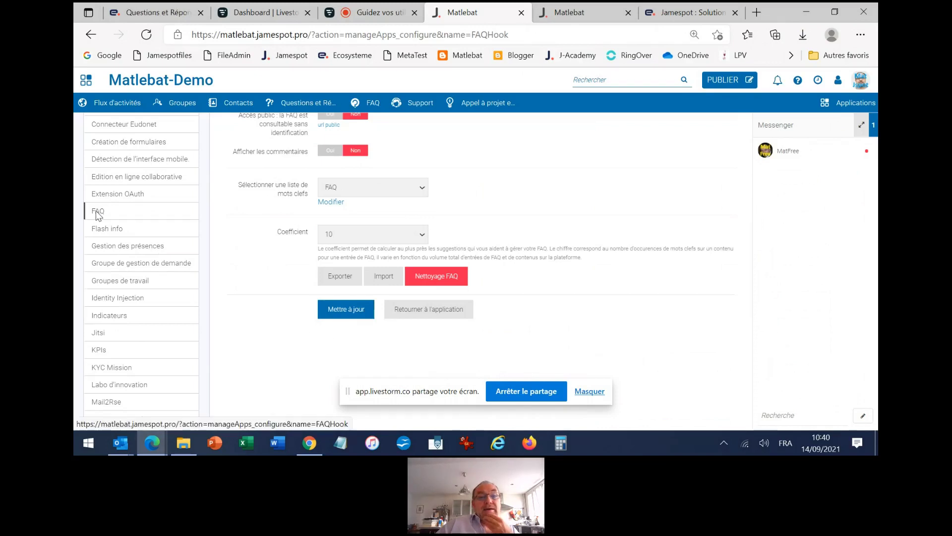
Open the Support application on the Matlebat platform and on the Ecosysteme platform
scroll(145, 311, "down", 3)
left_click(426, 105)
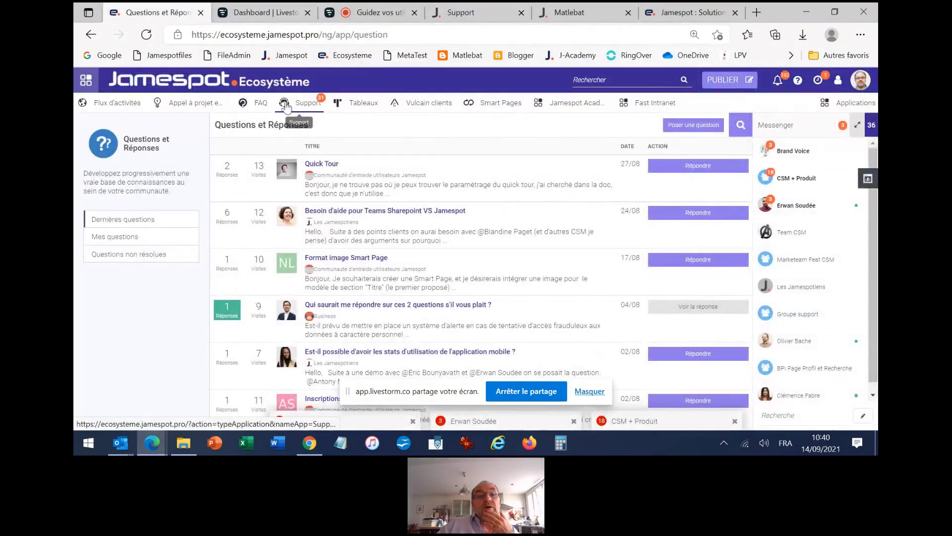
left_click(308, 104)
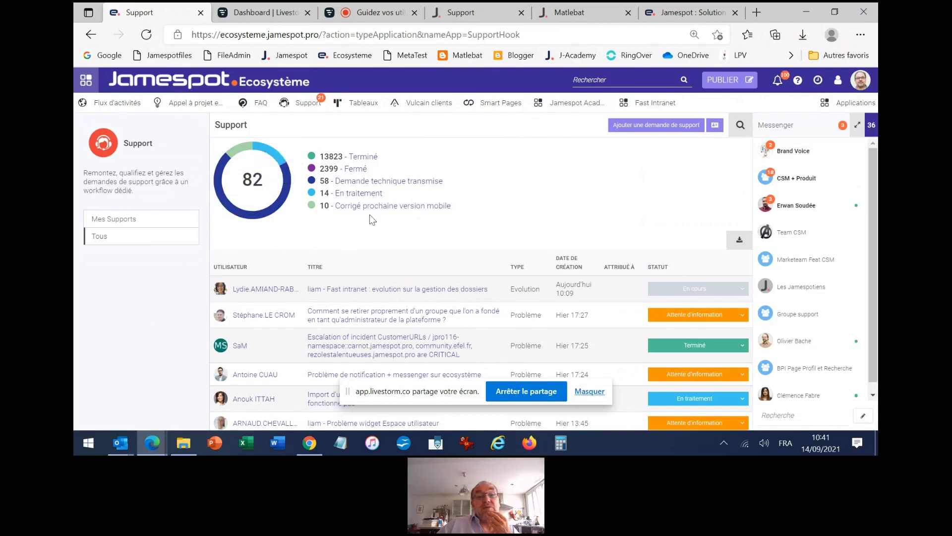
Start a new support request on Ecosysteme, expand it to the full form, and show its content fields
left_click(662, 130)
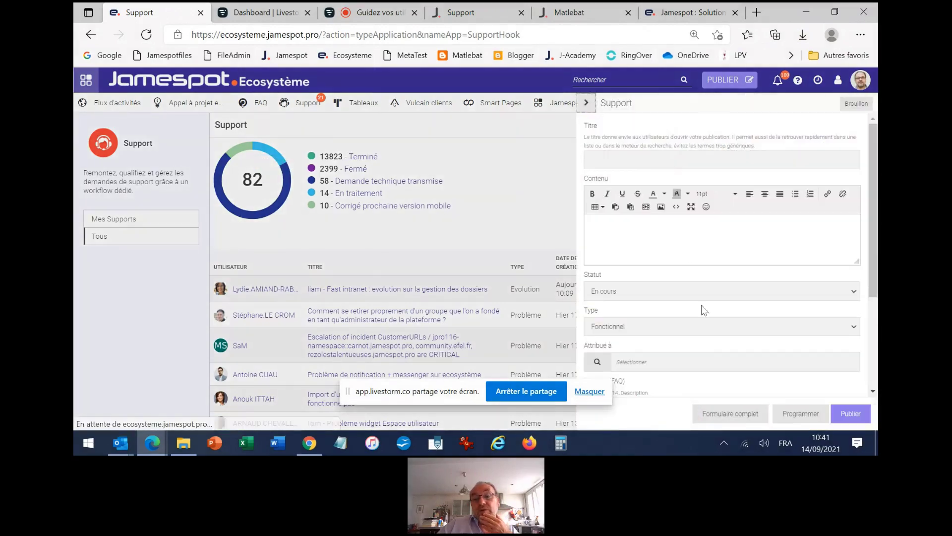
left_click(714, 413)
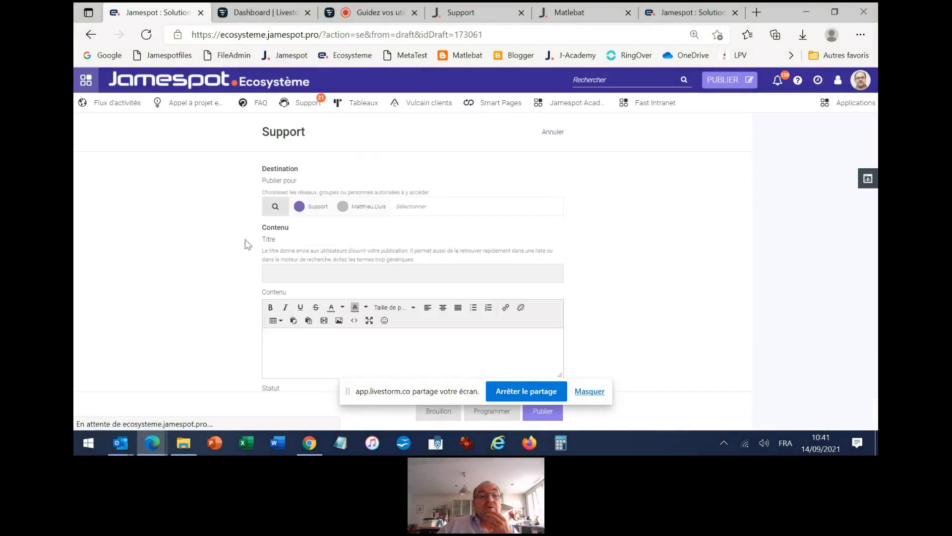
scroll(230, 248, "down", 2)
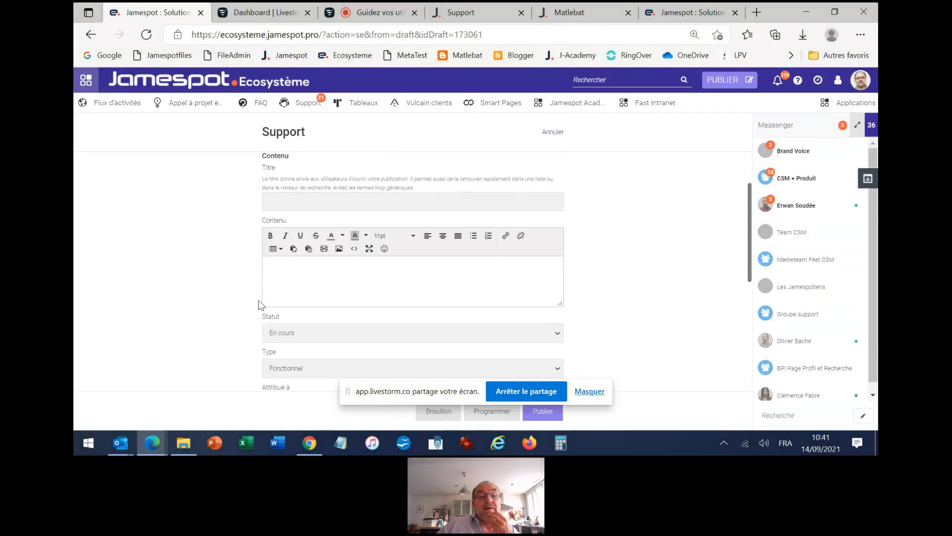
scroll(253, 304, "down", 2)
scroll(288, 250, "up", 2)
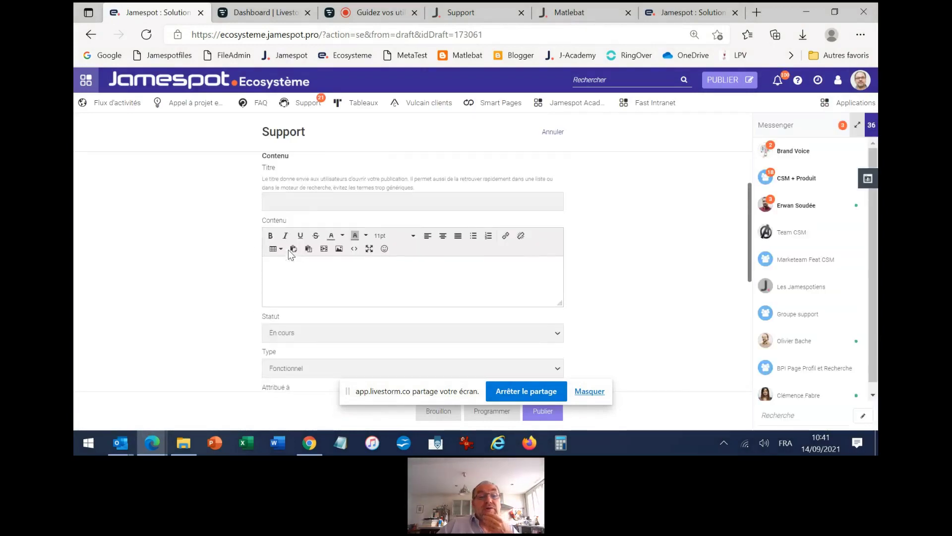
scroll(278, 277, "down", 2)
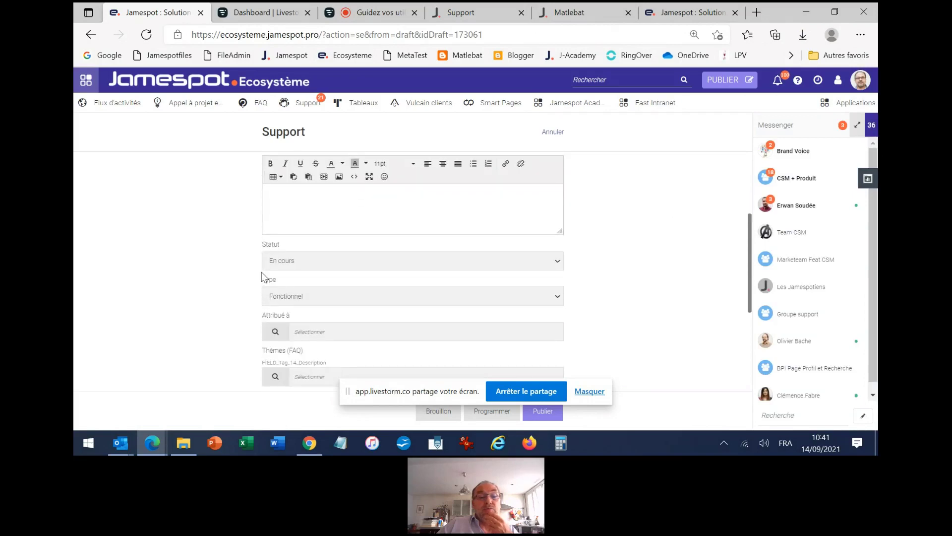
Review the Statut and Type options of the support request form without changing them
left_click(296, 263)
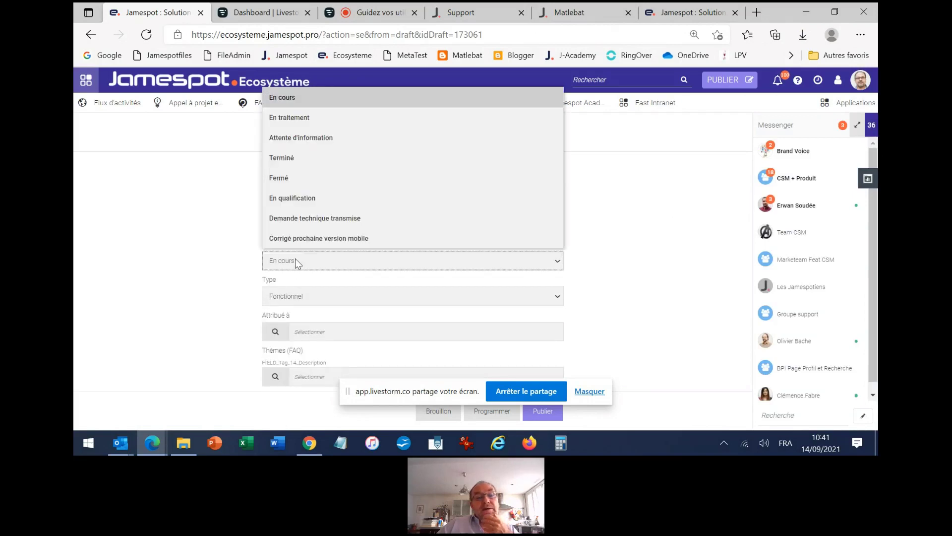
left_click(219, 261)
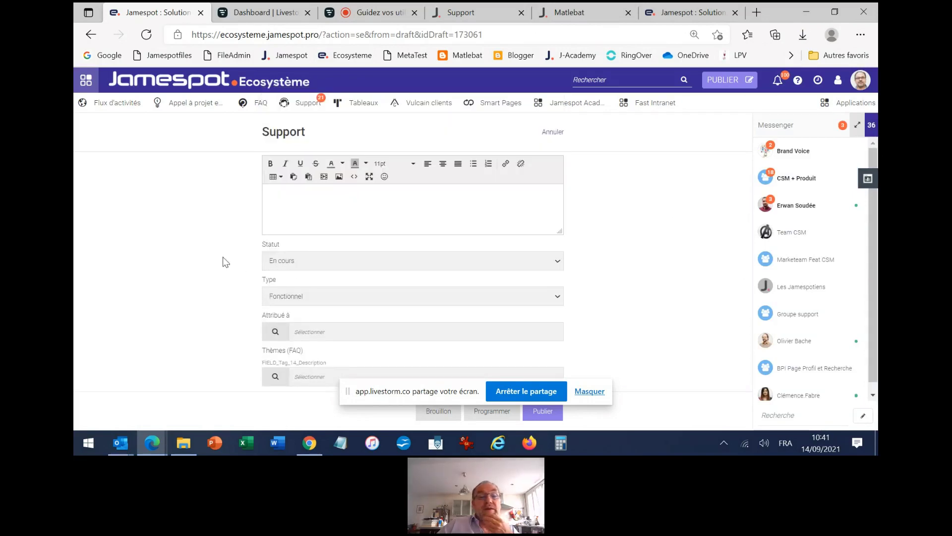
left_click(294, 296)
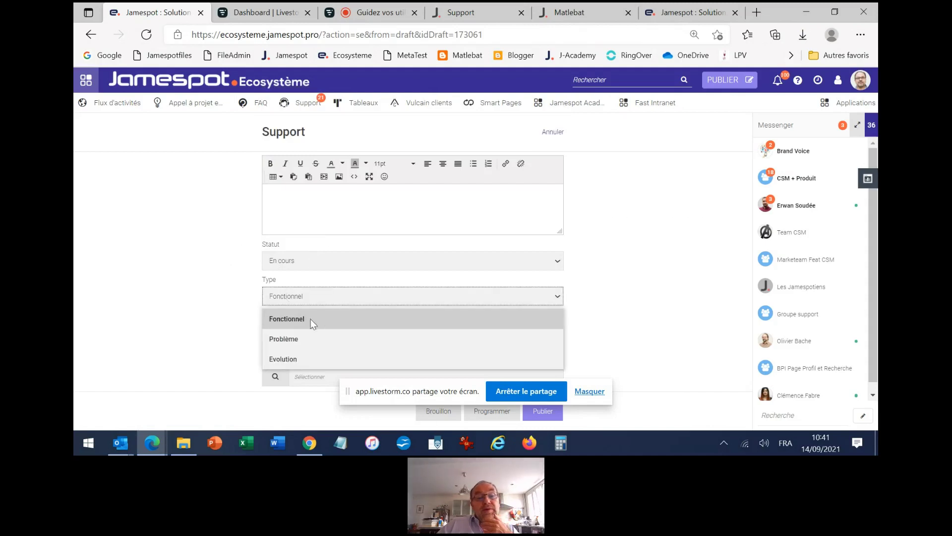
left_click(232, 310)
scroll(260, 272, "down", 1)
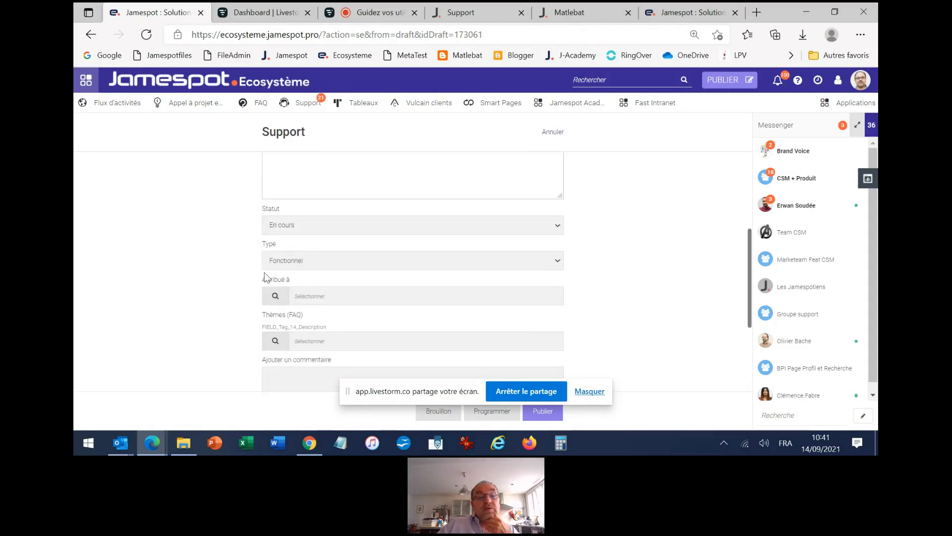
scroll(306, 289, "down", 3)
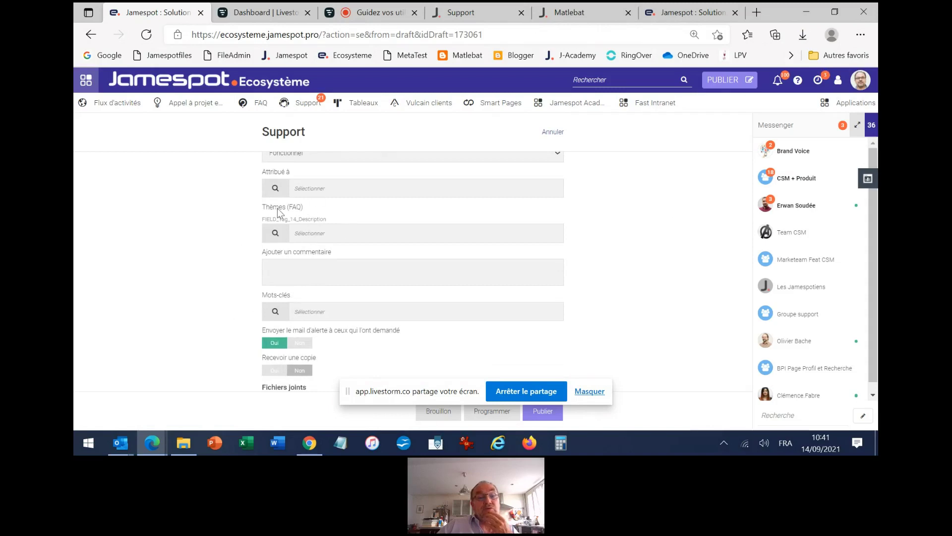
Add the Administration Plateforme tag to the Thèmes (FAQ) field of the support request
left_click(342, 231)
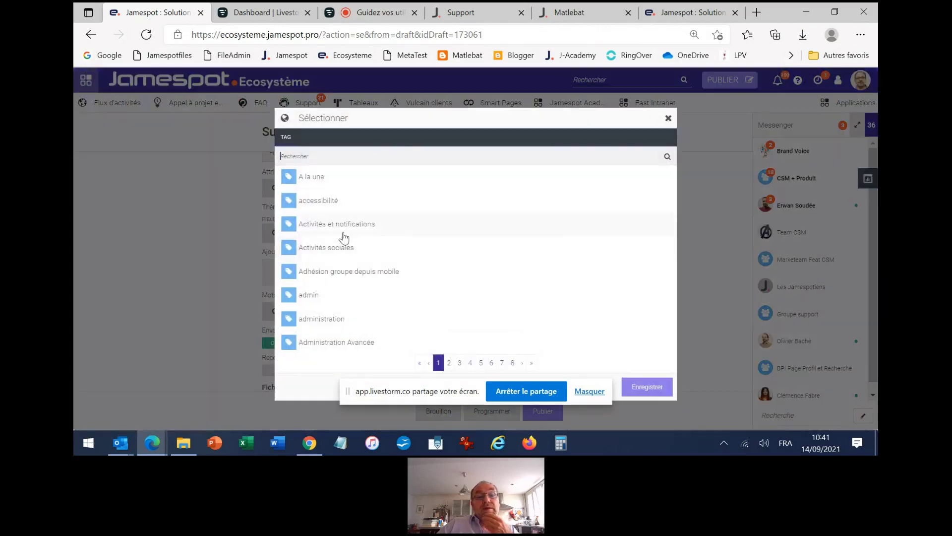
left_click(334, 151)
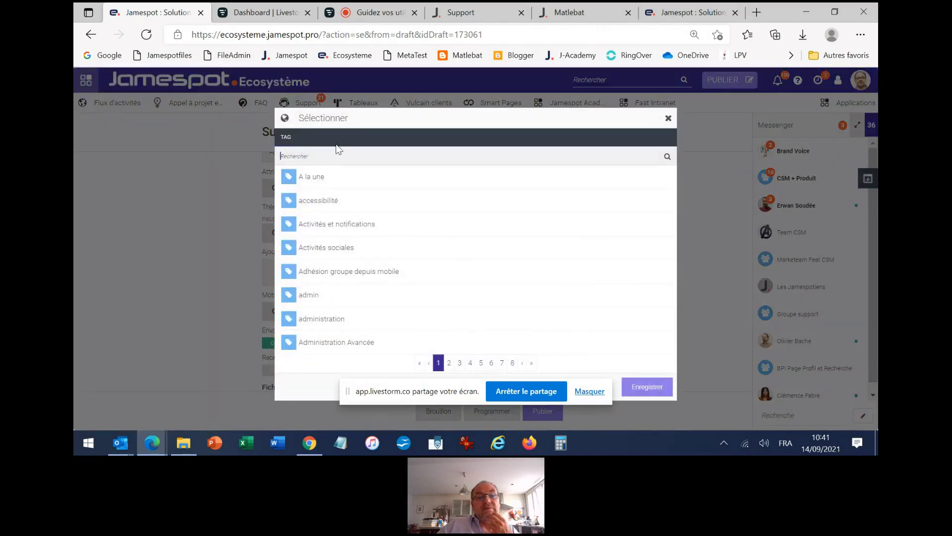
left_click(449, 364)
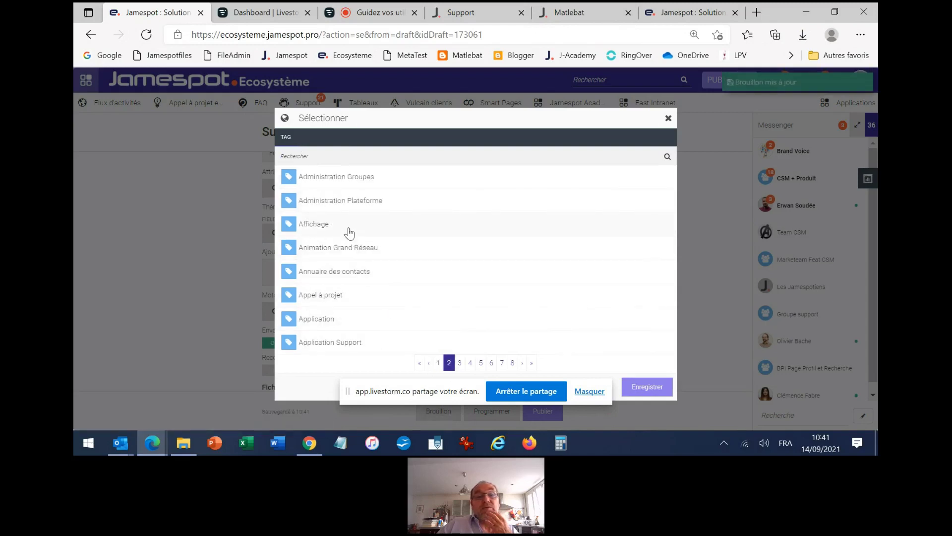
left_click(362, 203)
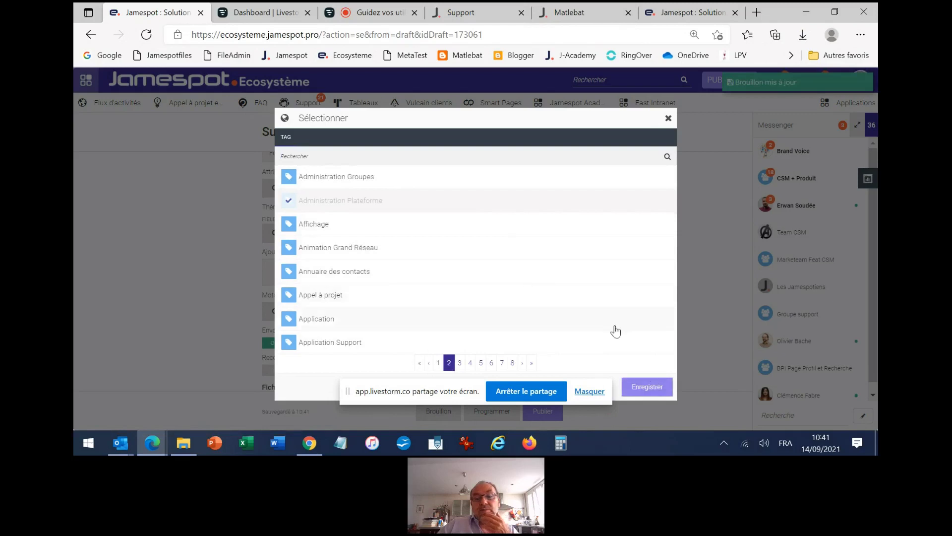
left_click(668, 119)
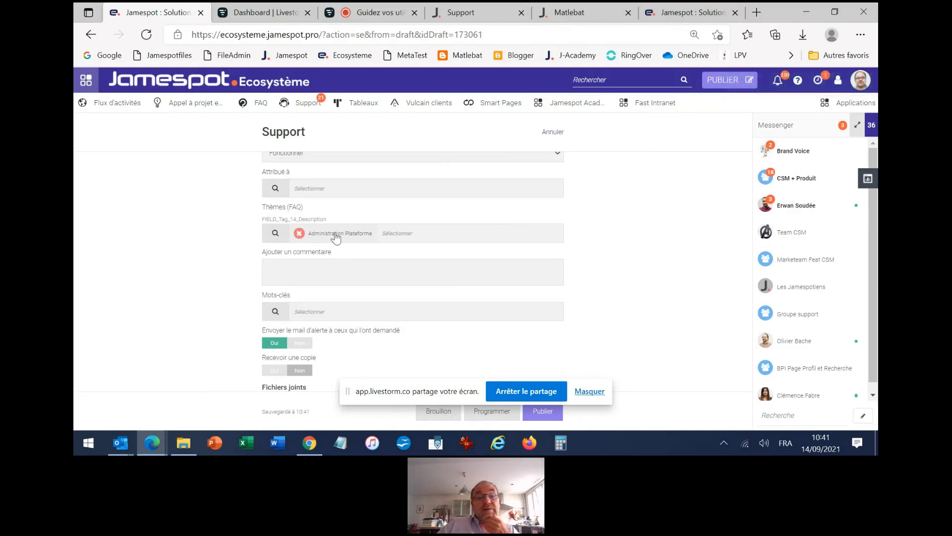
Leave the request form unpublished, return to the Support list, and open the request about properly withdrawing from a group one founded
scroll(331, 283, "down", 1)
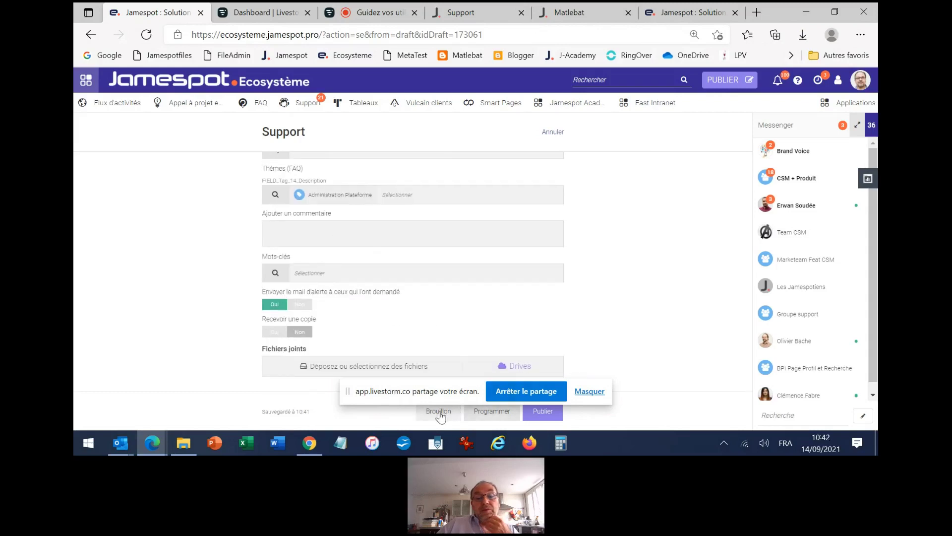
scroll(525, 250, "up", 10)
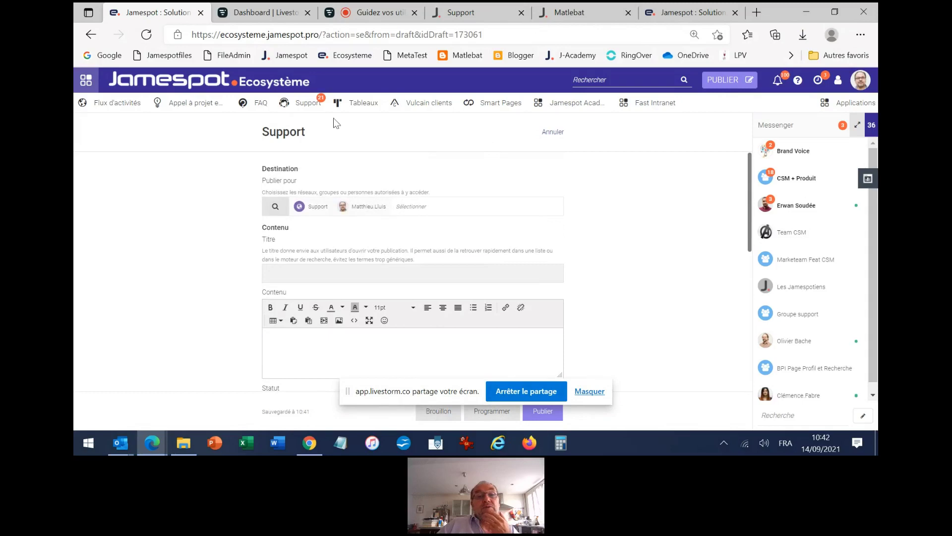
left_click(300, 106)
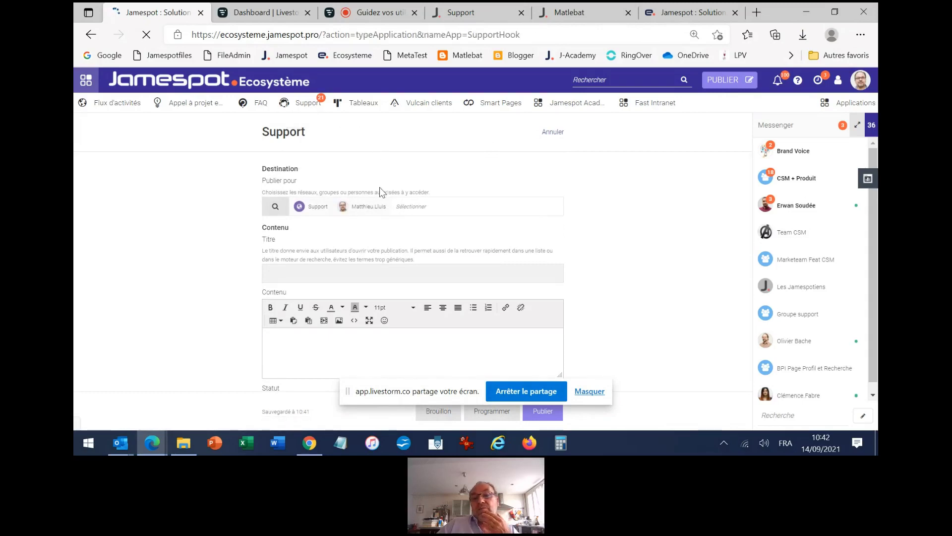
scroll(372, 229, "down", 3)
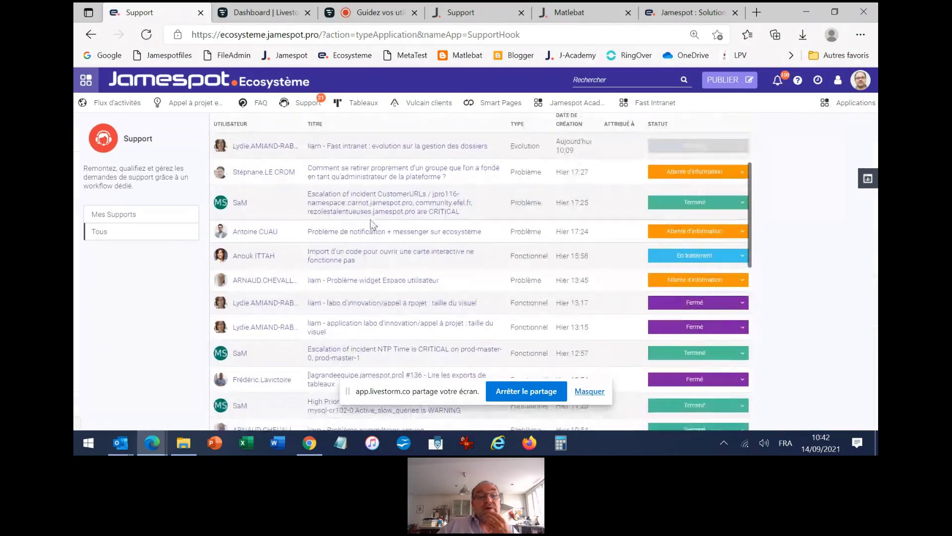
left_click(378, 175)
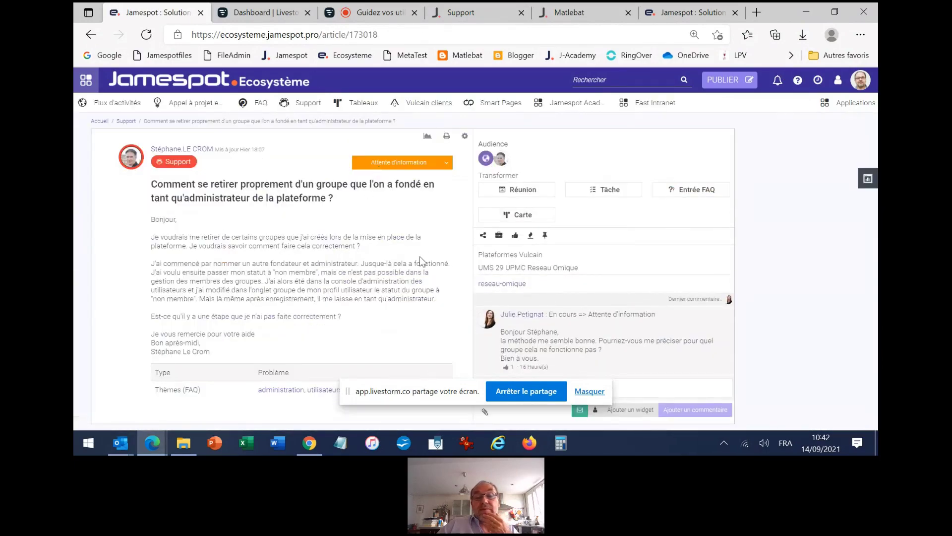
scroll(420, 256, "down", 1)
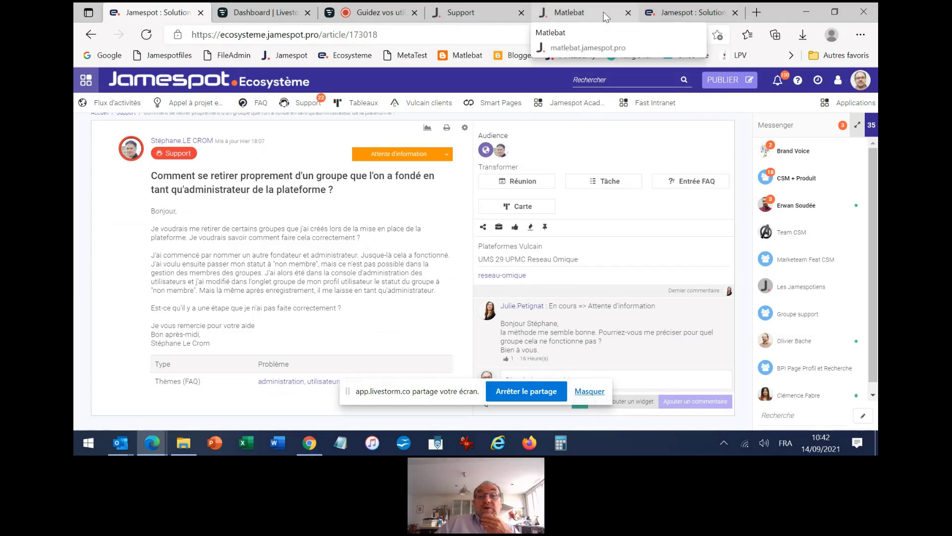
Close the extra Ecosysteme tab, the Matlebat FAQ tab and the Matlebat Support tab
left_click(570, 13)
left_click(690, 12)
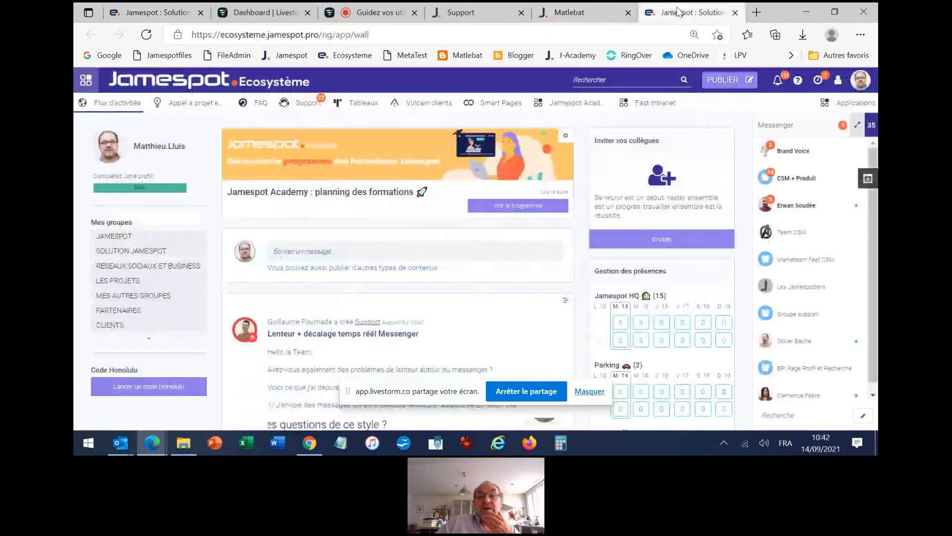
left_click(391, 15)
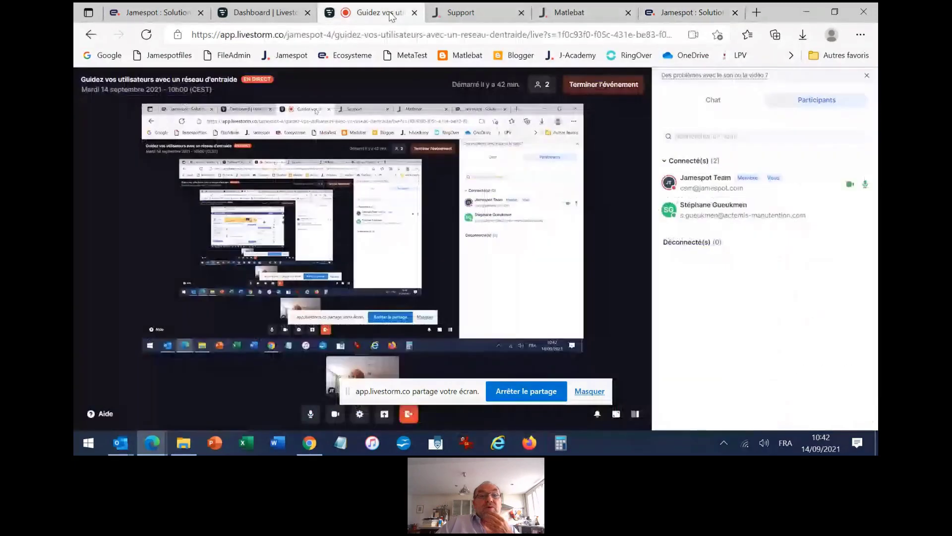
left_click(286, 13)
left_click(735, 12)
left_click(735, 13)
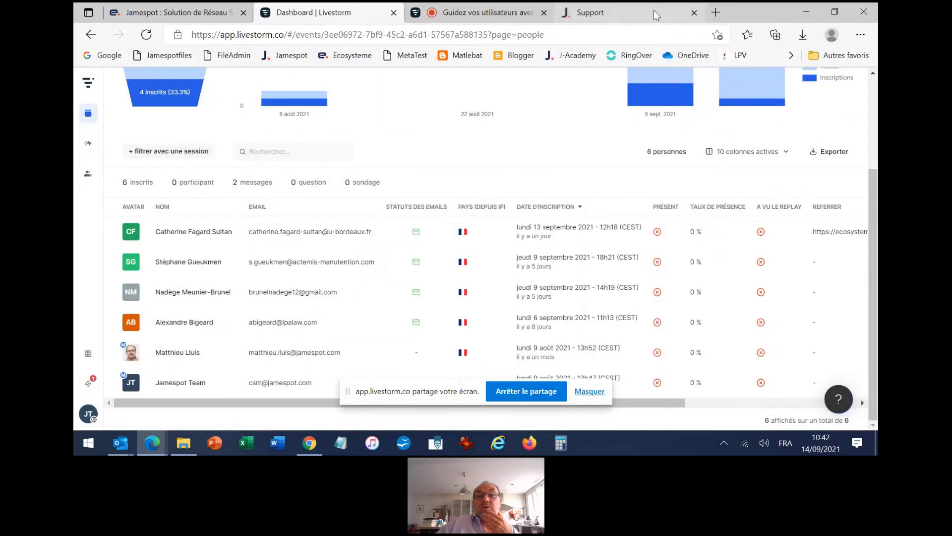
left_click(693, 12)
Return to the live Livestorm event, hide the screen-sharing notice, and stop sharing the screen
left_click(481, 14)
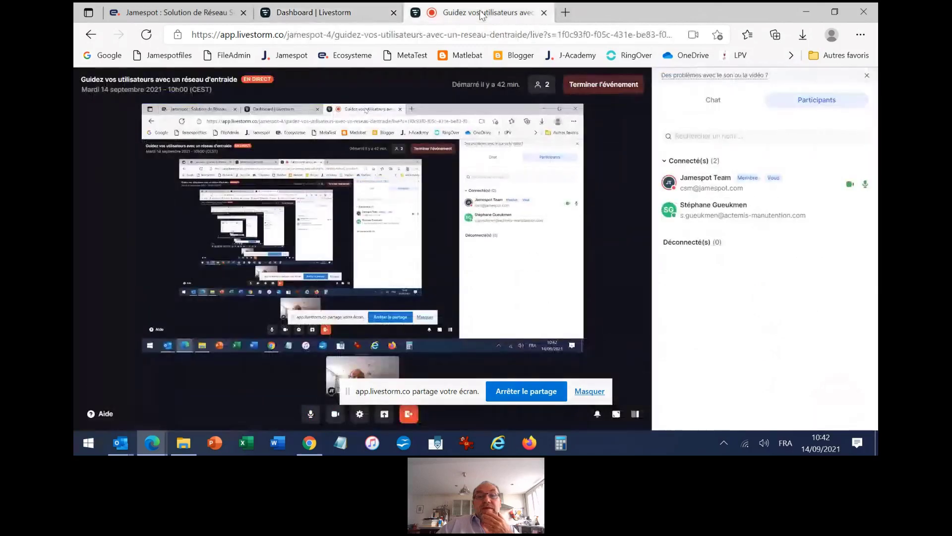
left_click(588, 391)
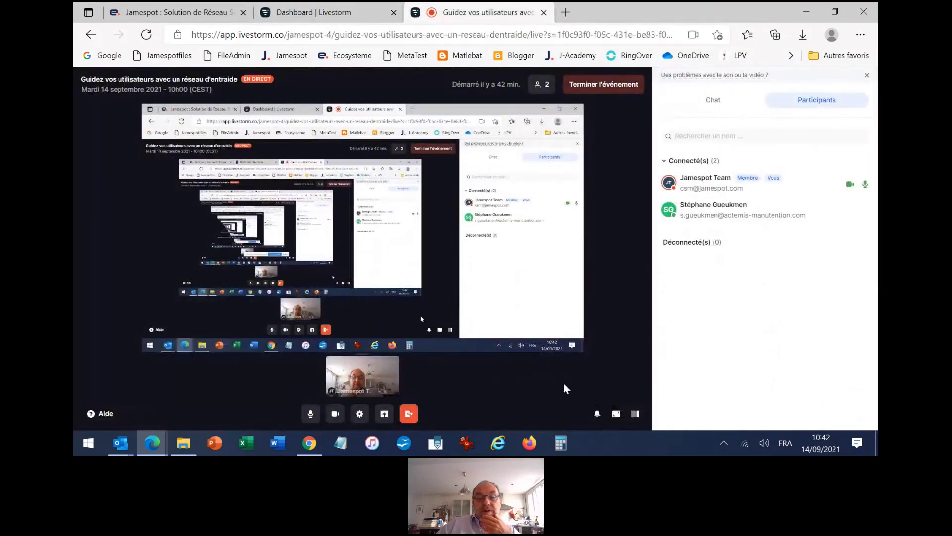
left_click(382, 414)
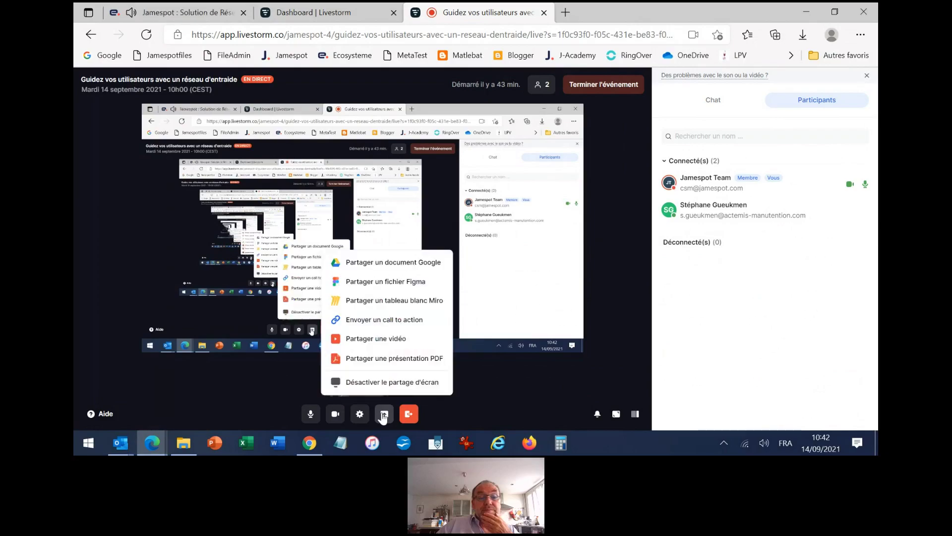
left_click(378, 382)
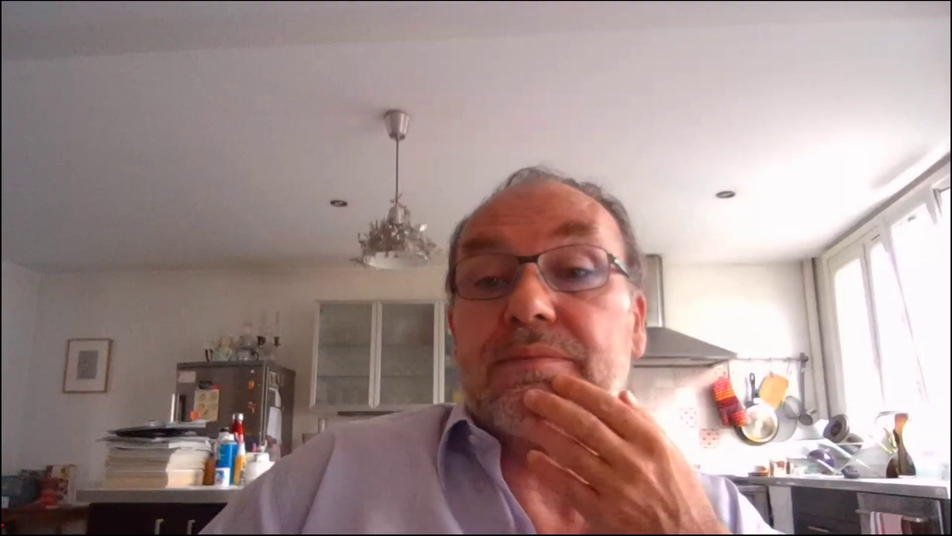